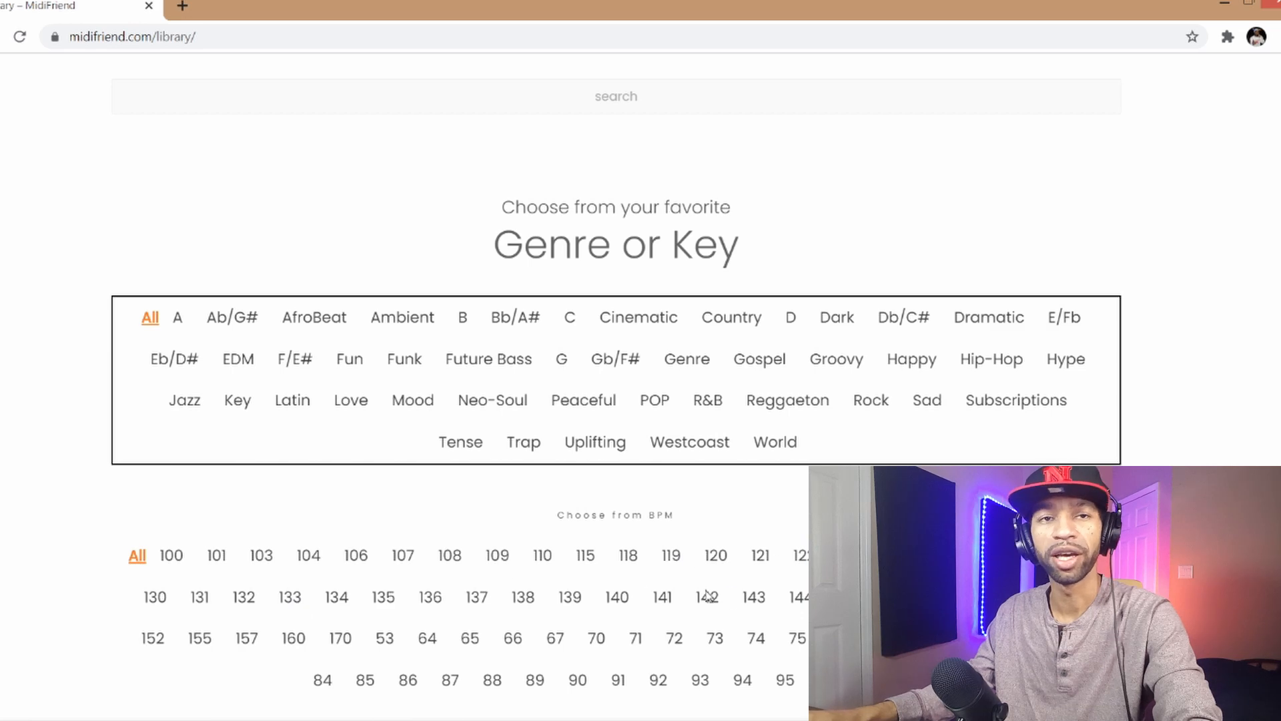
- Filter the MIDI library by the "Drake type" artist style
scroll(669, 604, down, 4)
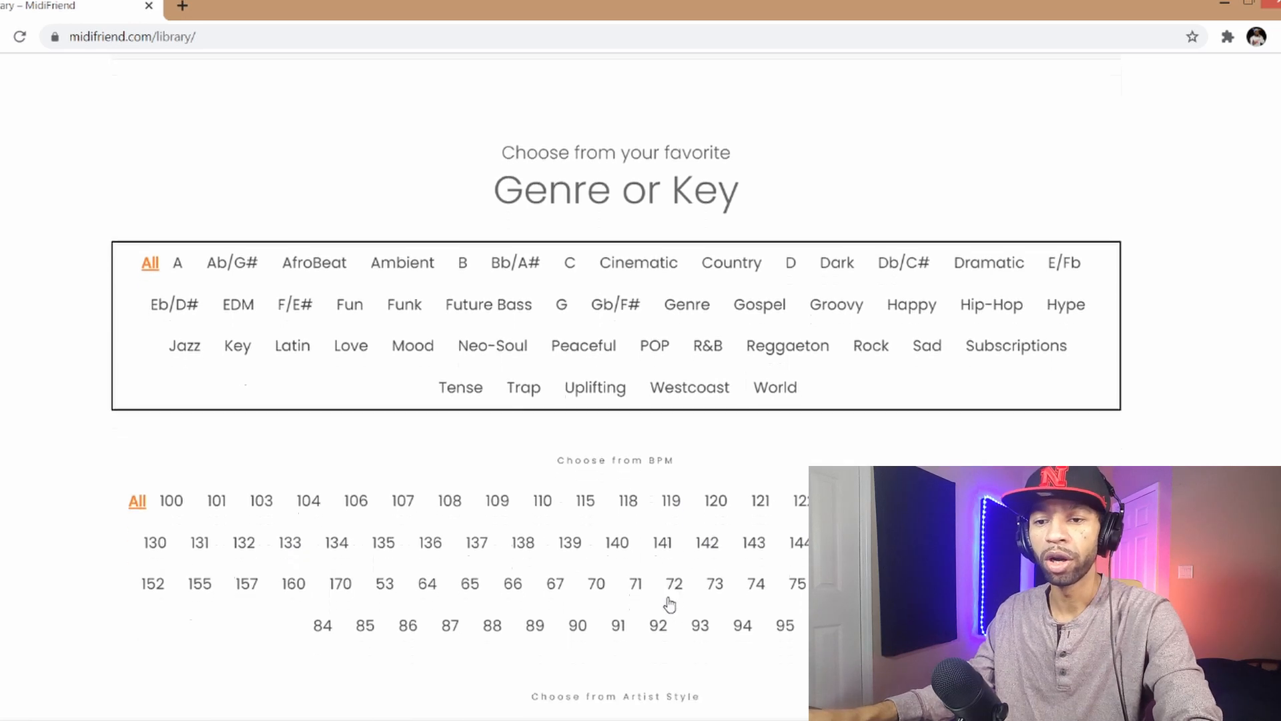
scroll(667, 575, down, 5)
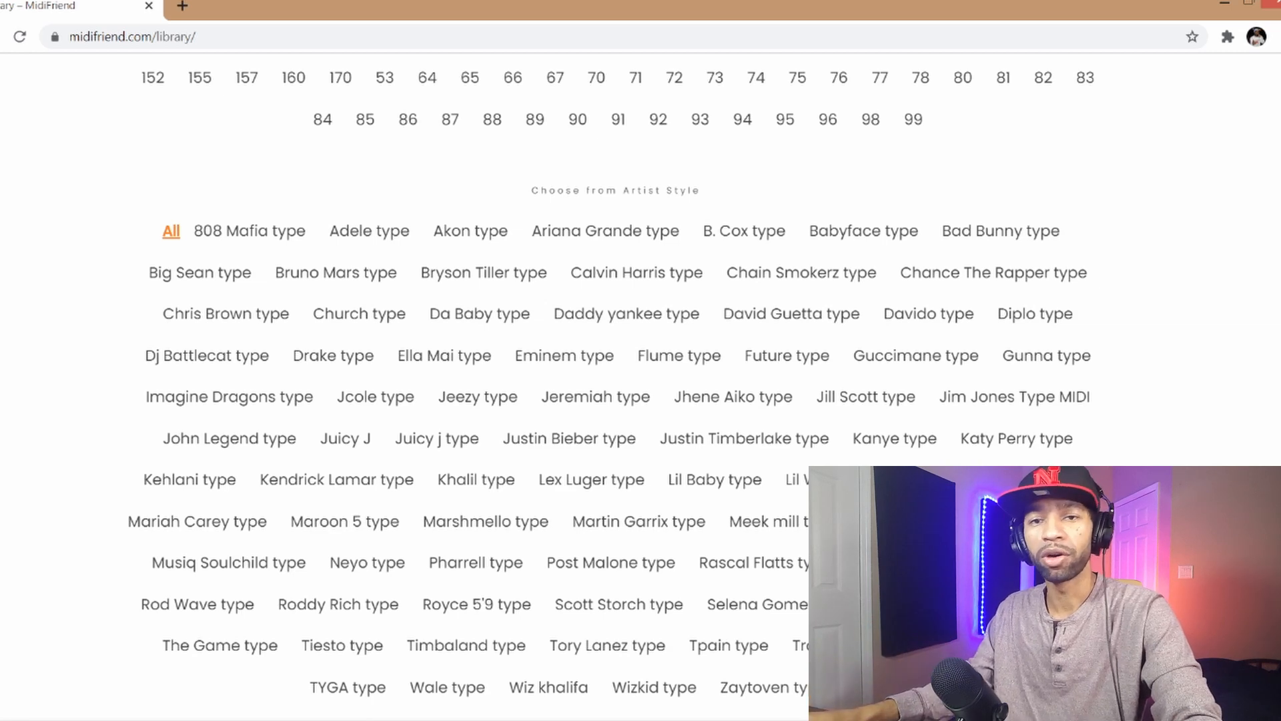
scroll(612, 374, down, 1)
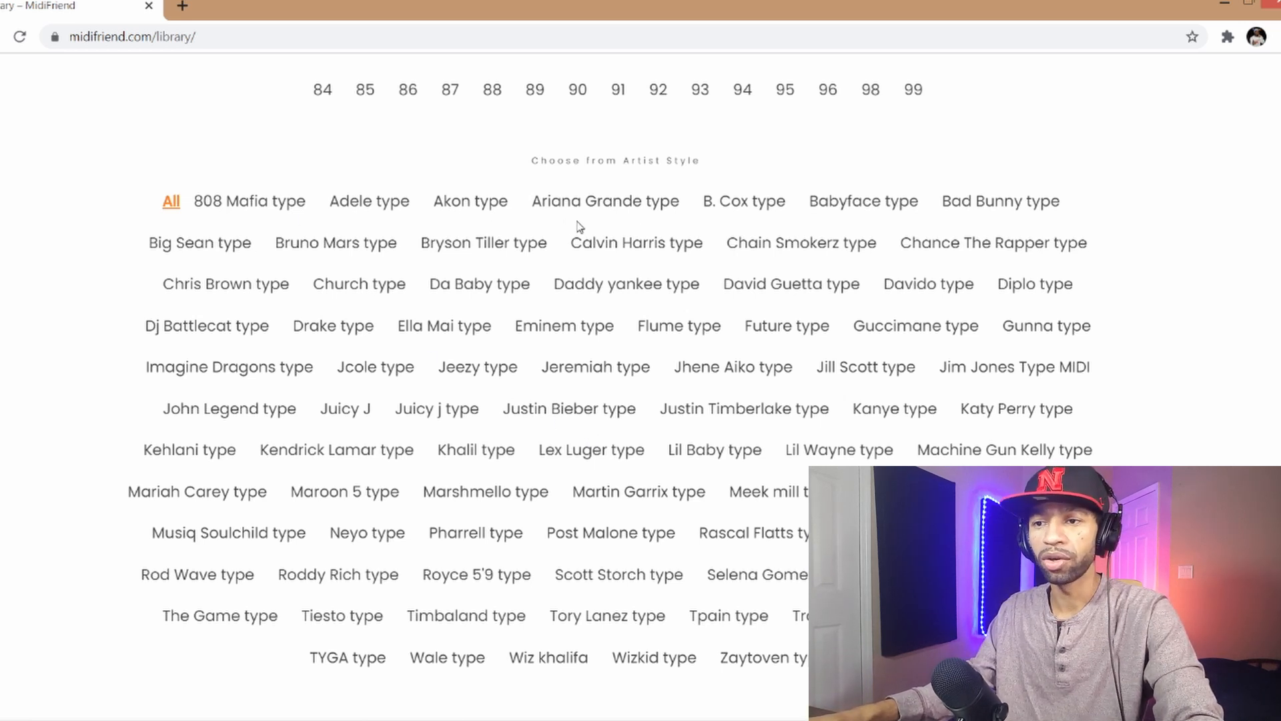
scroll(634, 240, down, 1)
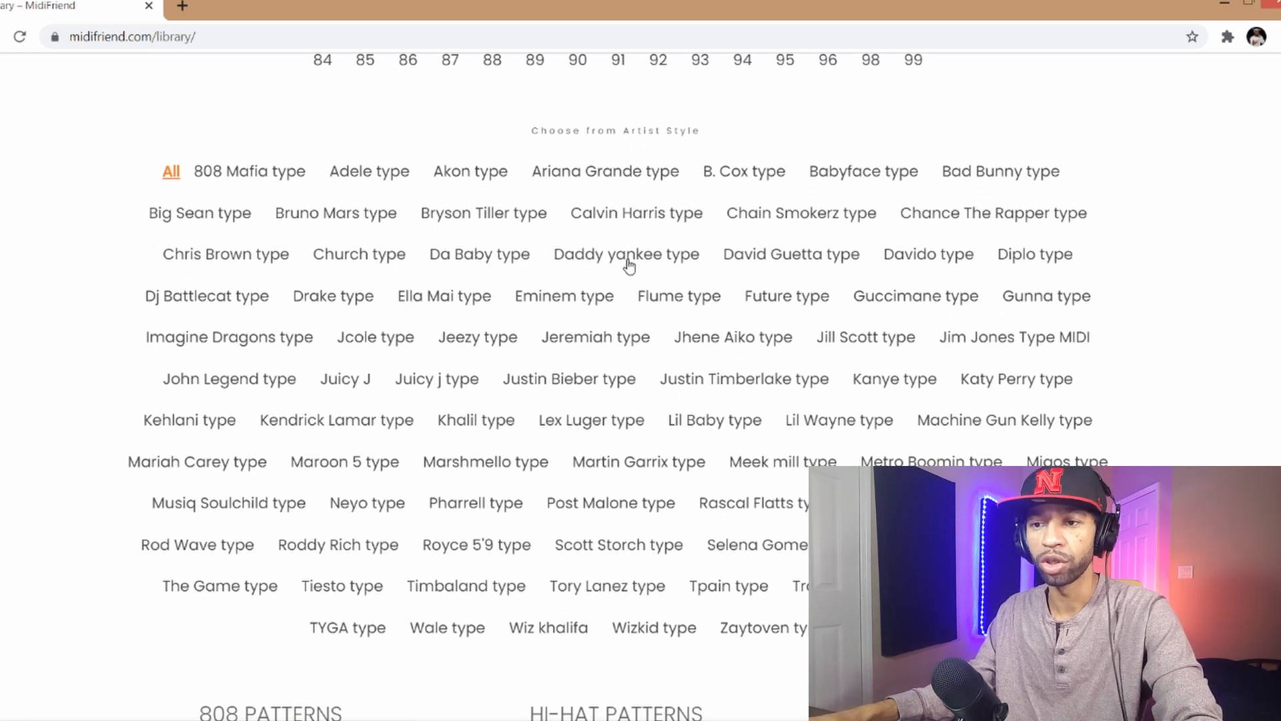
click(339, 304)
- Preview the Drake-type loops "Down", "Good Life" and "Drizzy" in the filtered results, and stop playback
scroll(324, 302, down, 7)
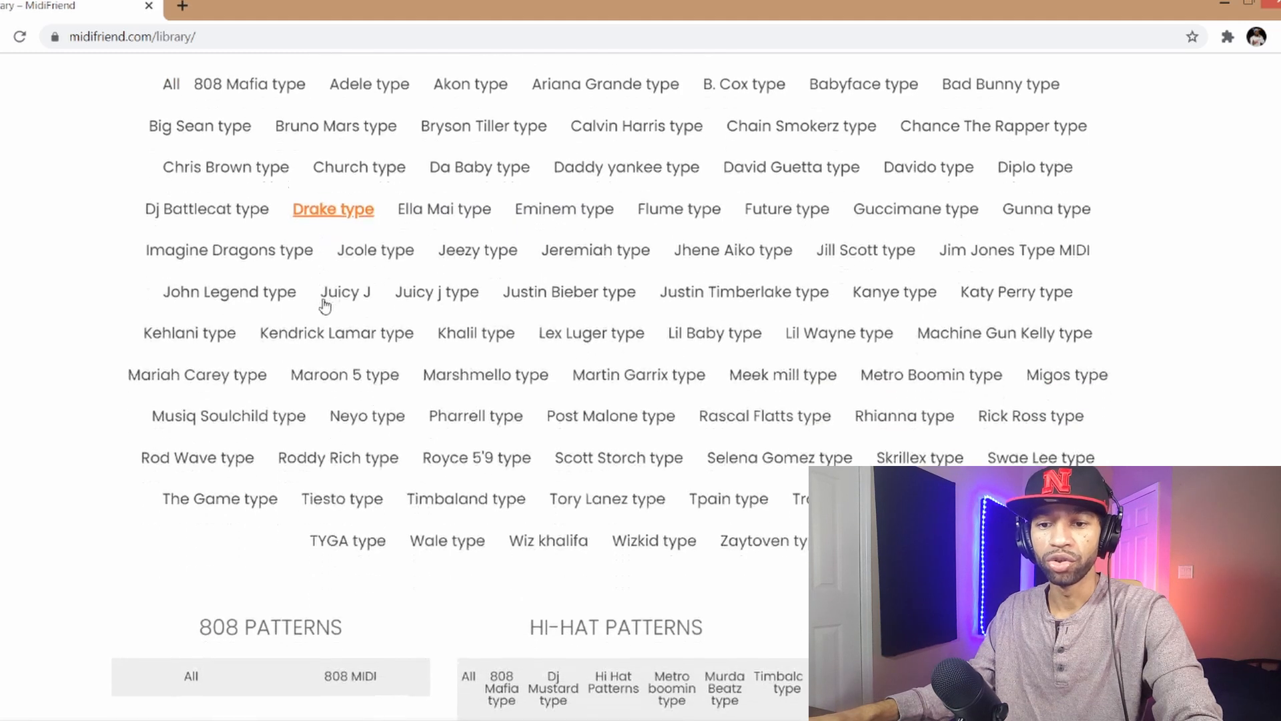
scroll(358, 351, down, 2)
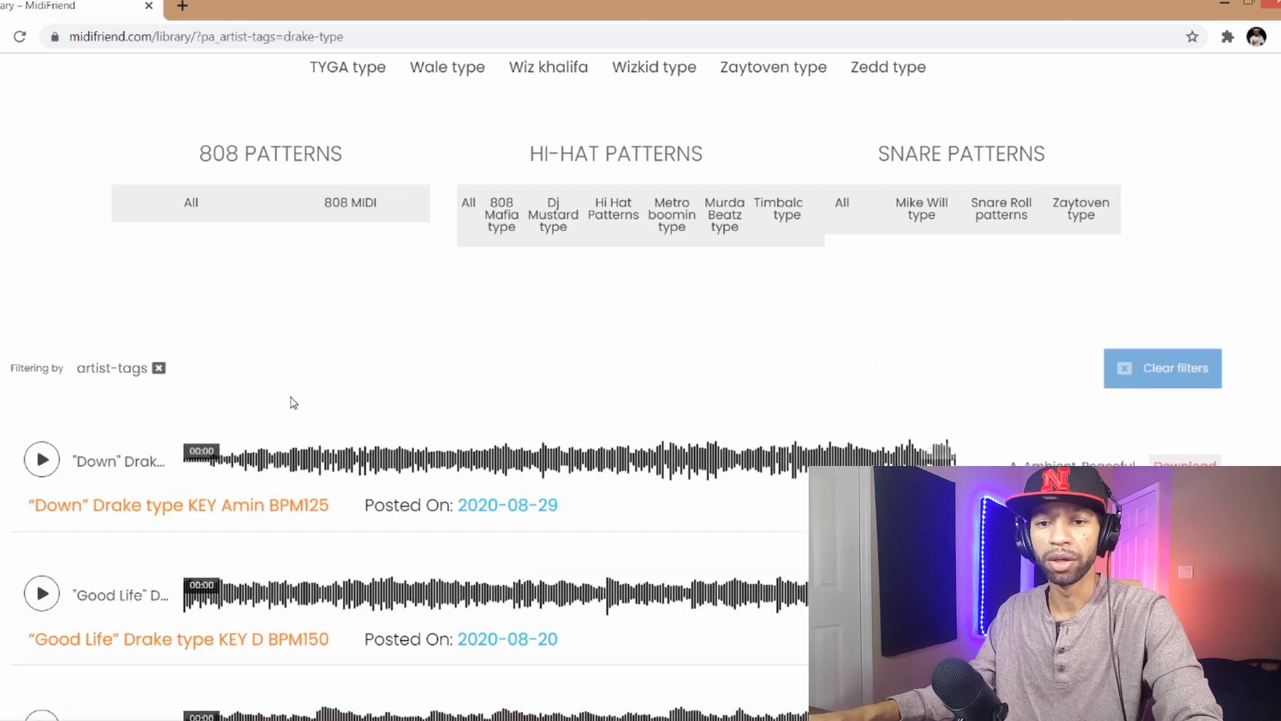
click(227, 461)
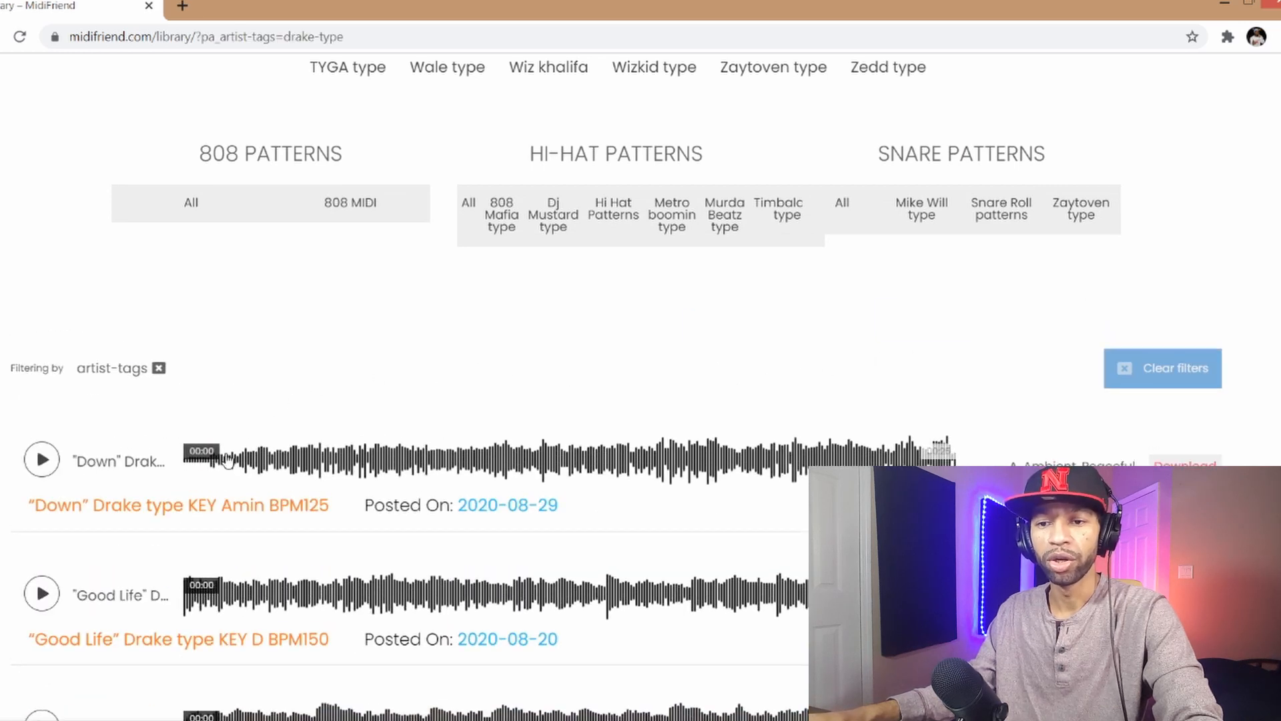
click(41, 460)
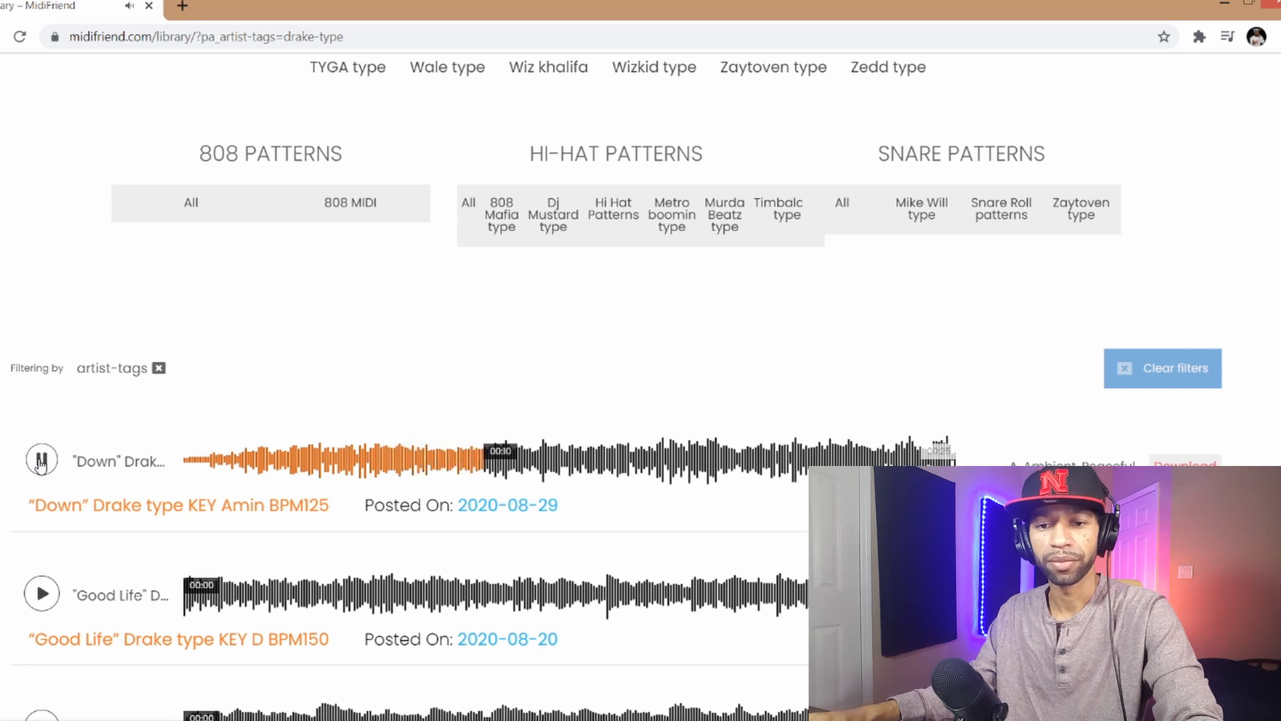
click(40, 459)
scroll(30, 447, down, 1)
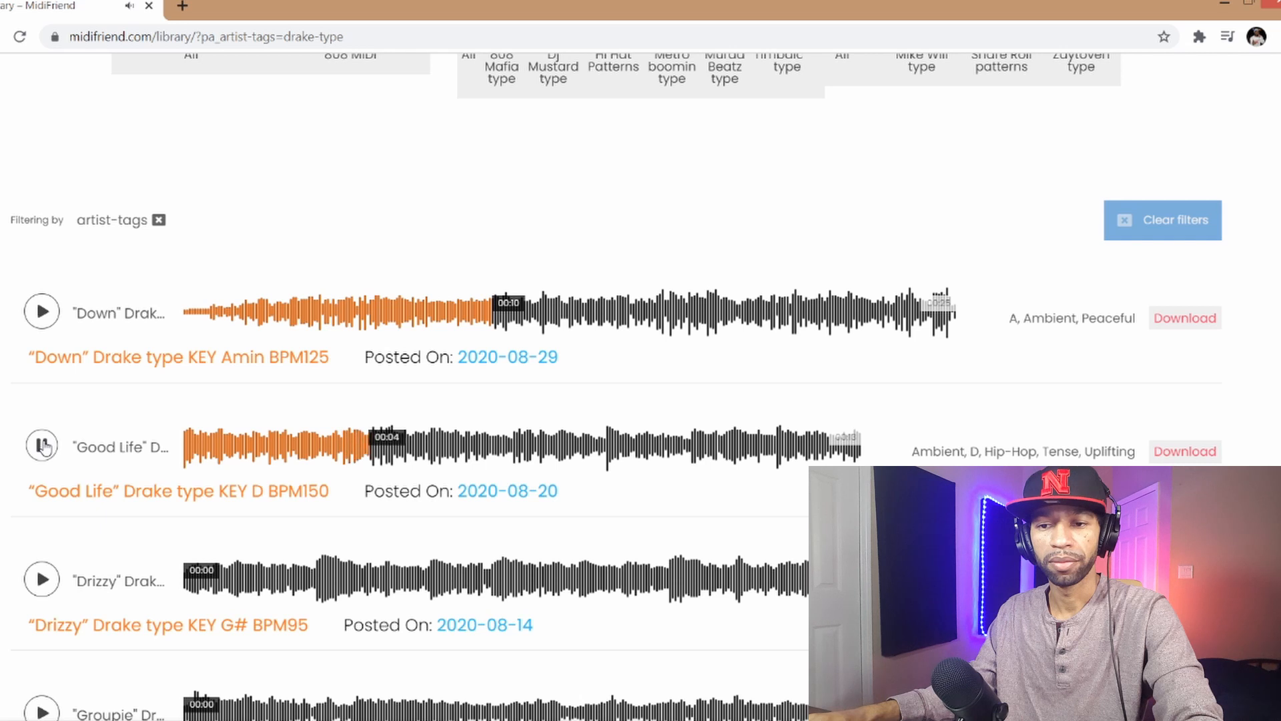
click(42, 446)
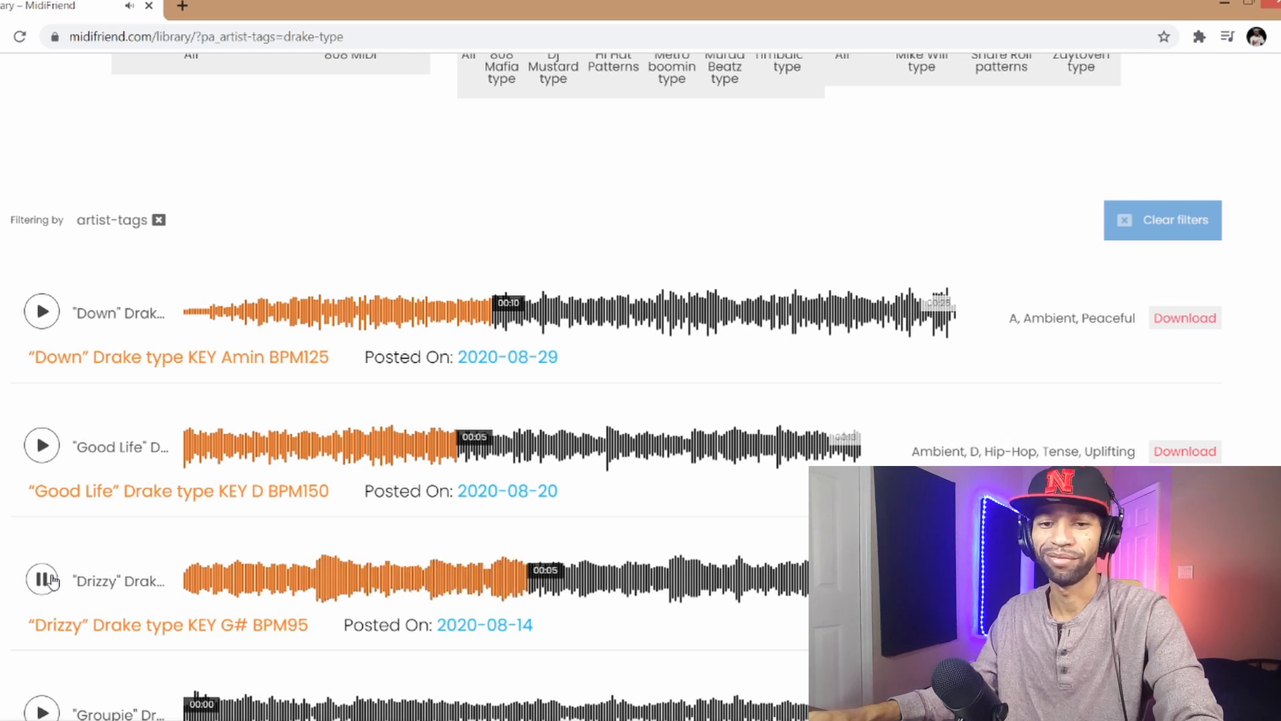
click(42, 579)
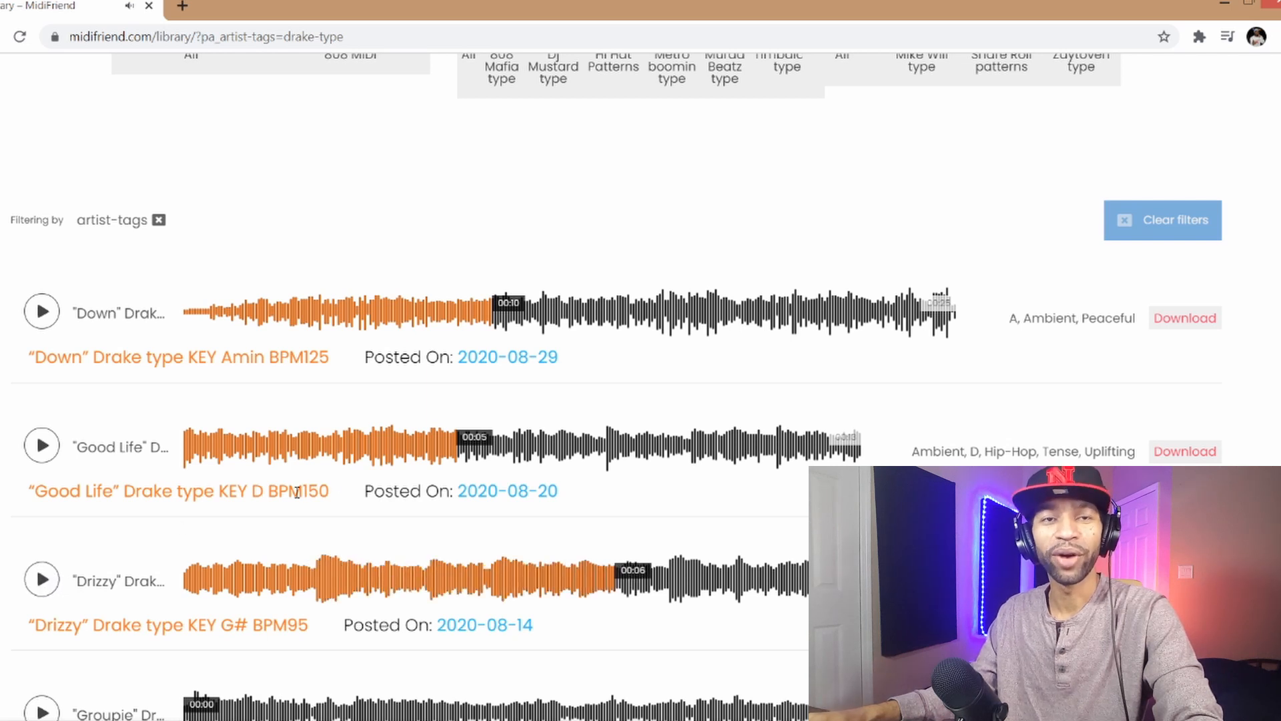
- Download the ZIP file of the "Drizzy" Drake type loop in G# at 95 BPM, and close its download window
click(1185, 585)
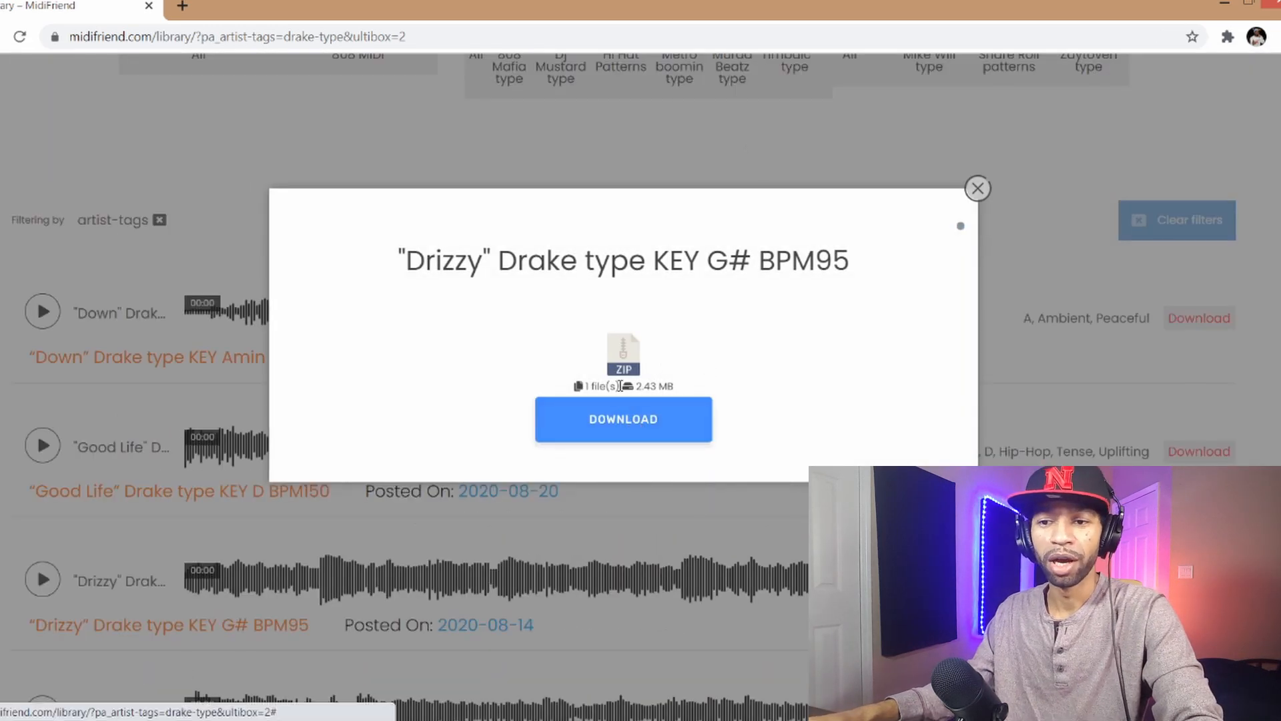
click(630, 421)
click(631, 421)
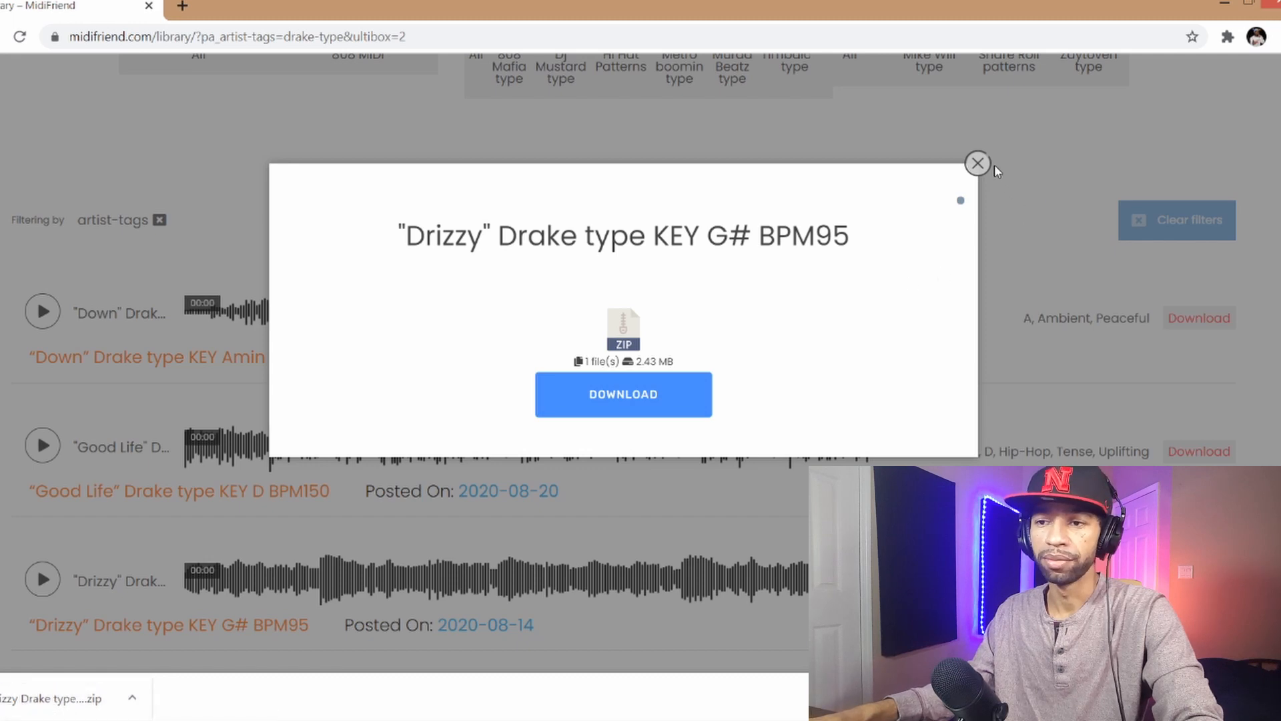
click(978, 163)
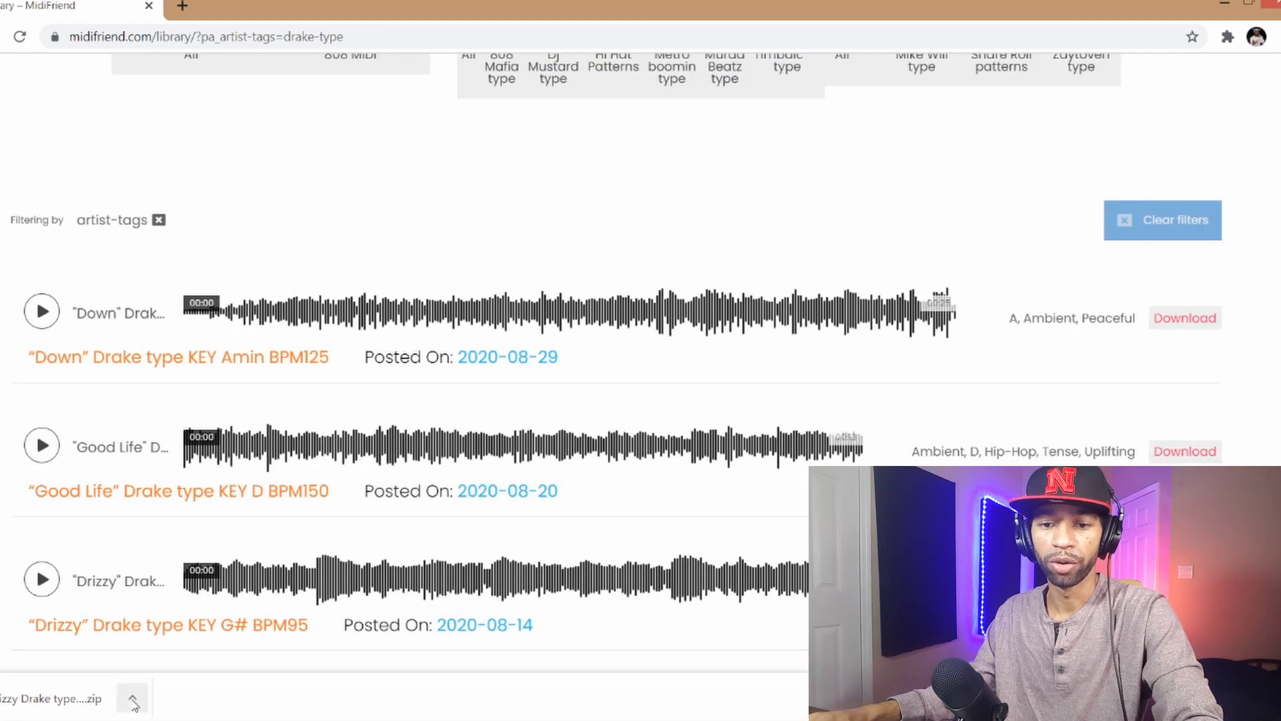
- Switch the artist style filter to "Ariana Grande type"
scroll(534, 414, up, 6)
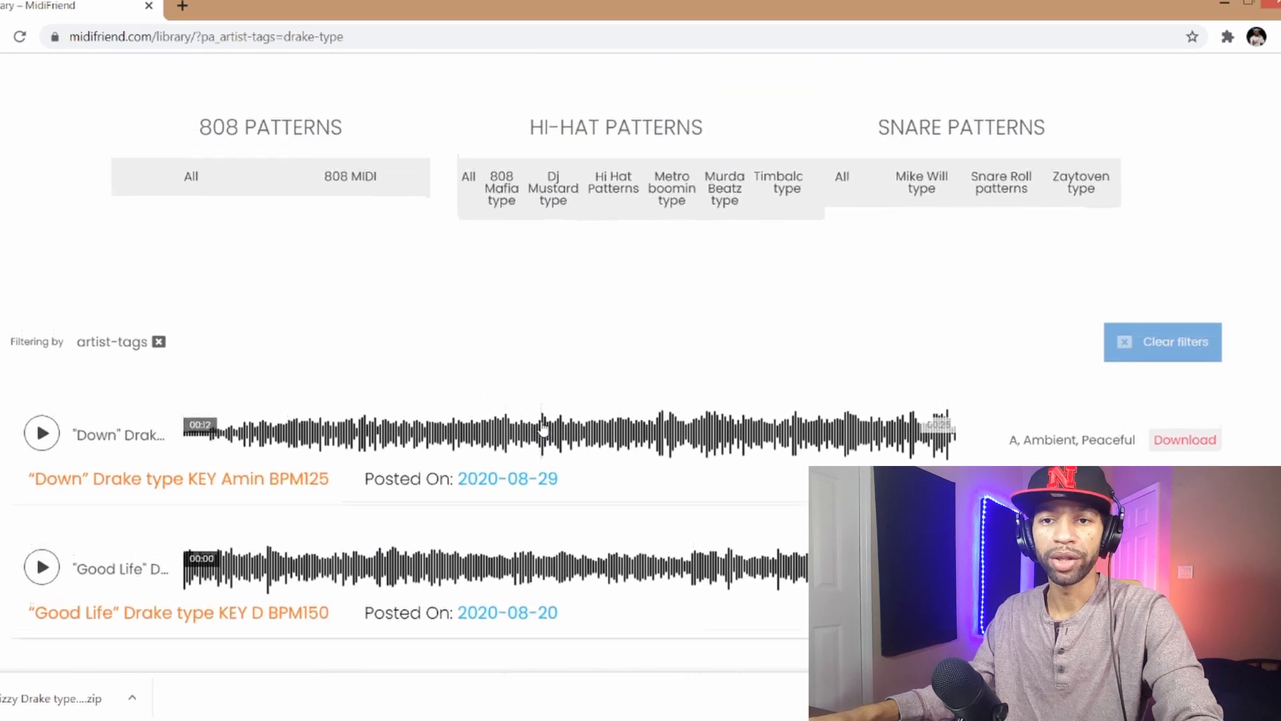
scroll(542, 433, up, 3)
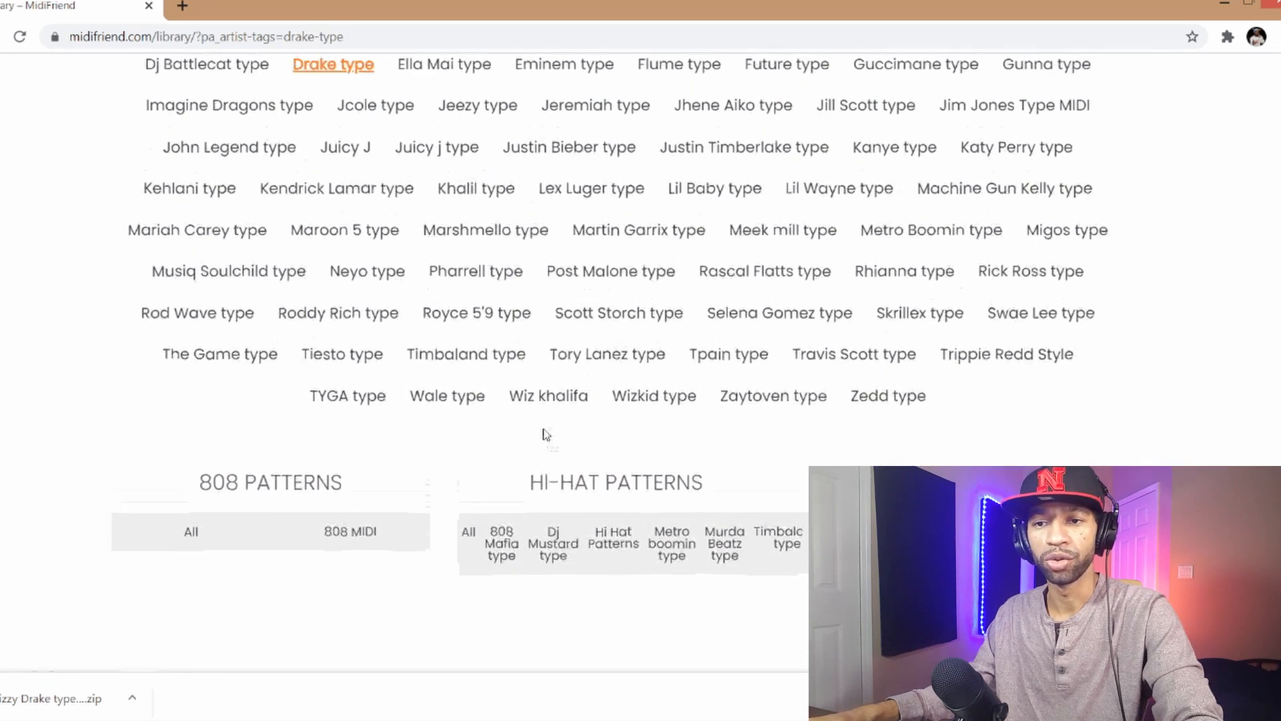
scroll(546, 438, up, 1)
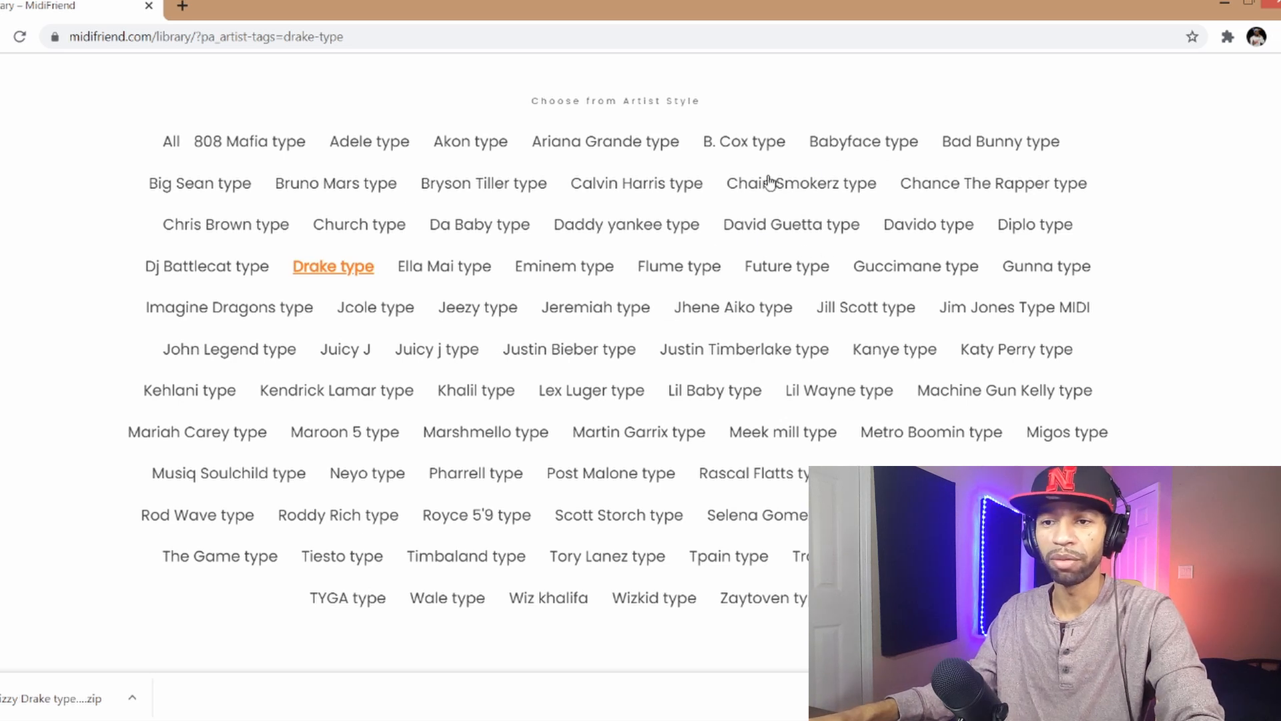
click(658, 146)
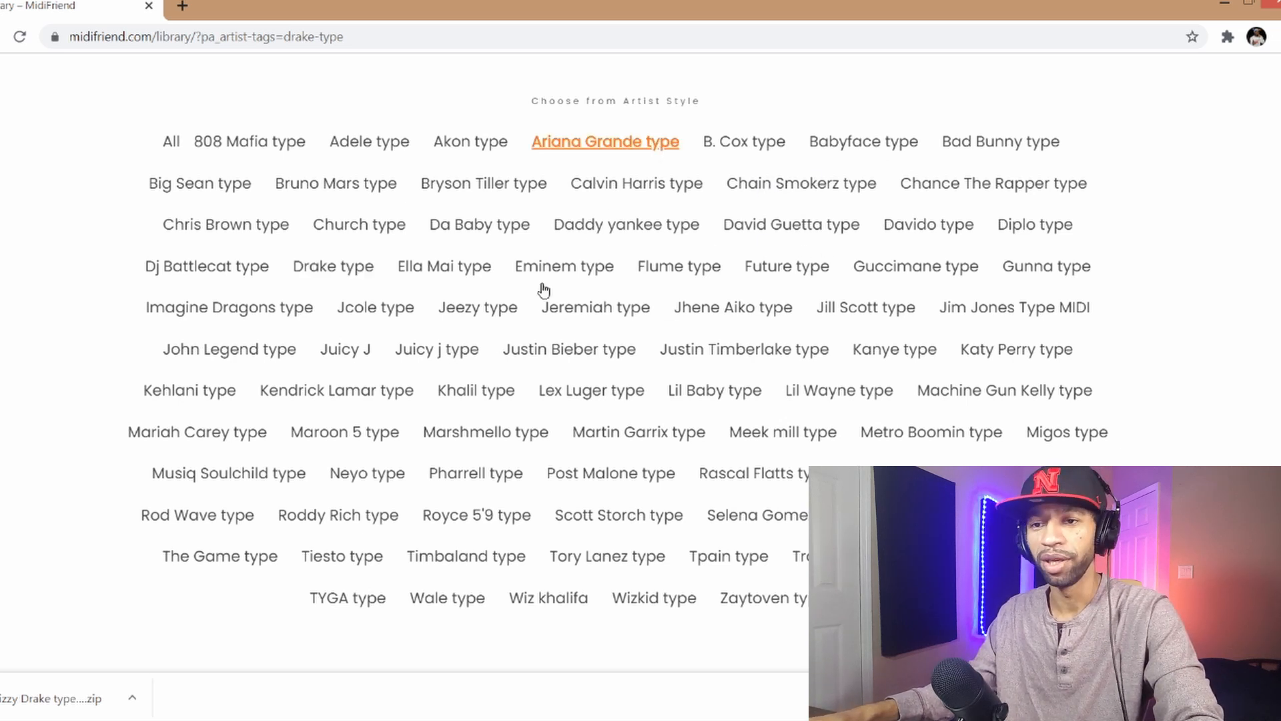
- Preview the Ariana Grande-type loops "Story" and "Next", and stop playback
scroll(536, 311, down, 7)
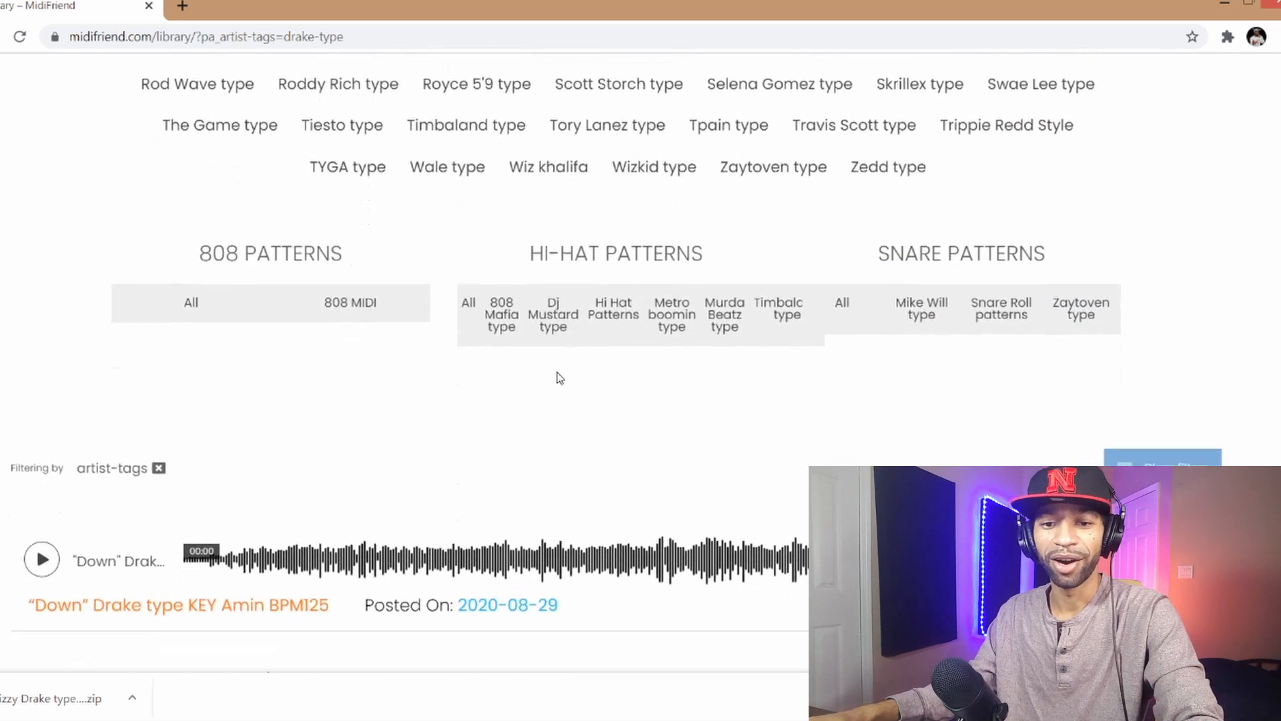
scroll(389, 448, down, 2)
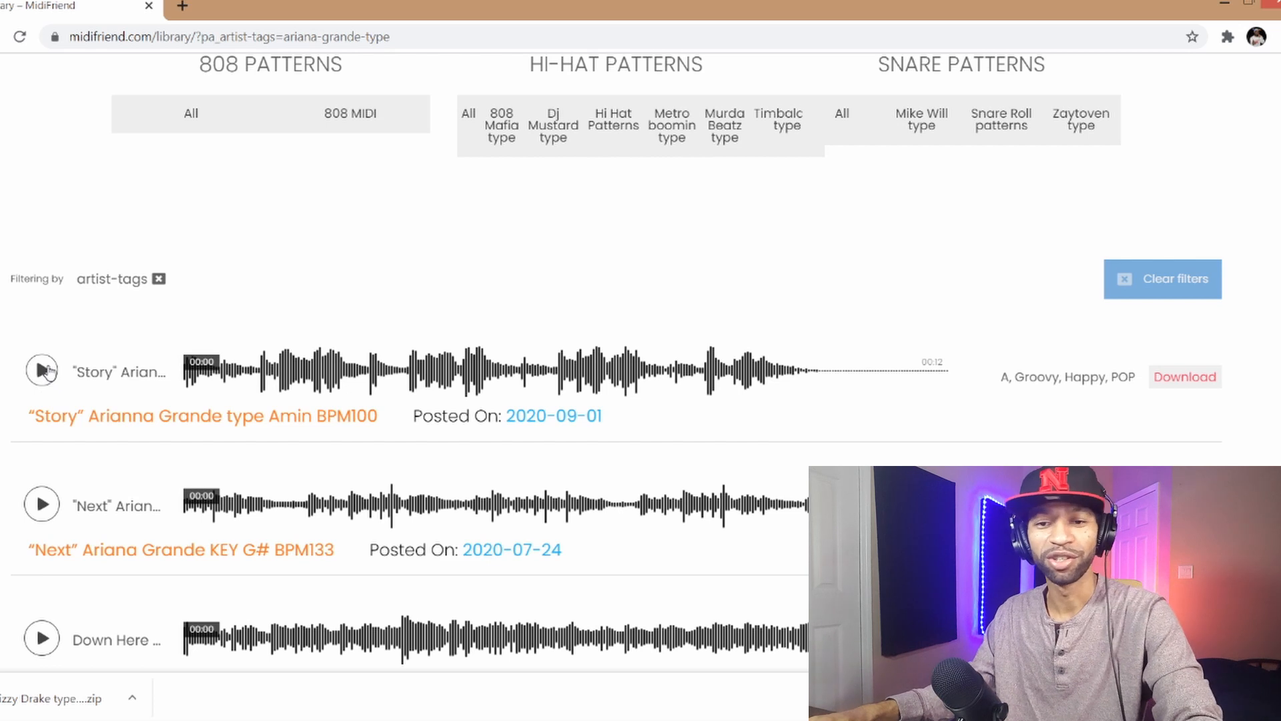
click(42, 371)
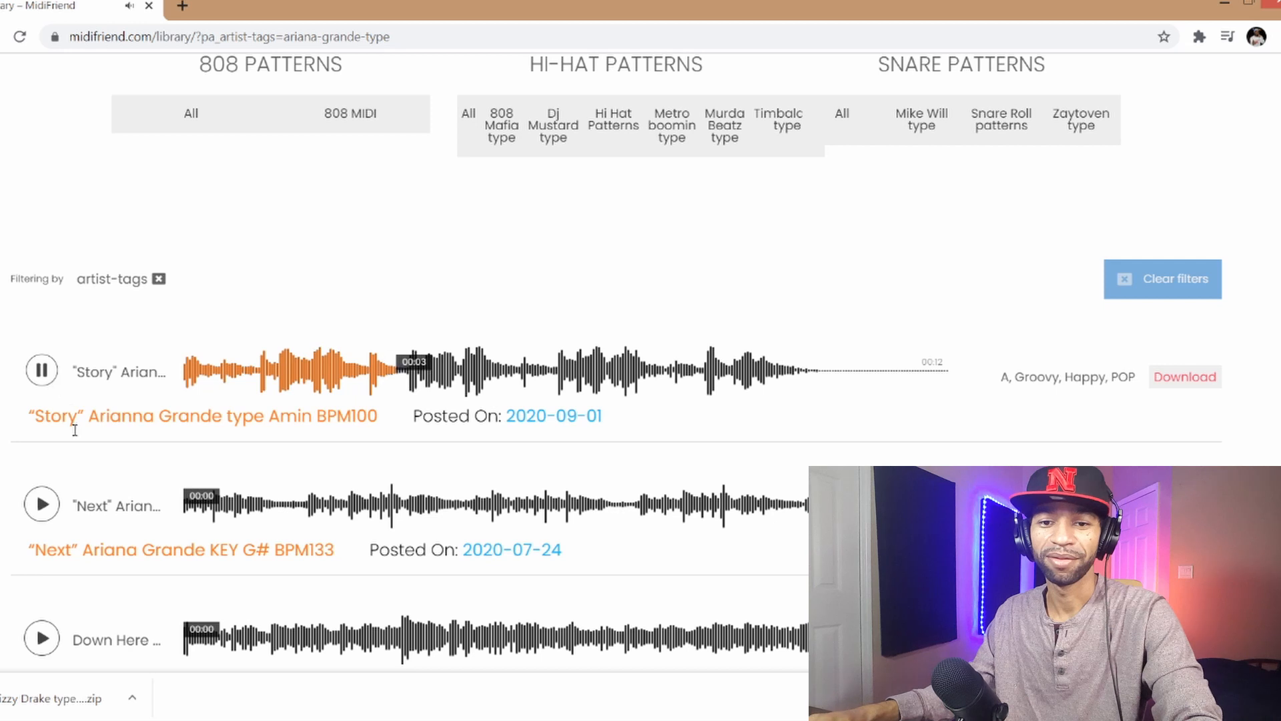
click(46, 511)
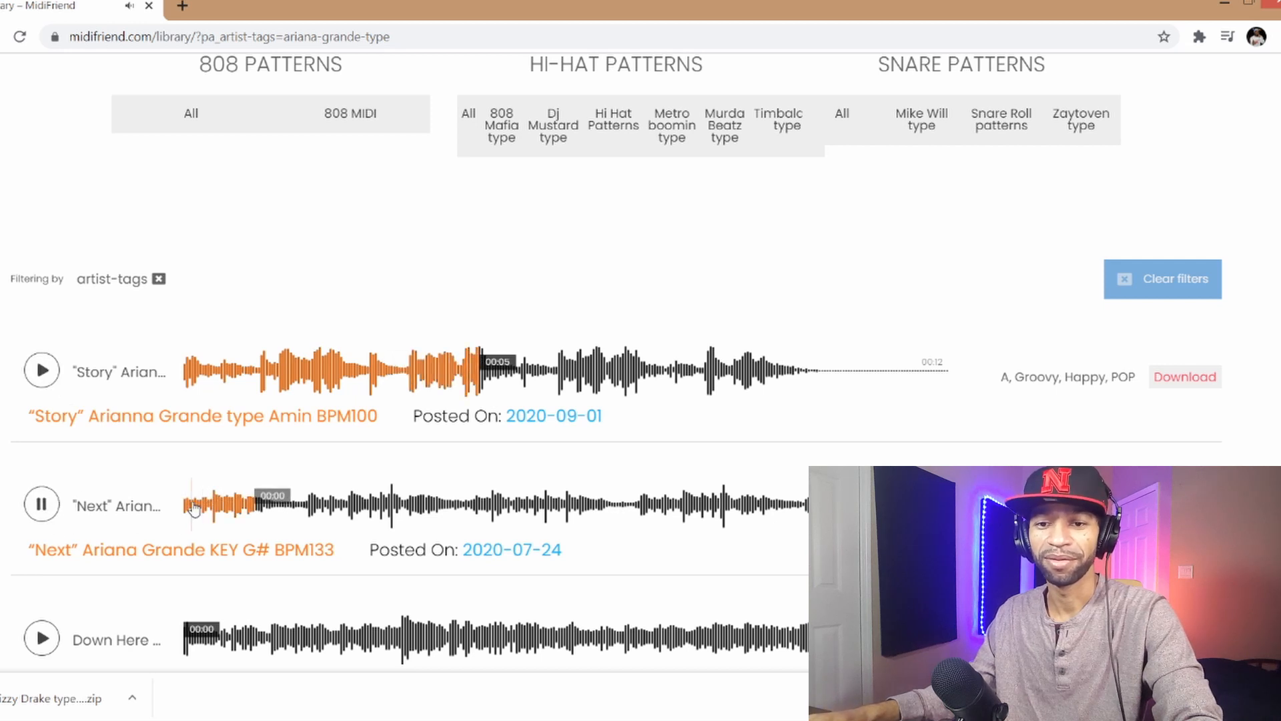
click(42, 505)
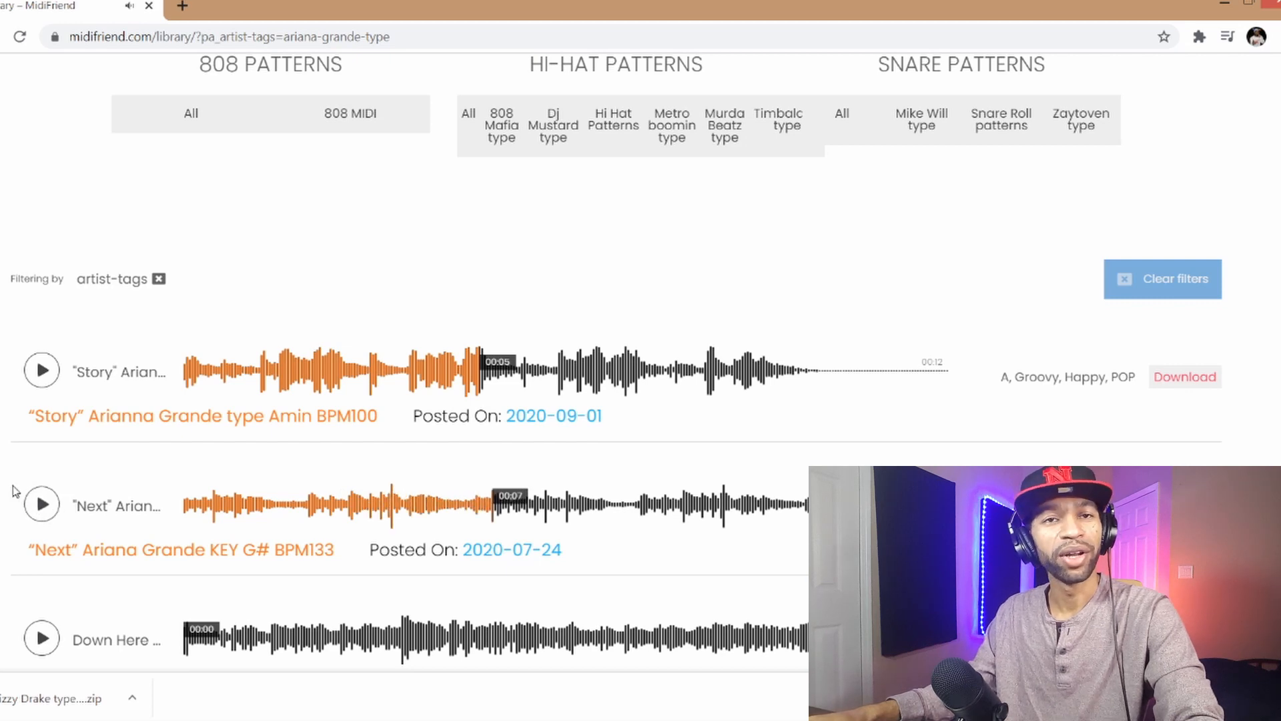
- Switch the artist style filter to "Roddy Rich type" and go to the matching loops
scroll(30, 480, up, 2)
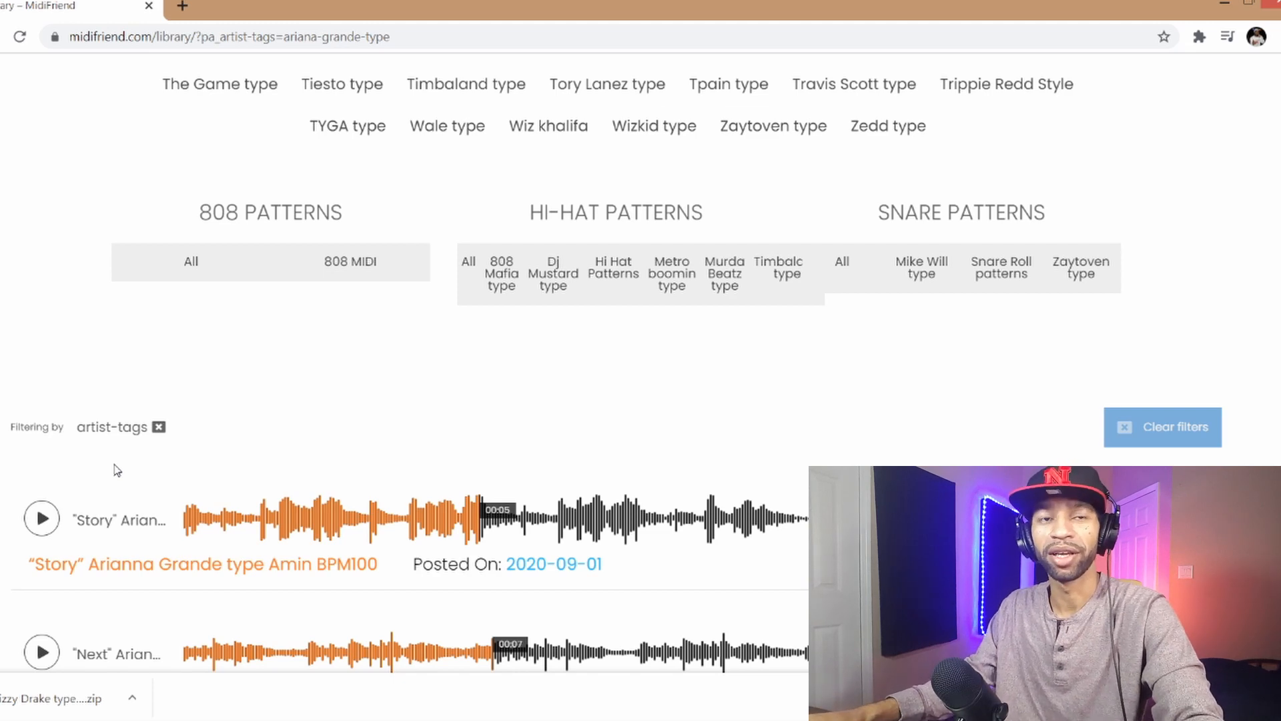
scroll(124, 461, up, 4)
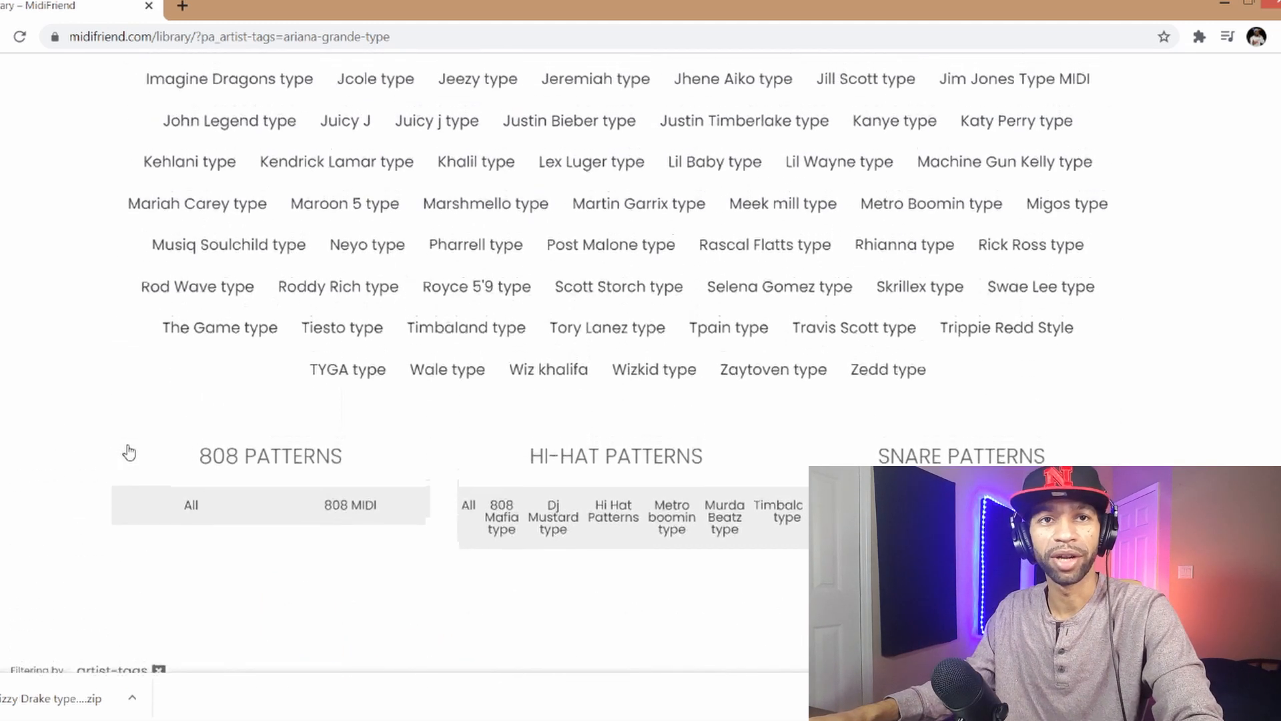
scroll(129, 453, up, 3)
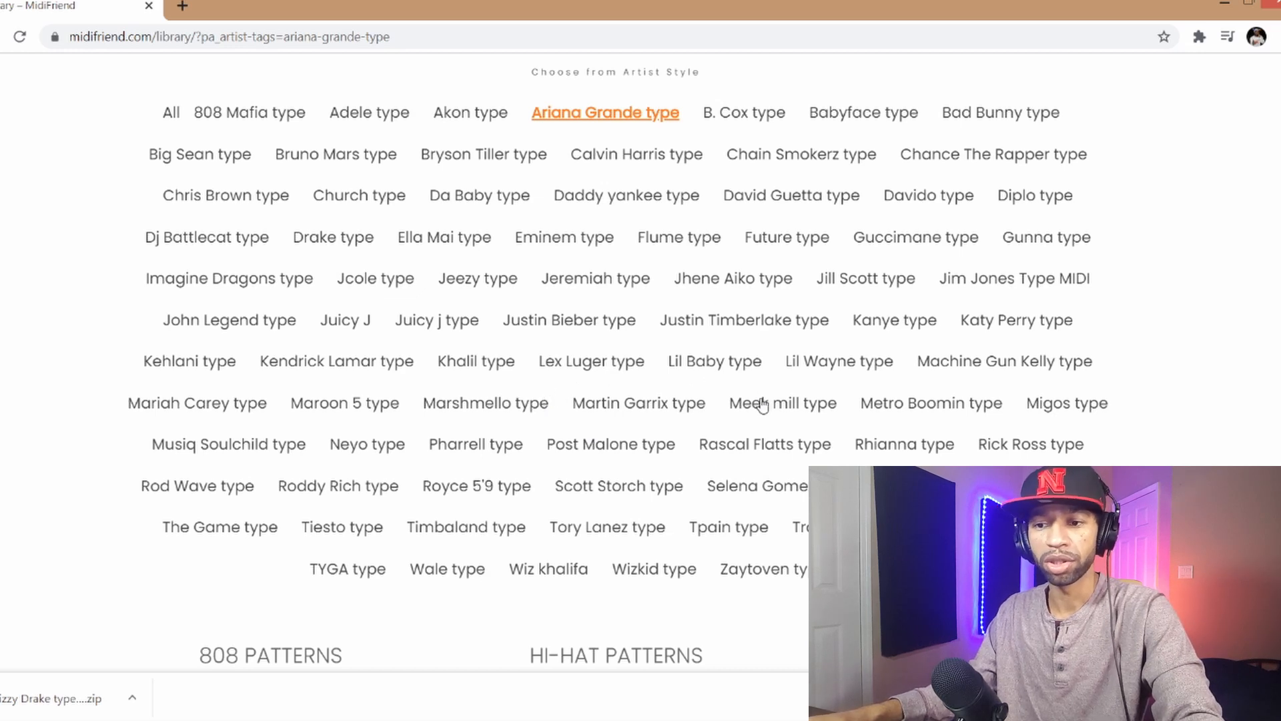
scroll(755, 410, down, 1)
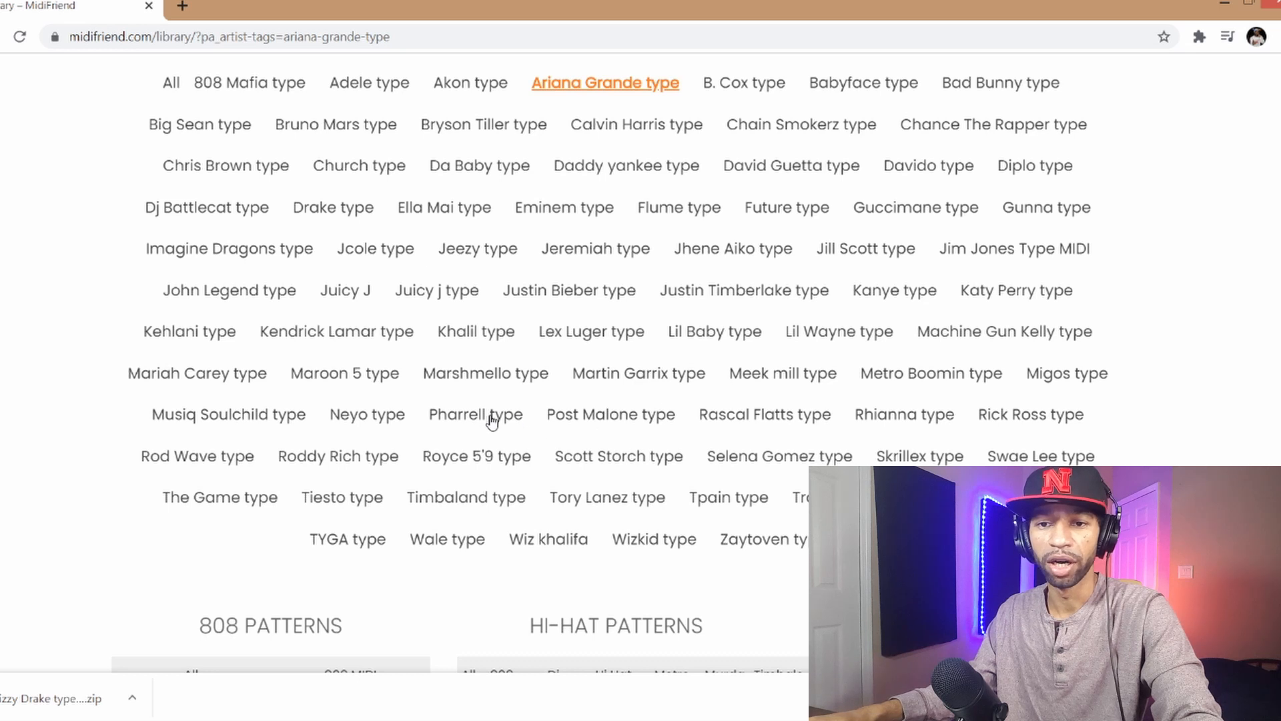
double_click(347, 458)
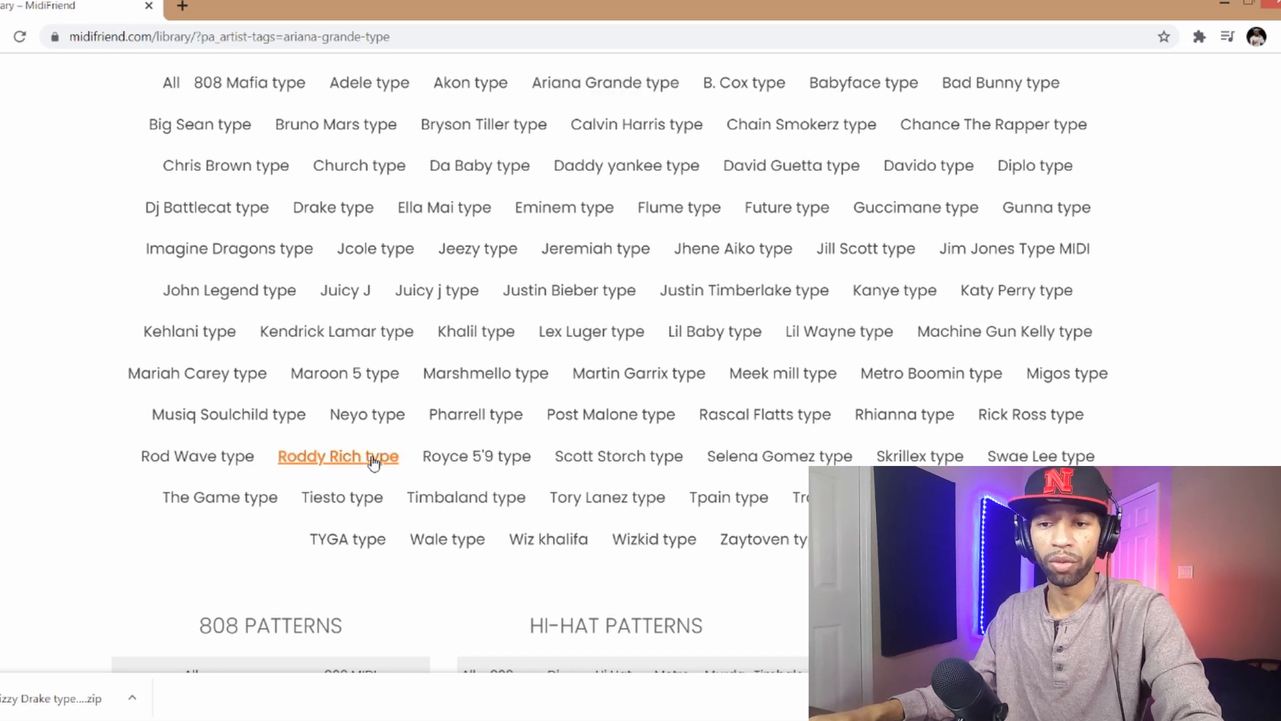
double_click(376, 457)
click(307, 456)
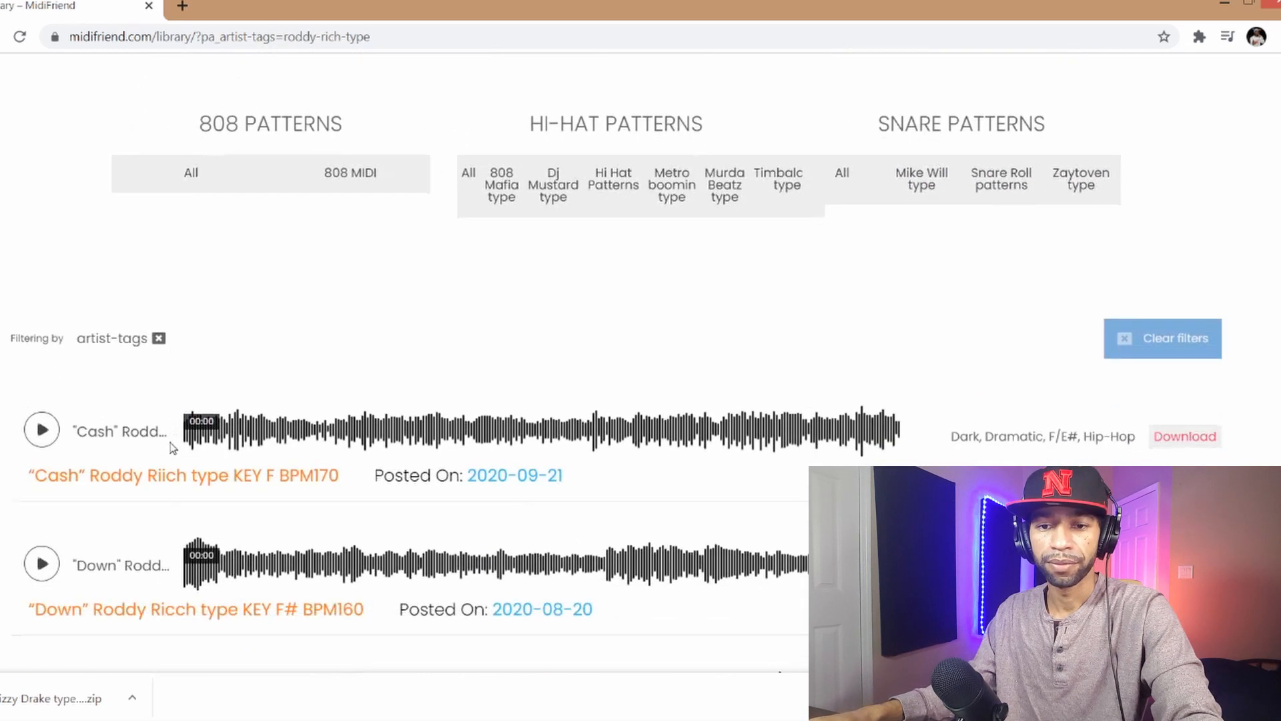
- Preview the Roddy Ricch-type loops "Cash", "Down", "So Fire" and "Break through", and stop playback
click(42, 370)
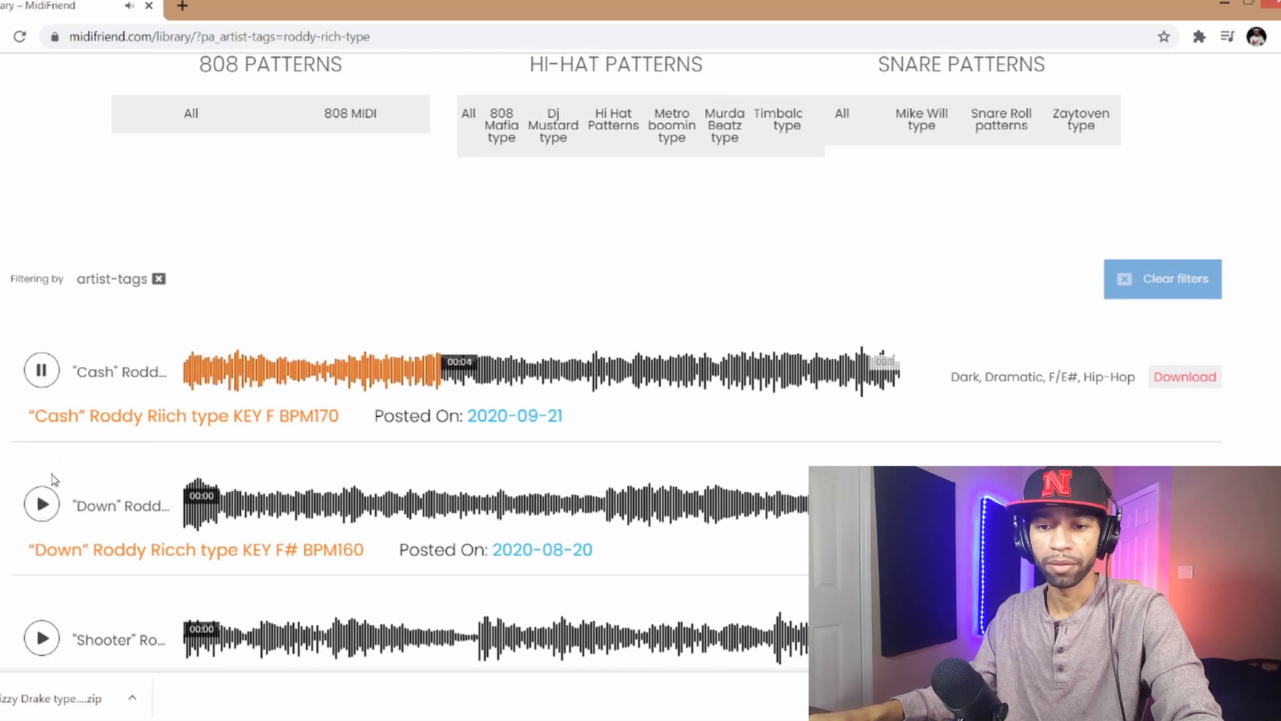
click(41, 506)
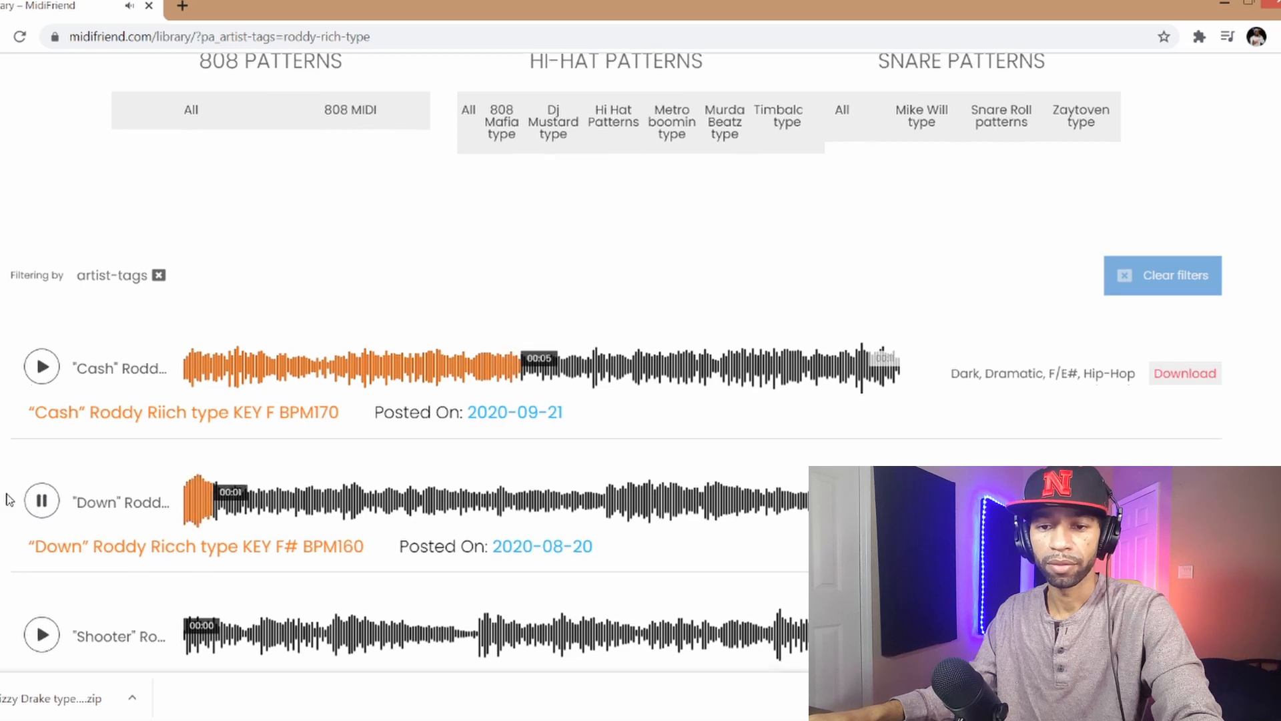
scroll(10, 490, down, 3)
scroll(7, 480, down, 4)
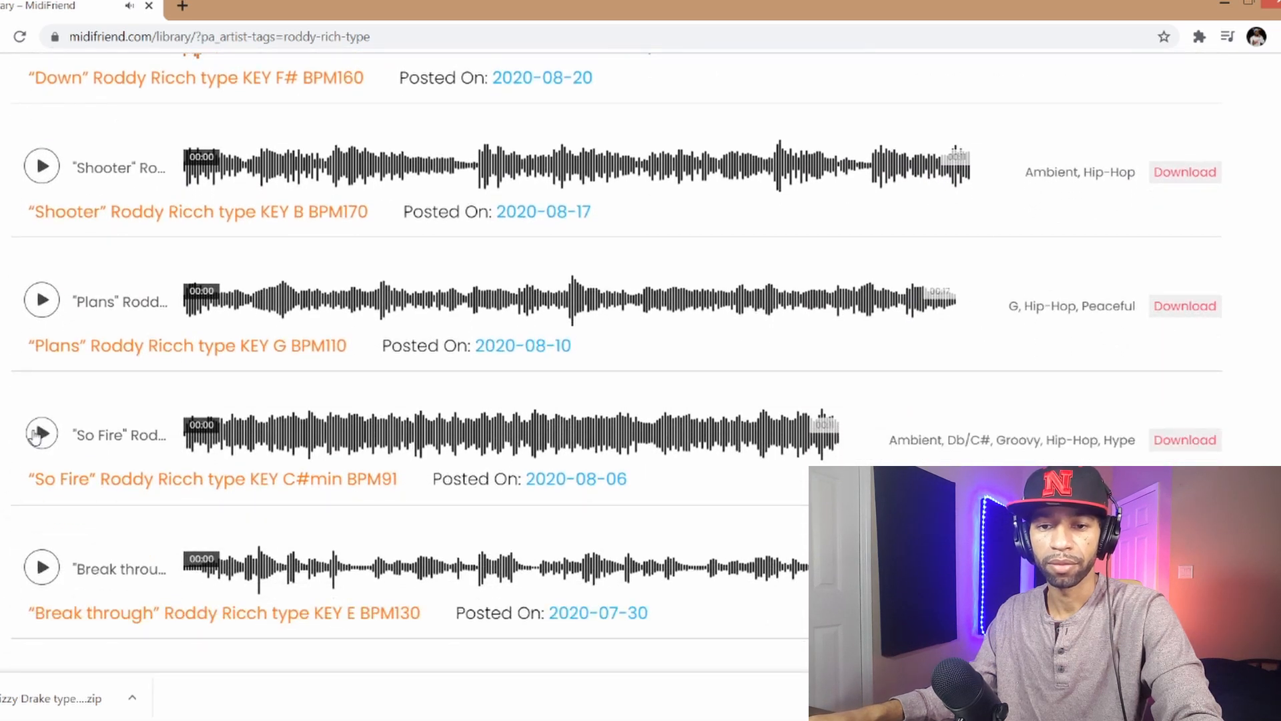
click(40, 435)
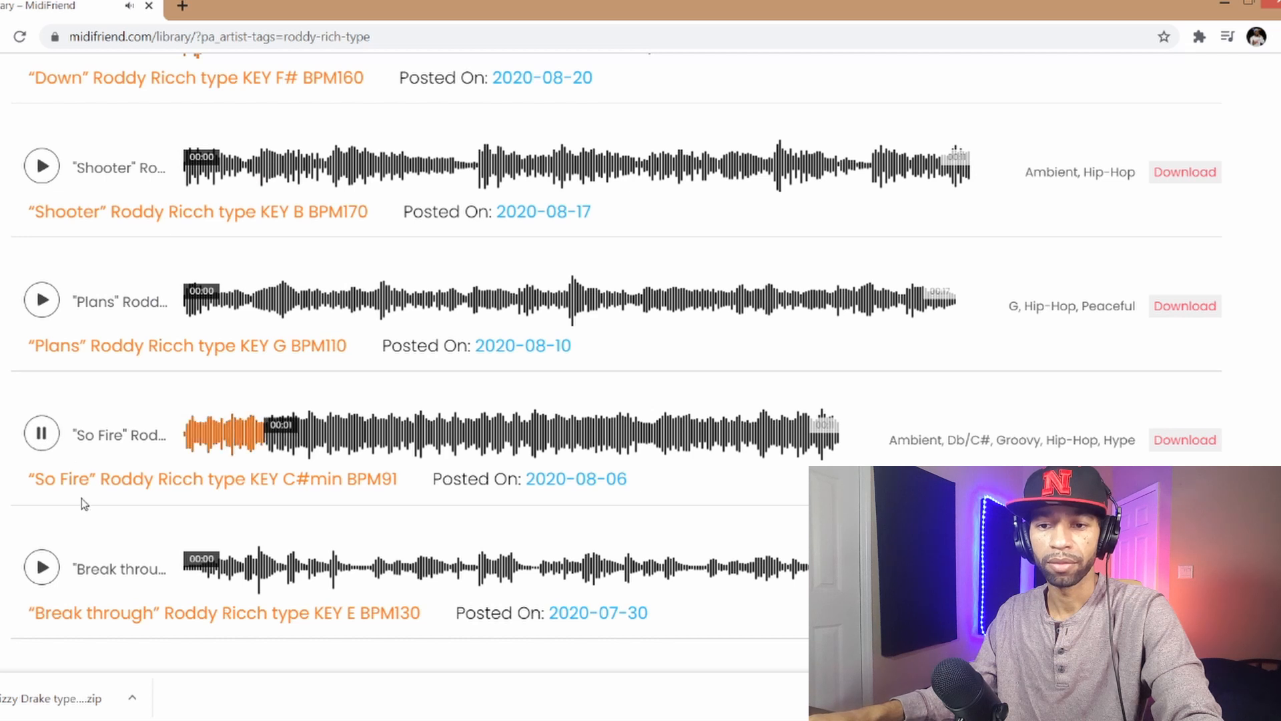
click(45, 568)
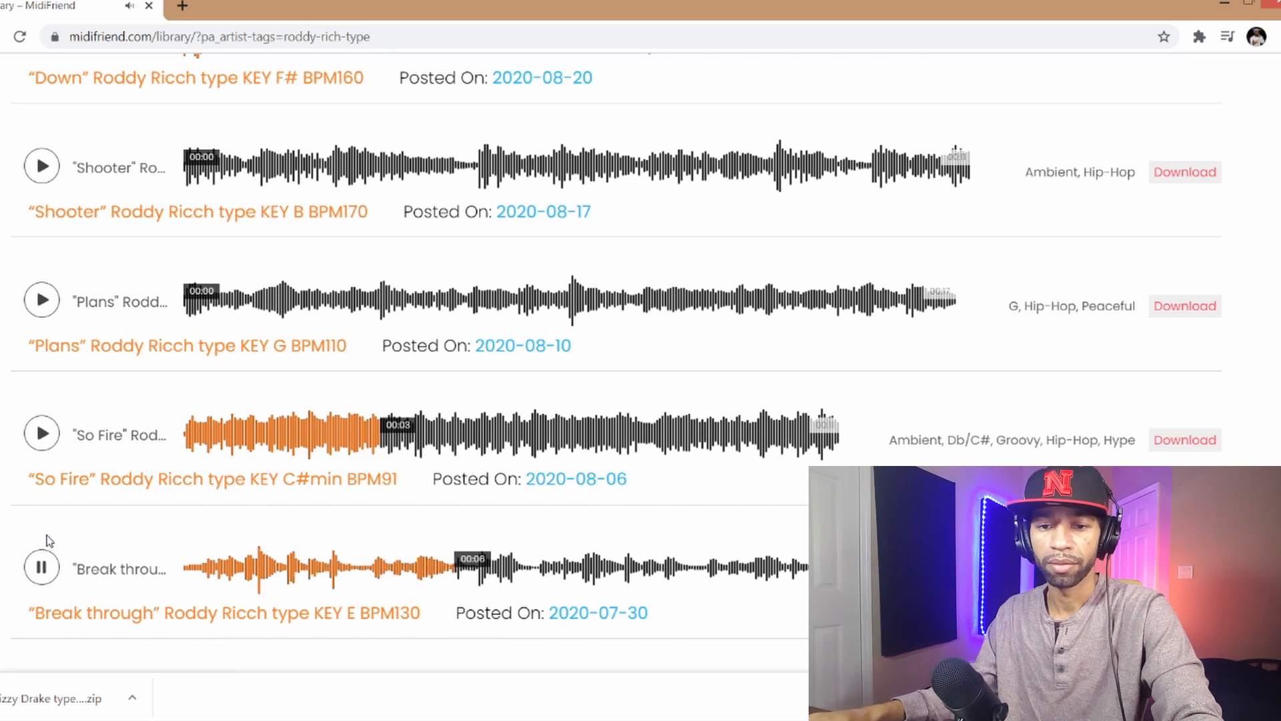
click(42, 571)
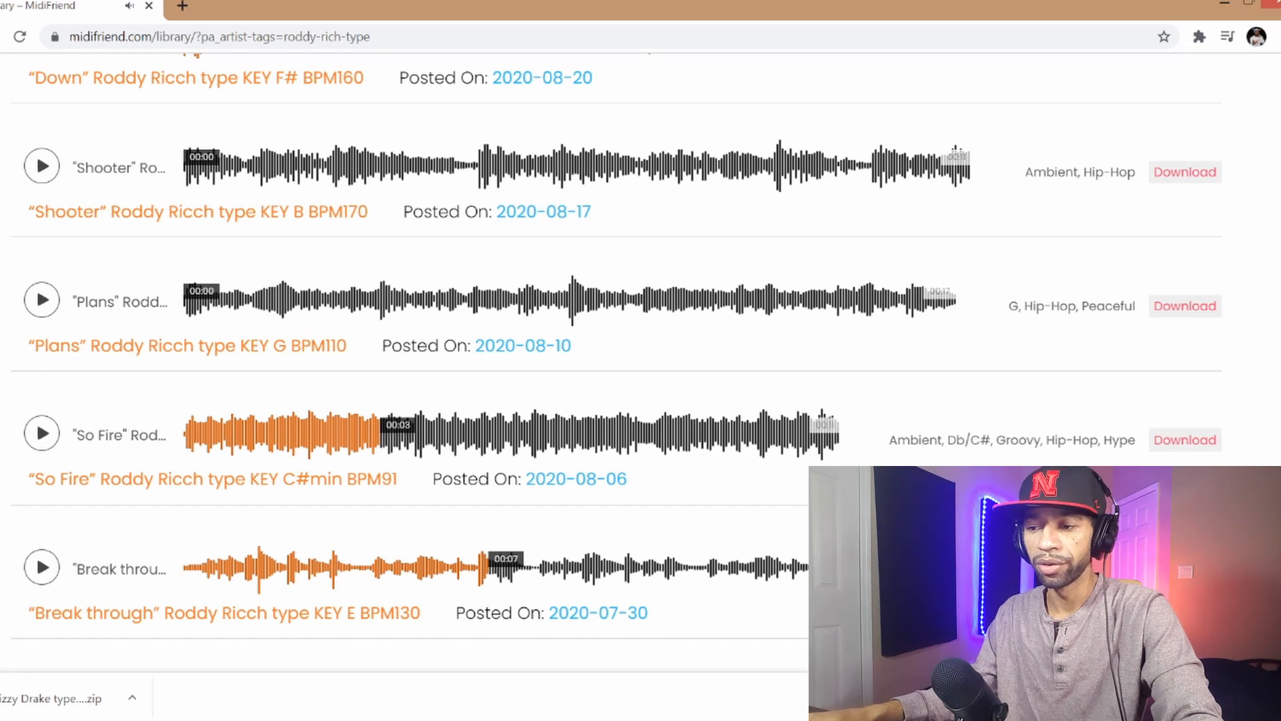
- Download the "Break through" Roddy Ricch-type MIDI loop as a zip and close its download window
click(788, 394)
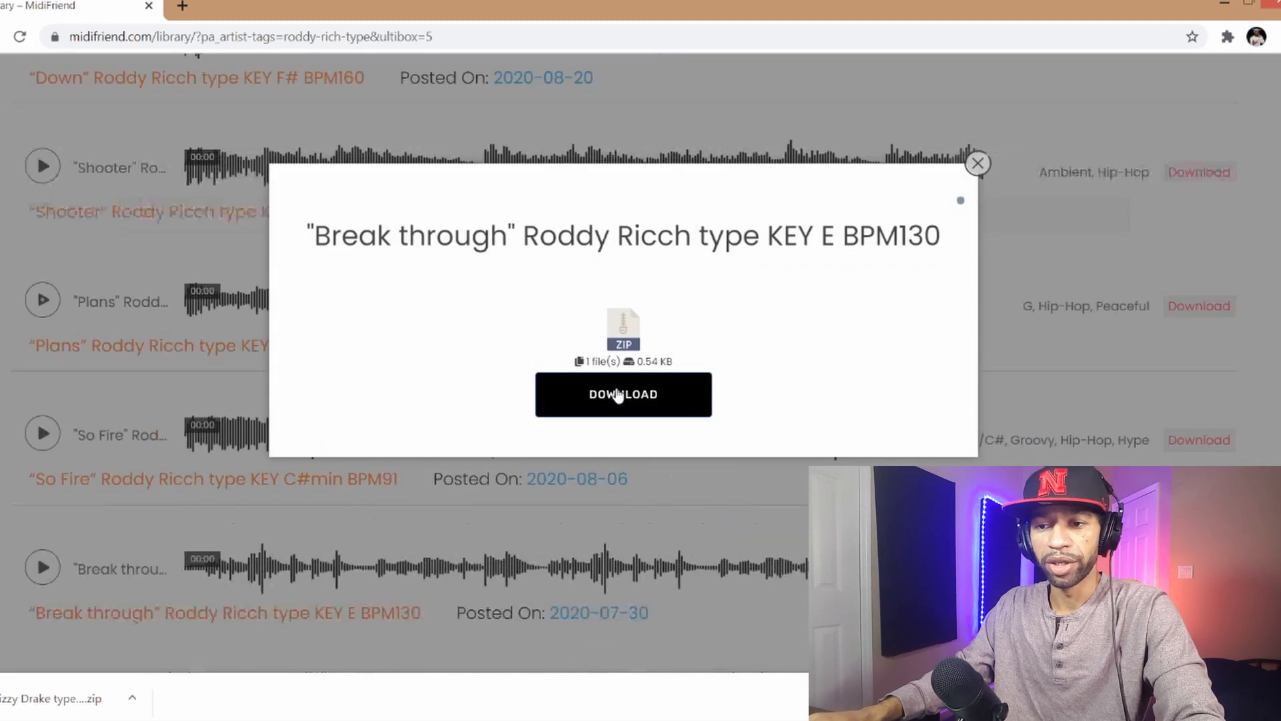
click(619, 396)
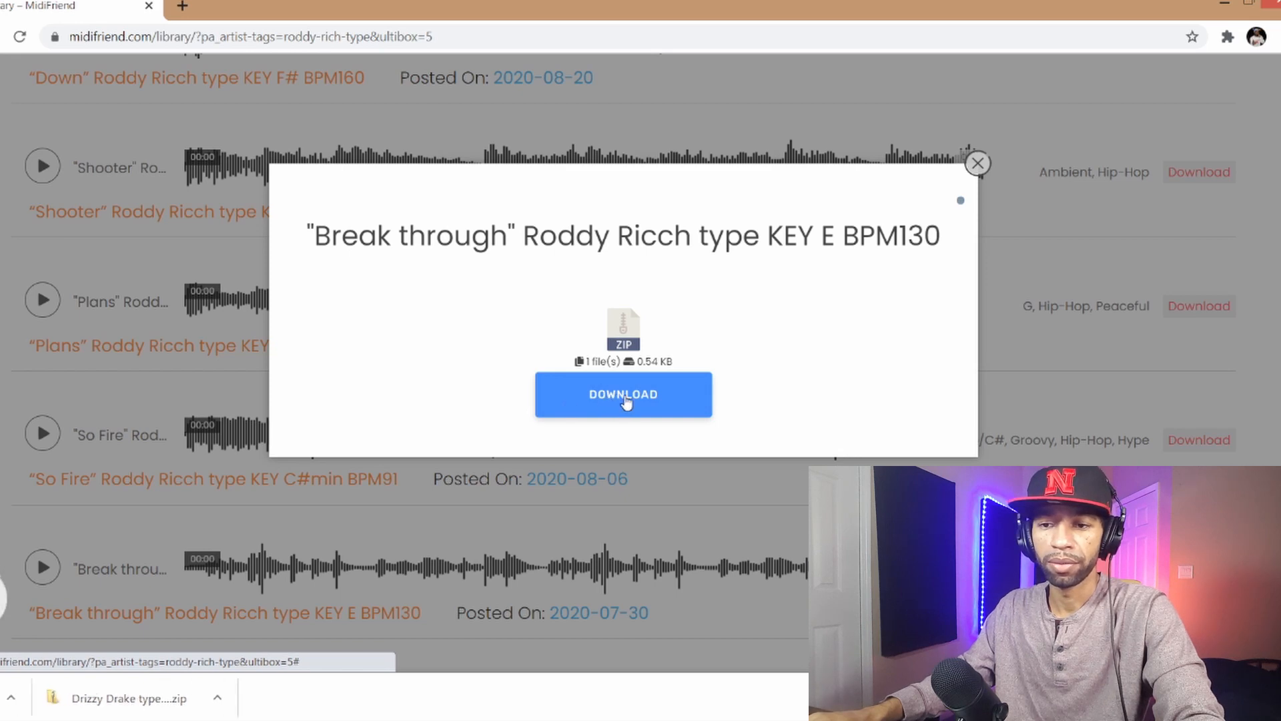
click(977, 164)
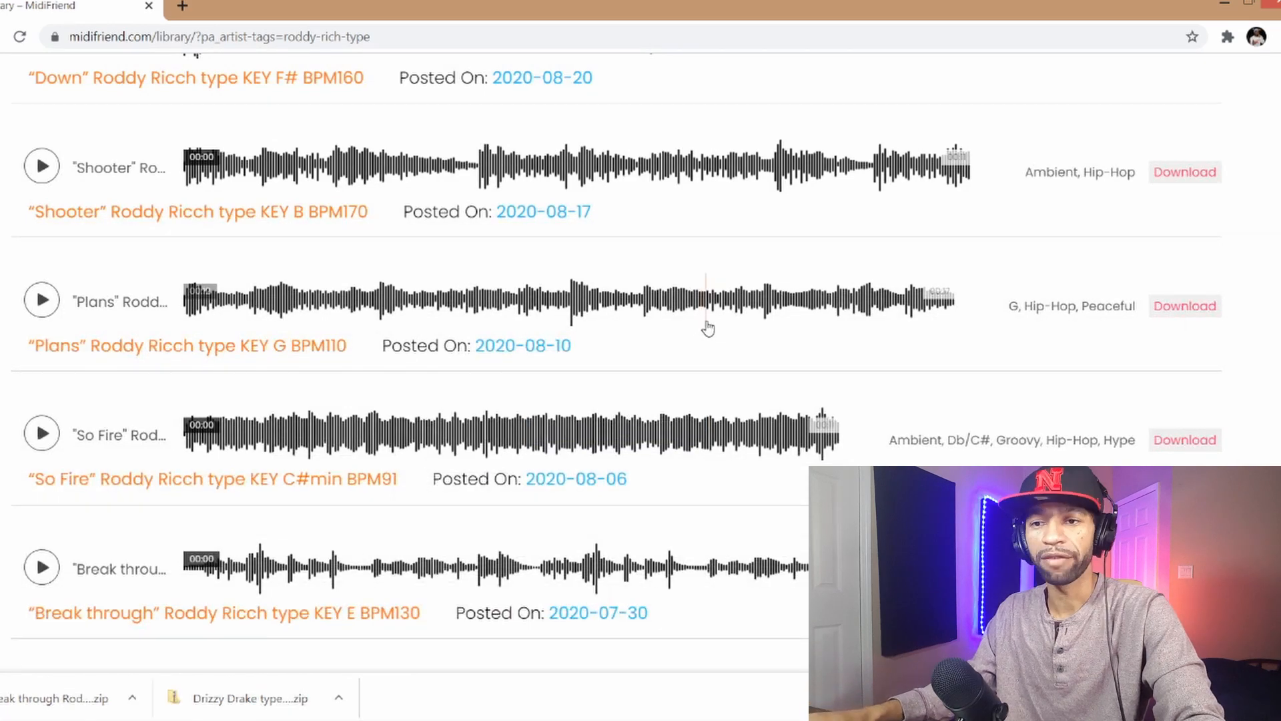
- Look over the remaining Roddy Ricch-type loops and the library's BPM, artist style and drum pattern filters
scroll(708, 327, up, 2)
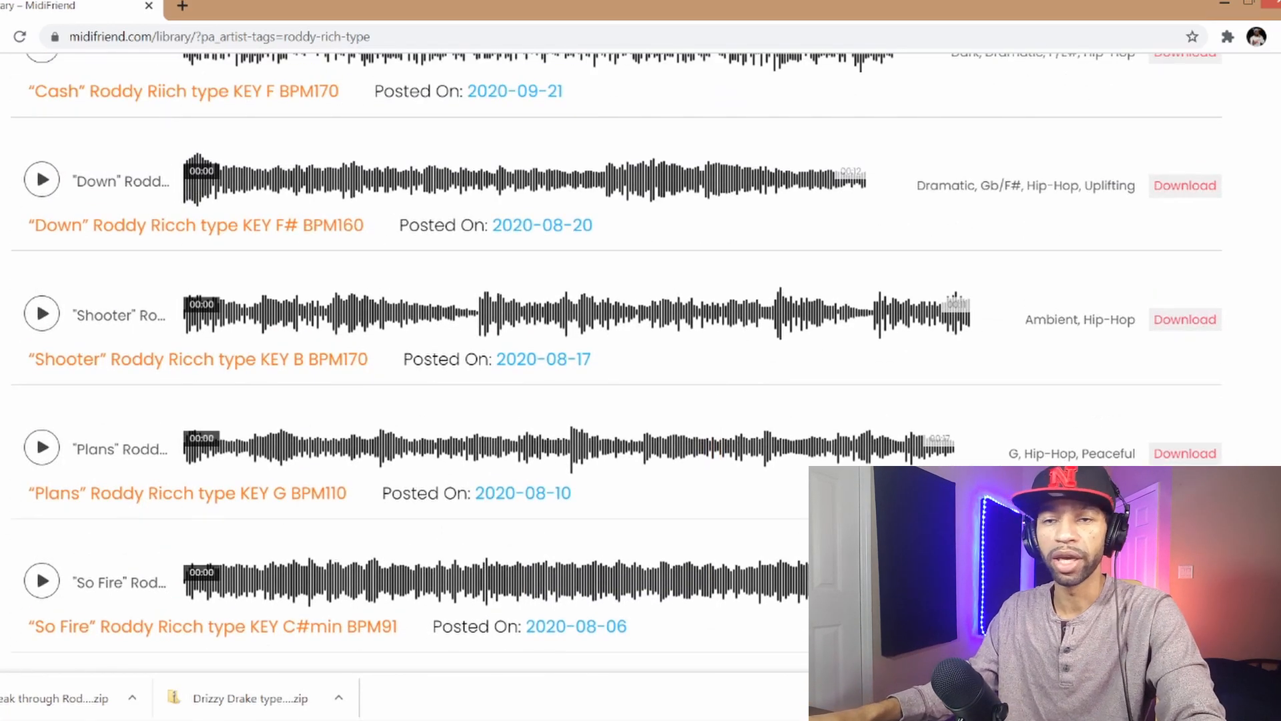
scroll(600, 333, up, 12)
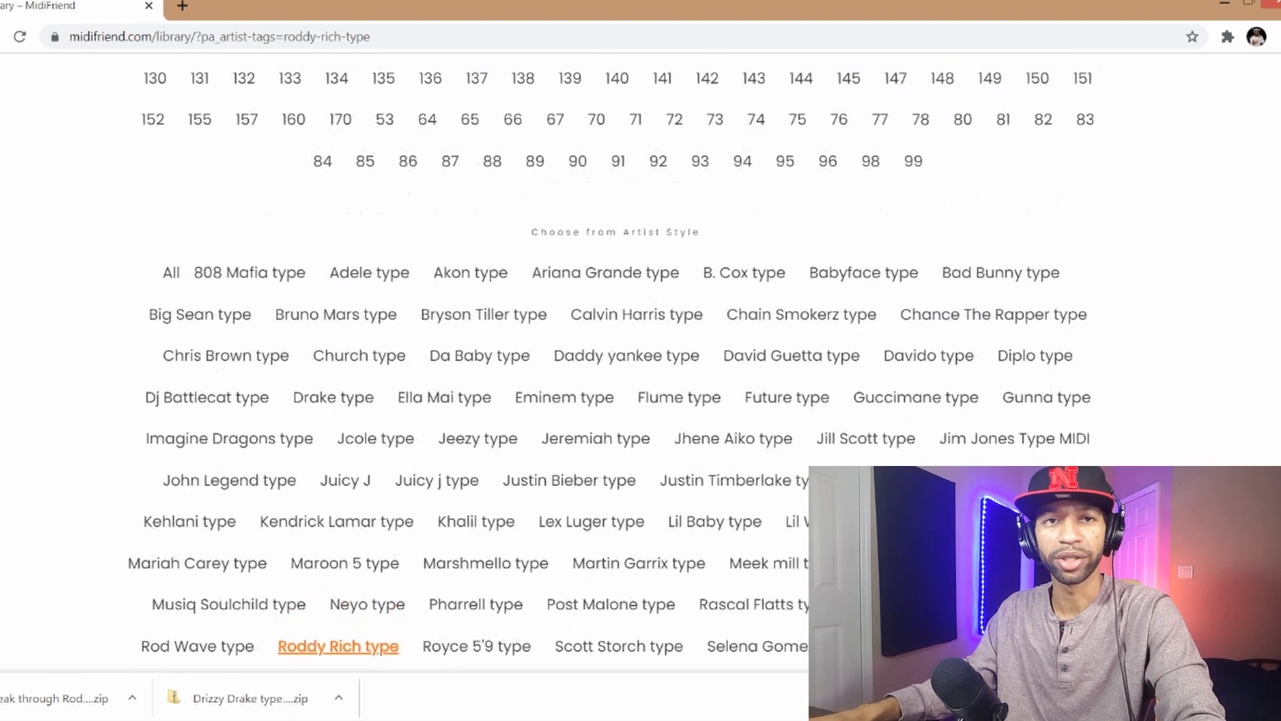
scroll(808, 365, down, 7)
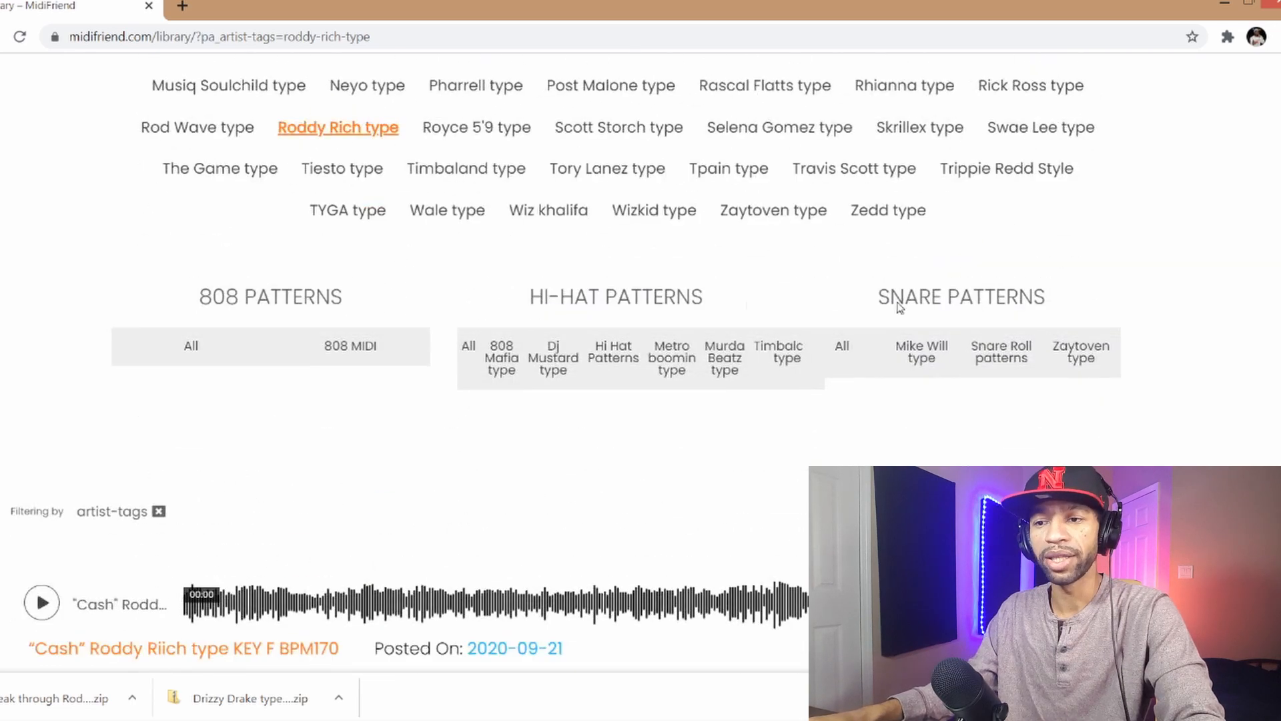
scroll(601, 367, down, 8)
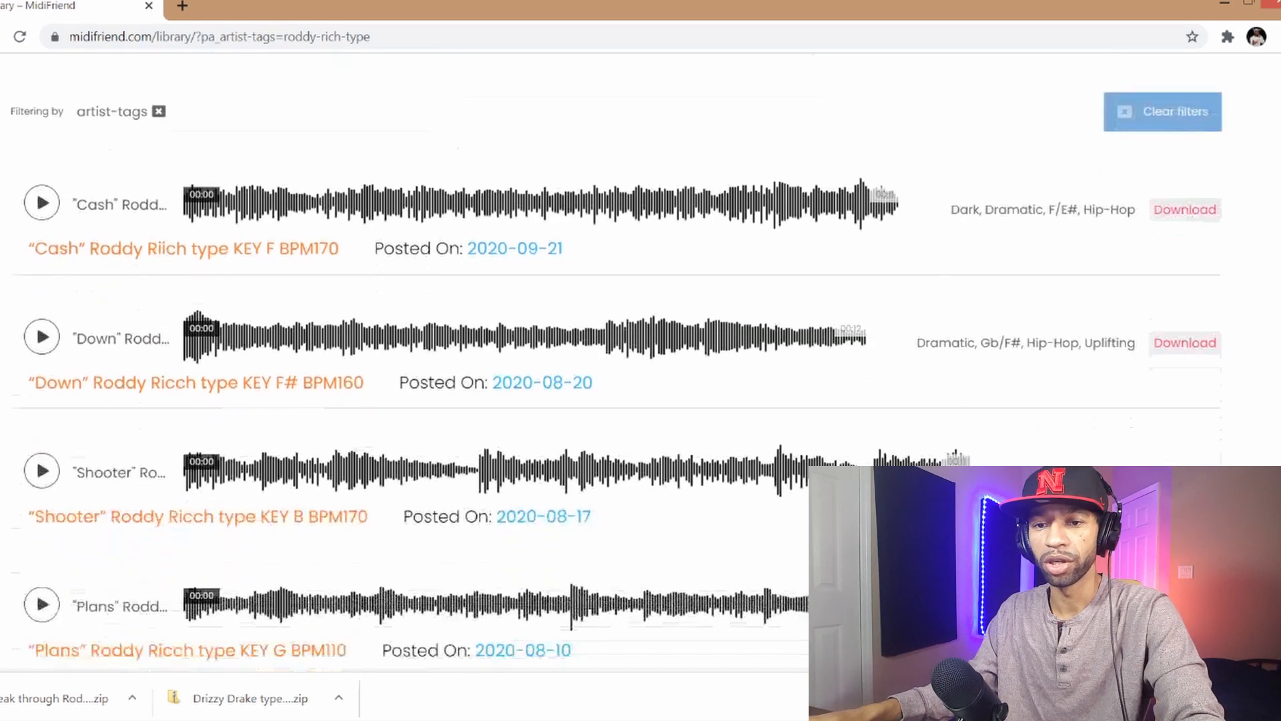
scroll(1277, 377, down, 15)
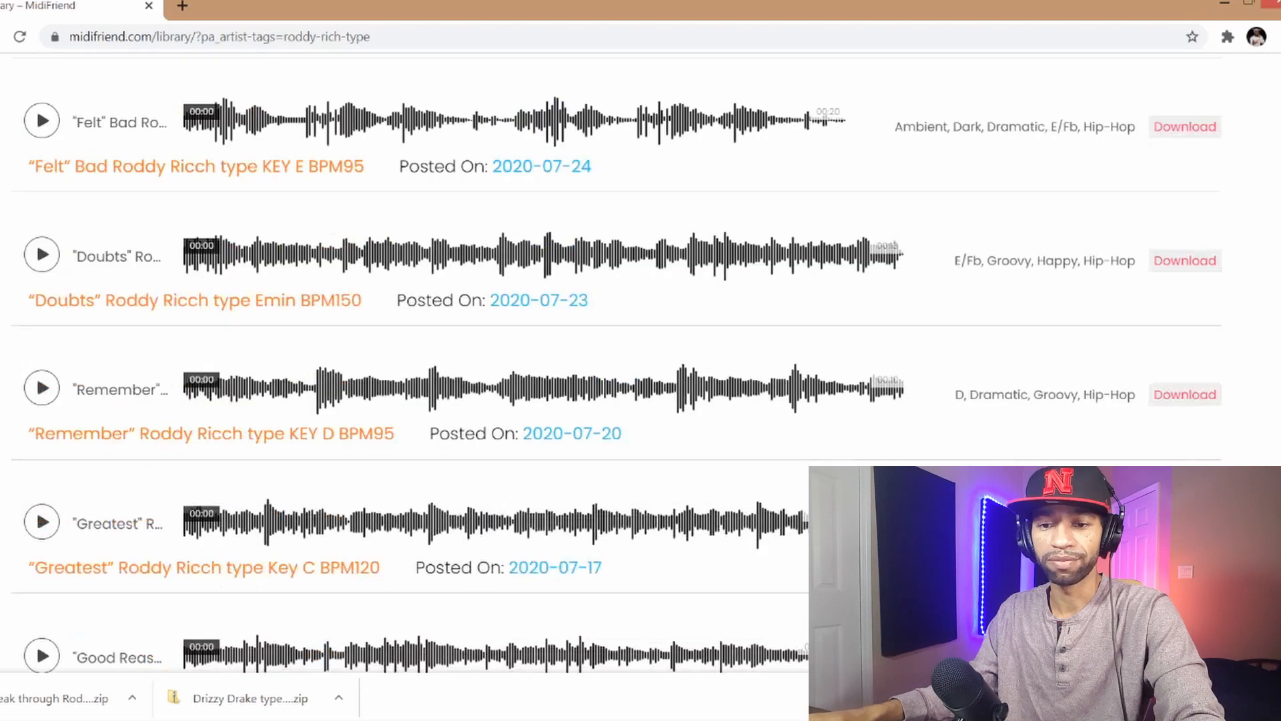
scroll(1276, 377, up, 12)
scroll(1277, 377, up, 10)
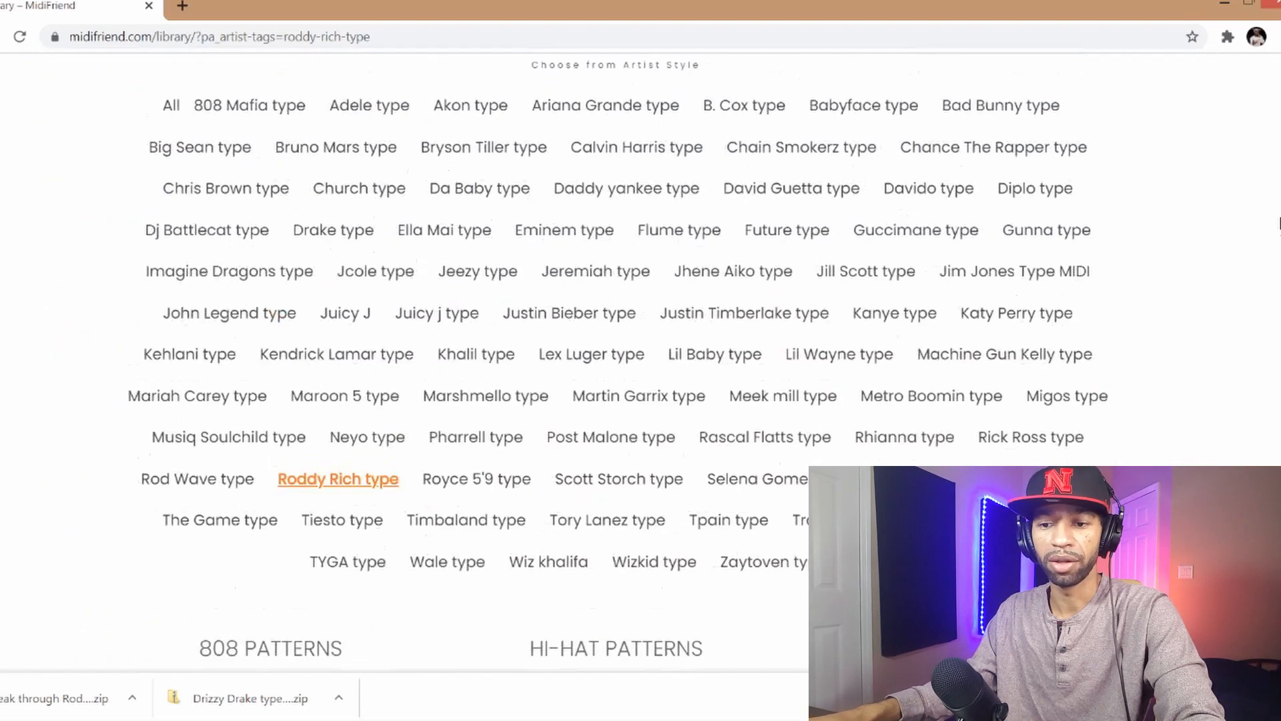
scroll(1275, 214, up, 1)
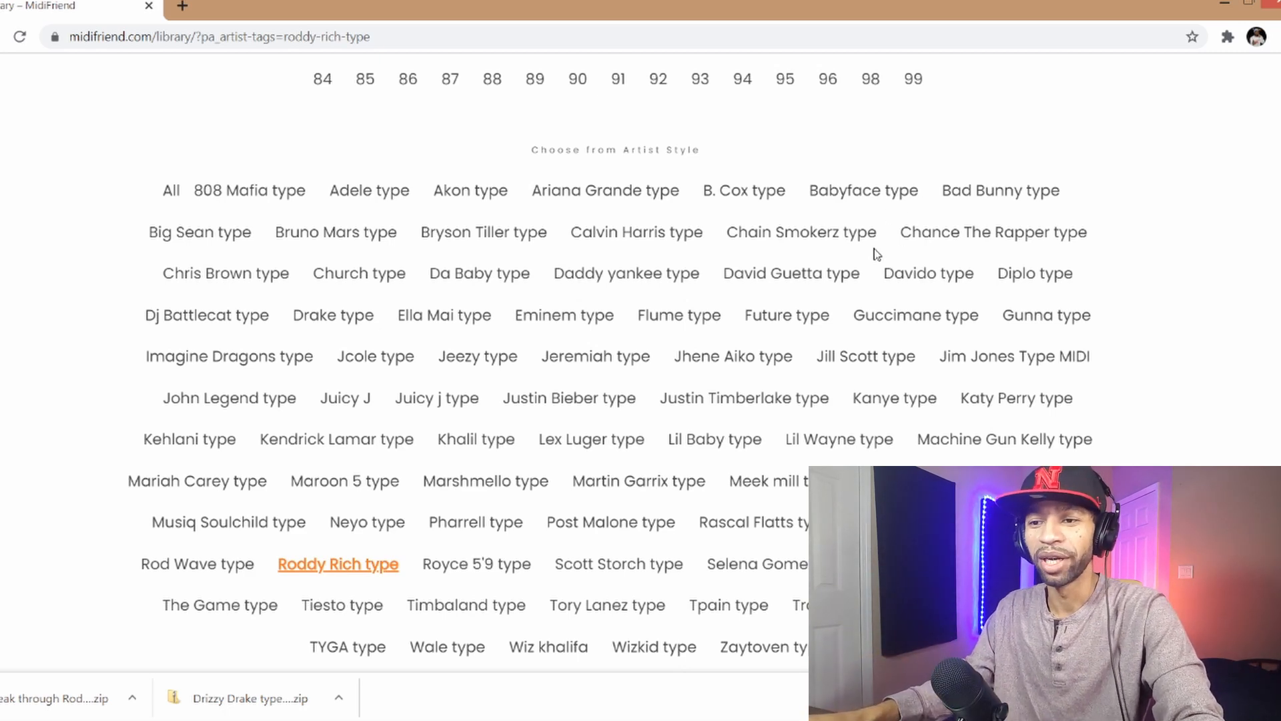
scroll(877, 254, up, 1)
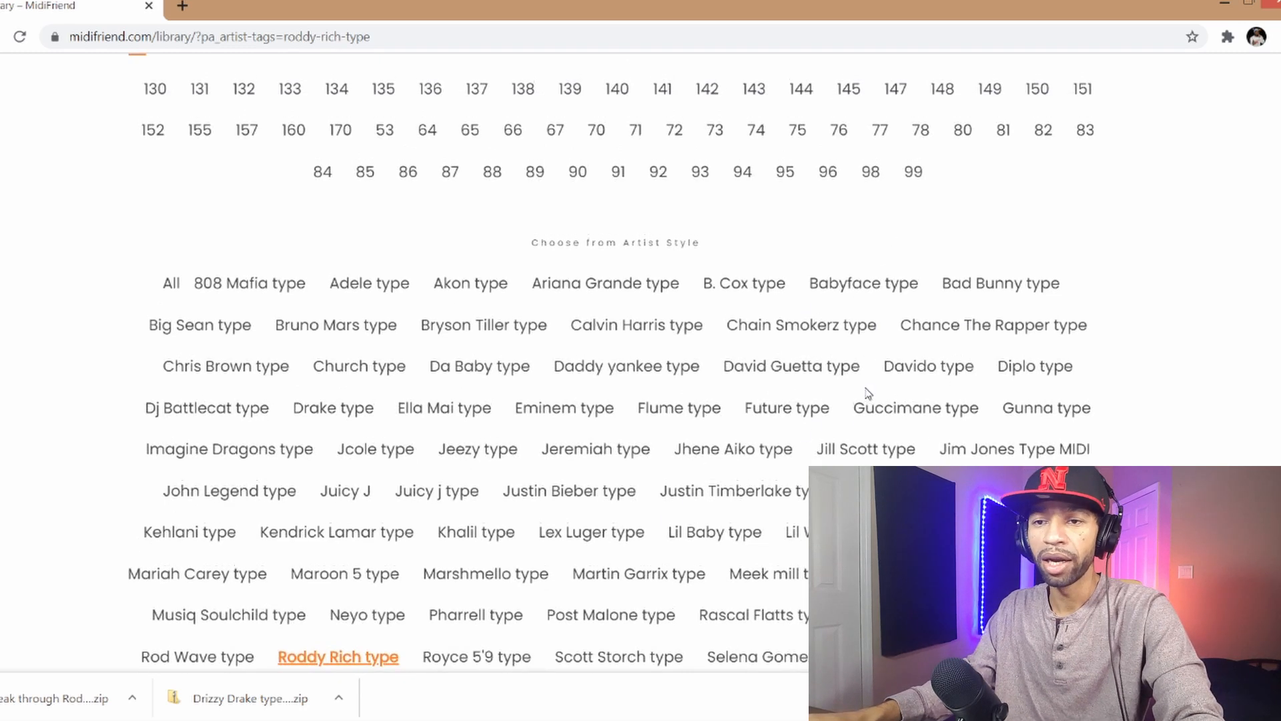
scroll(865, 390, up, 5)
scroll(864, 385, up, 2)
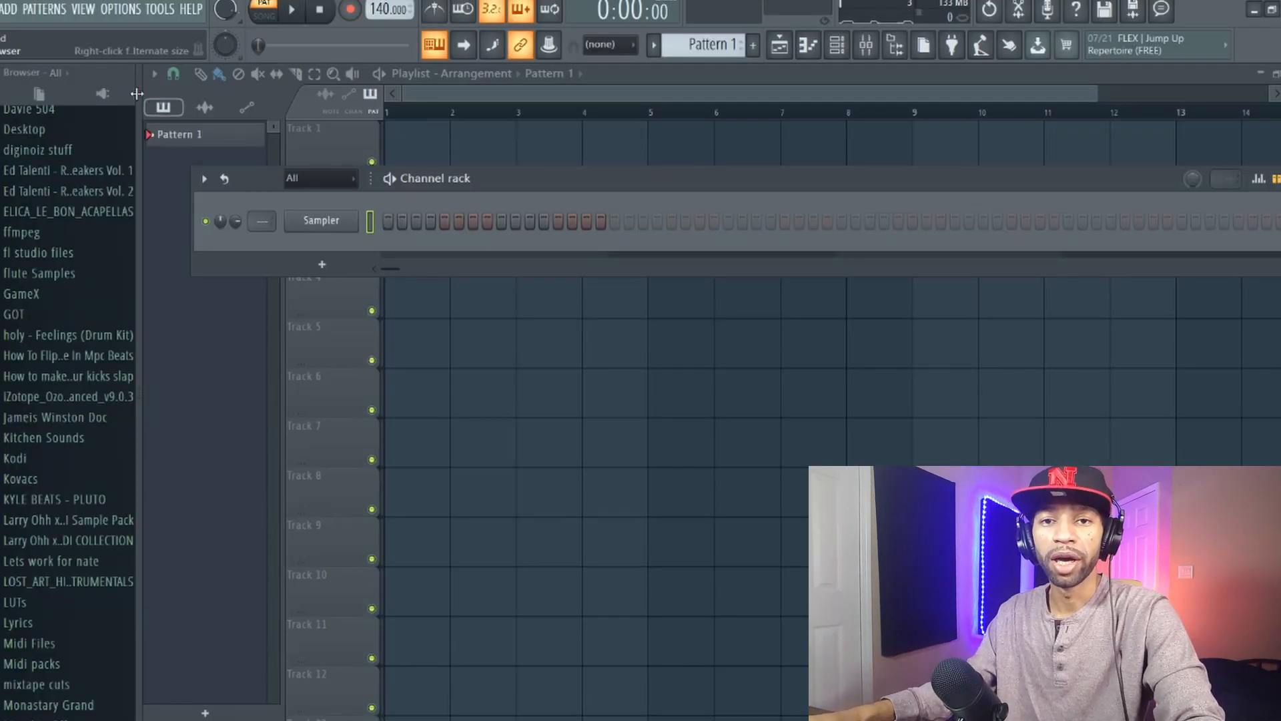
- Switch to FL Studio, add a Virtual Power Plugin 1-1-2 instrument channel and bring the channel rack forward
click(8, 8)
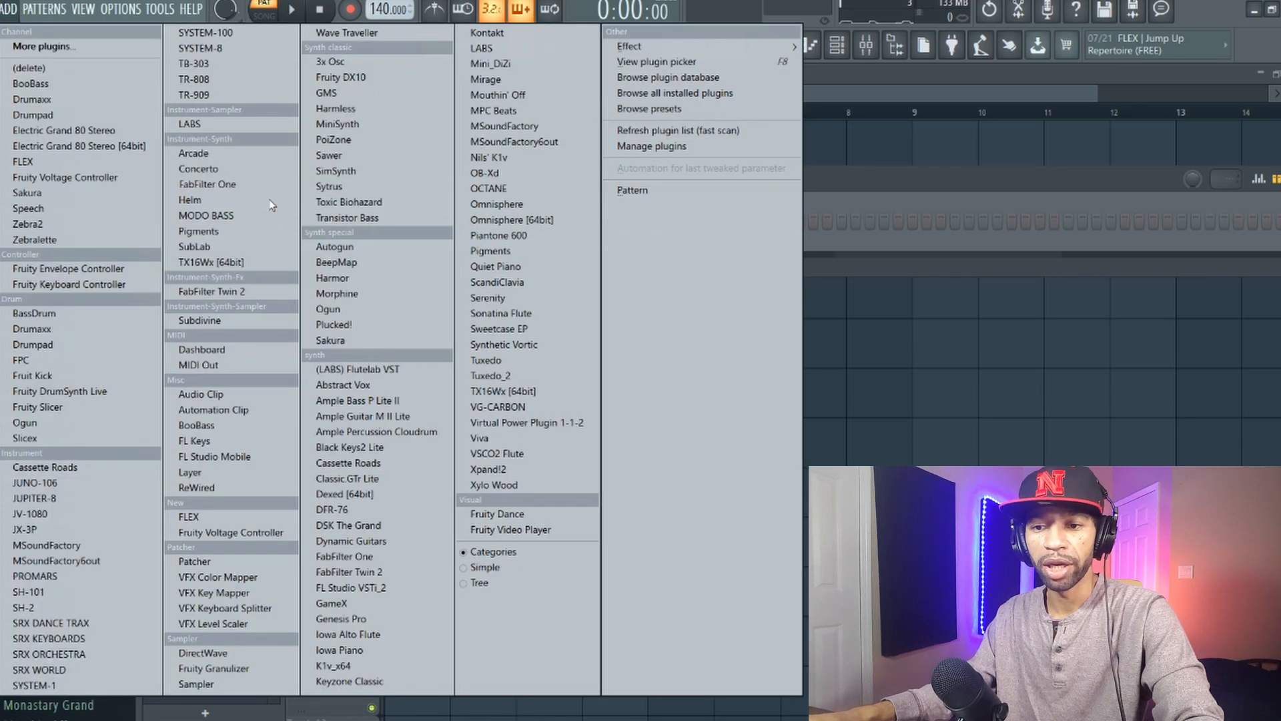
click(525, 421)
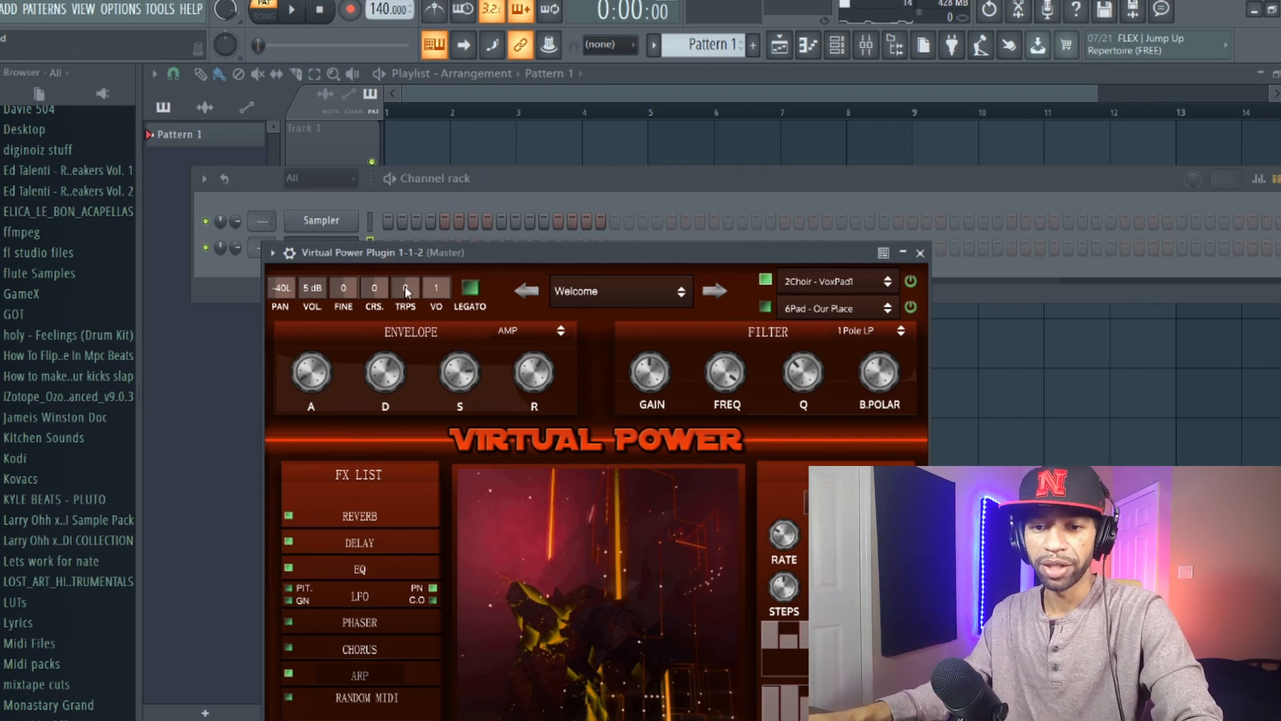
click(550, 194)
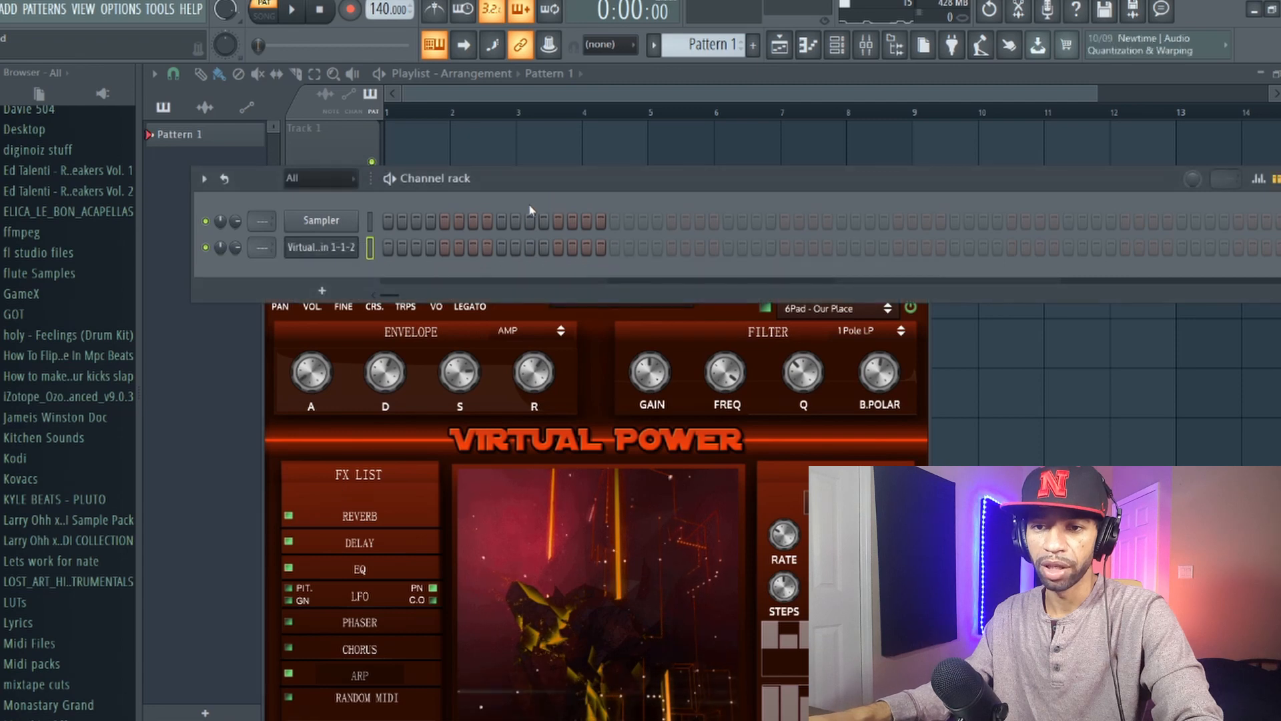
- Import the "Break through" MIDI file from the MidiFriend folder on disk into the Virtual Power Plugin channel
click(70, 720)
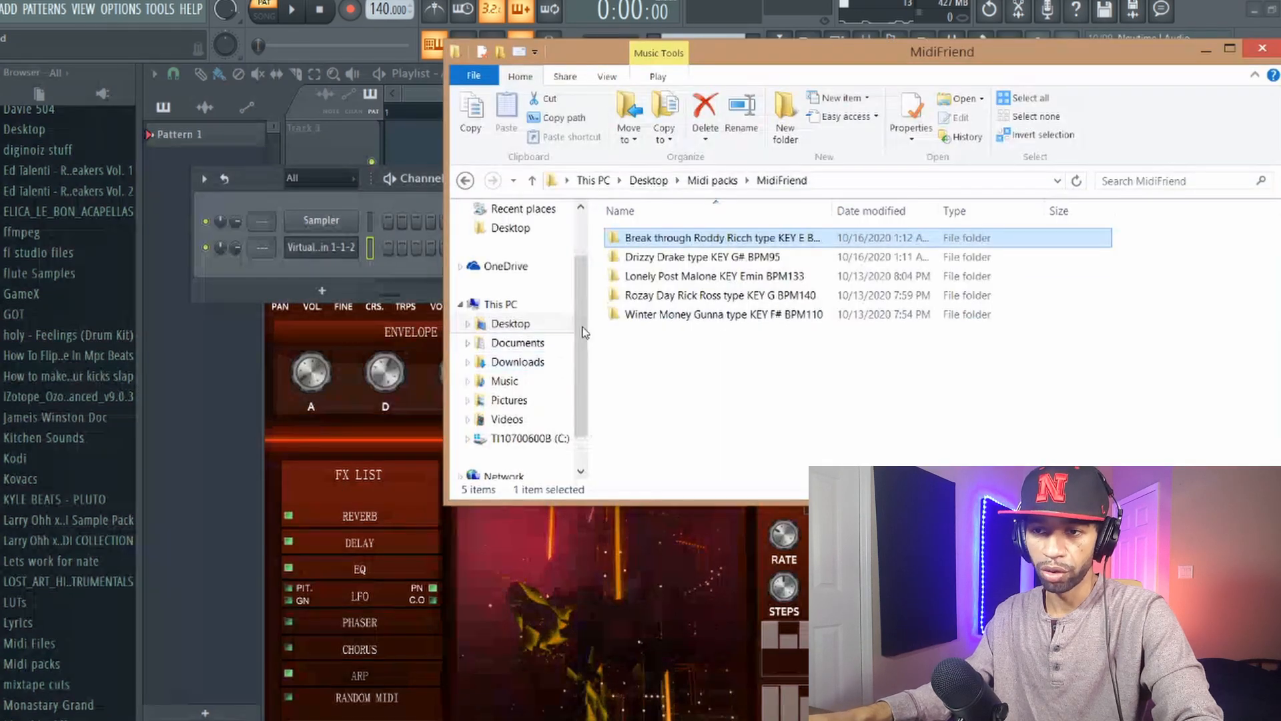
double_click(723, 238)
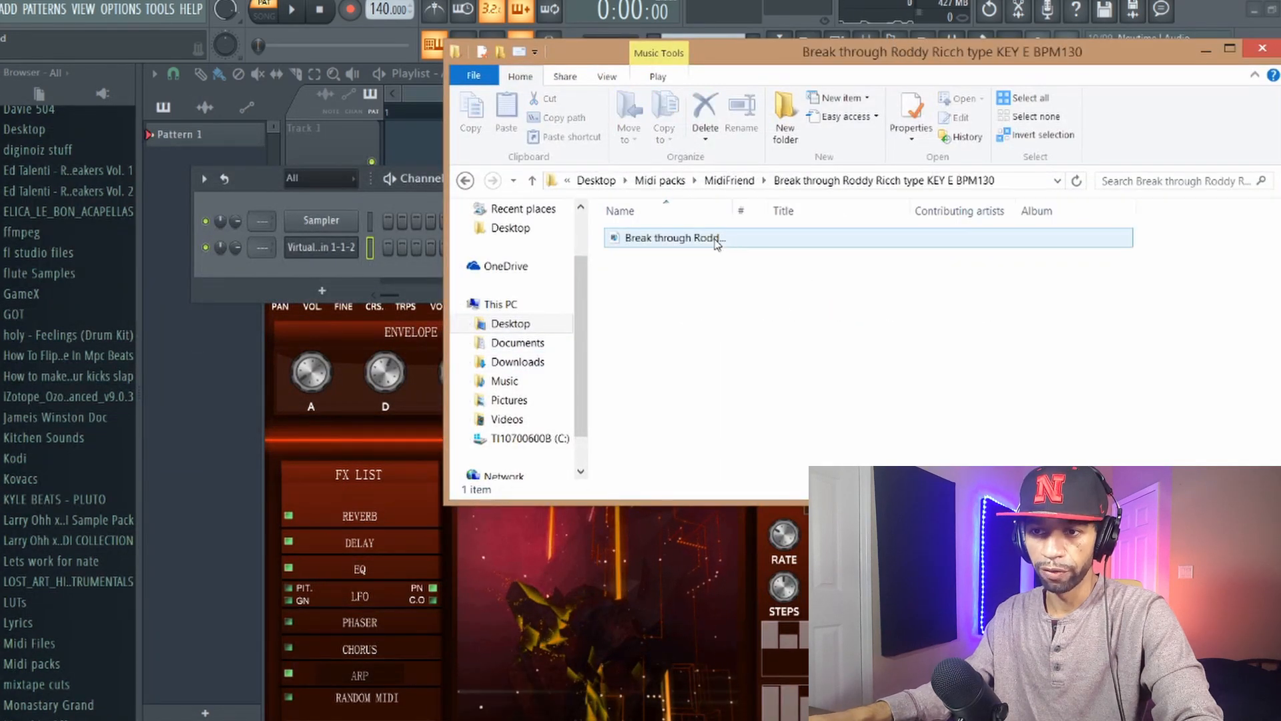
drag(702, 244, 347, 254)
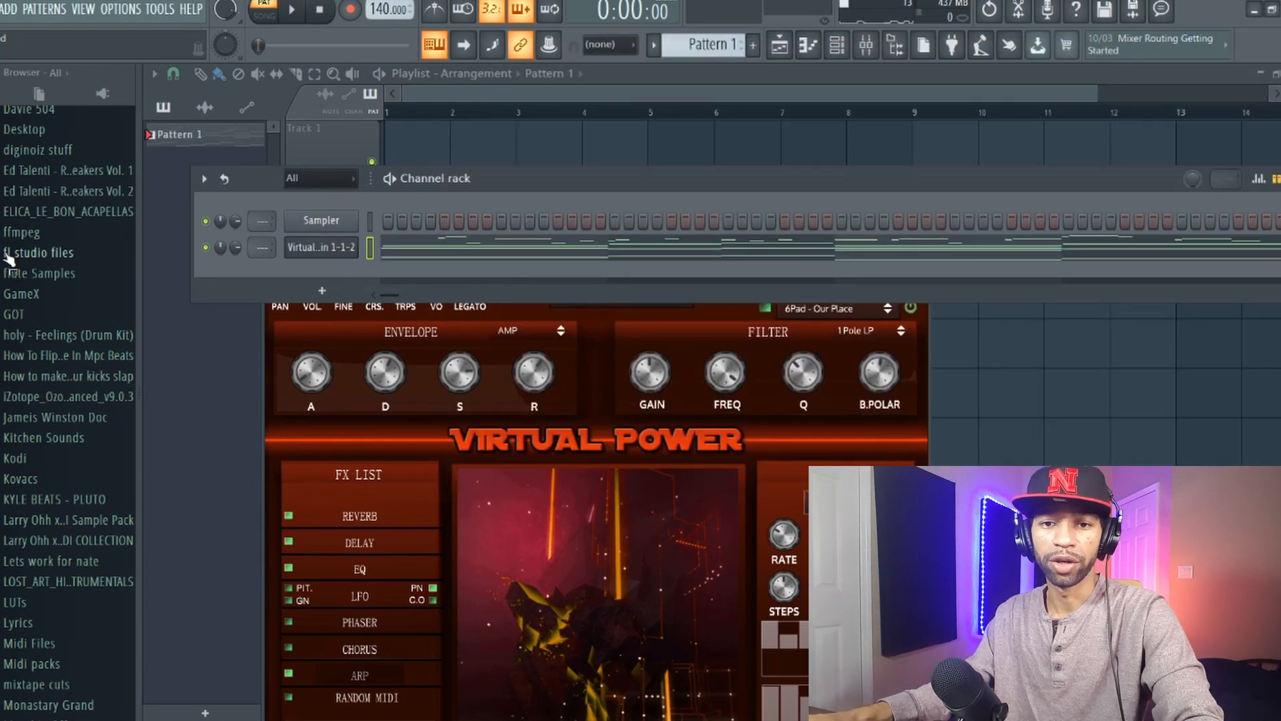
- Locate the "Break through" MIDI file inside the MidiFriend folder of Midi packs in the FL Studio browser
scroll(10, 307, down, 4)
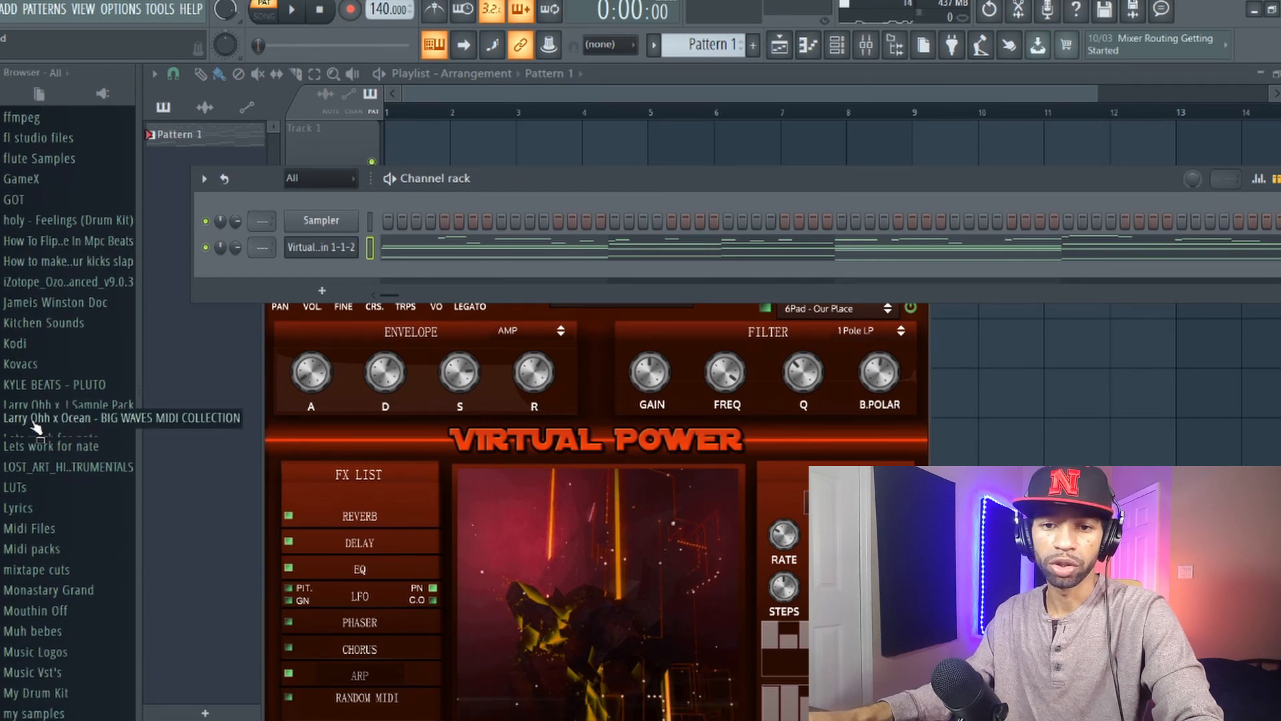
click(50, 511)
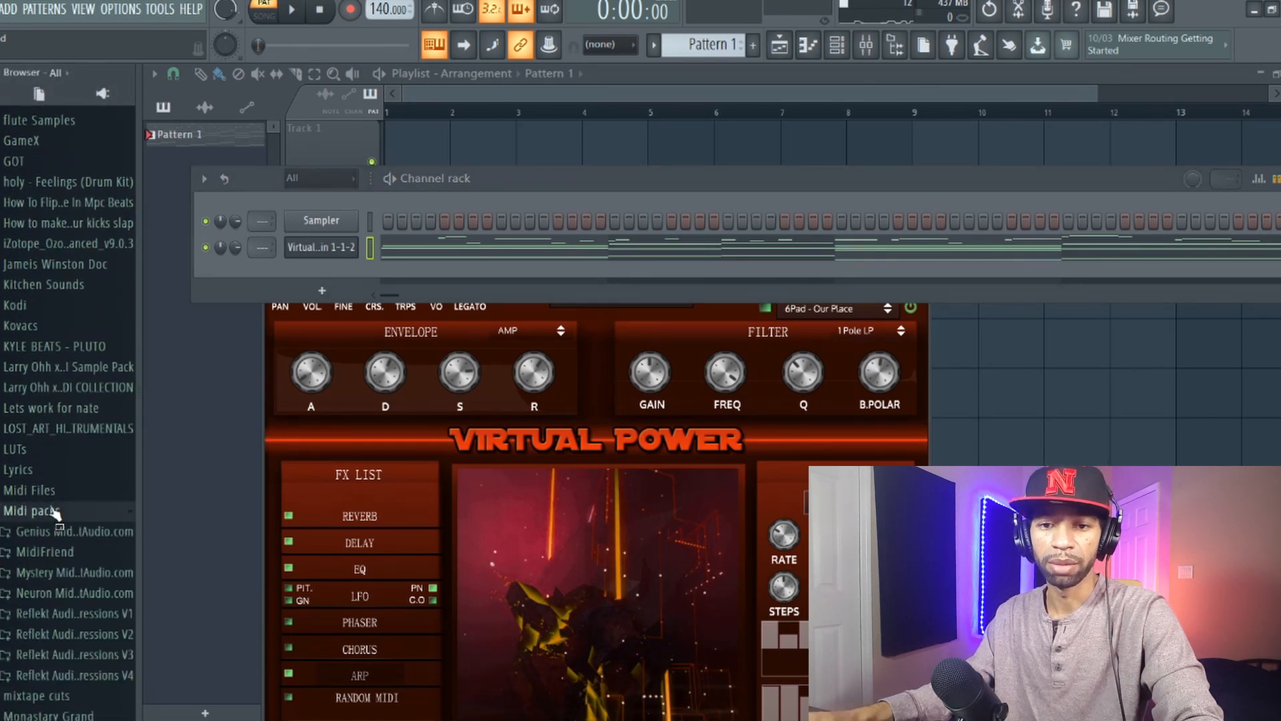
click(66, 552)
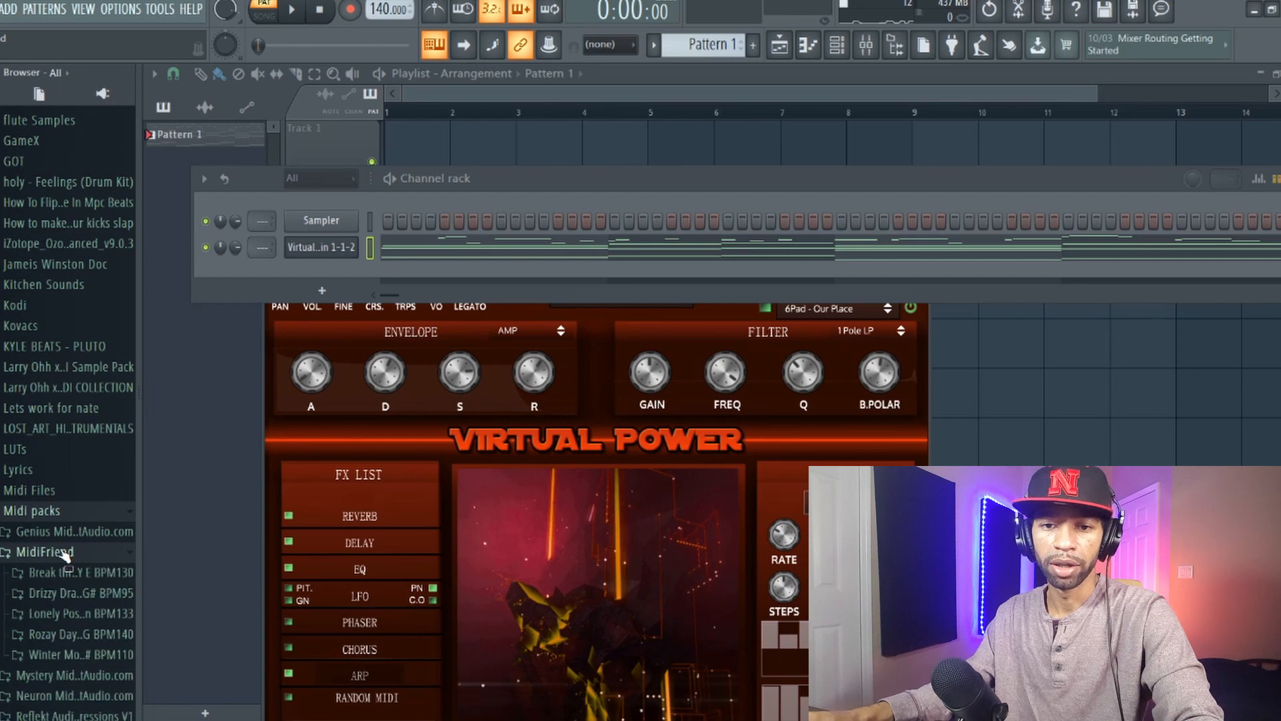
click(52, 572)
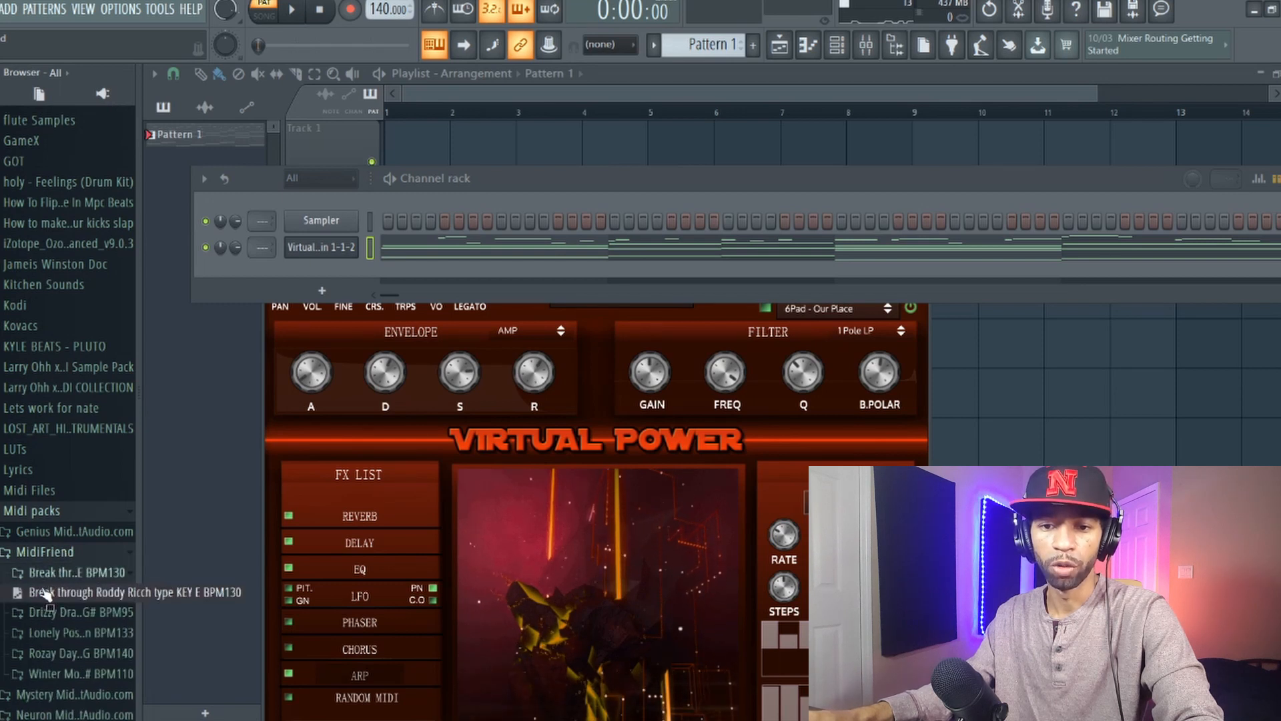
mouse_move(47, 592)
mouse_down()
mouse_move(172, 501)
mouse_move(72, 492)
mouse_move(26, 596)
mouse_up()
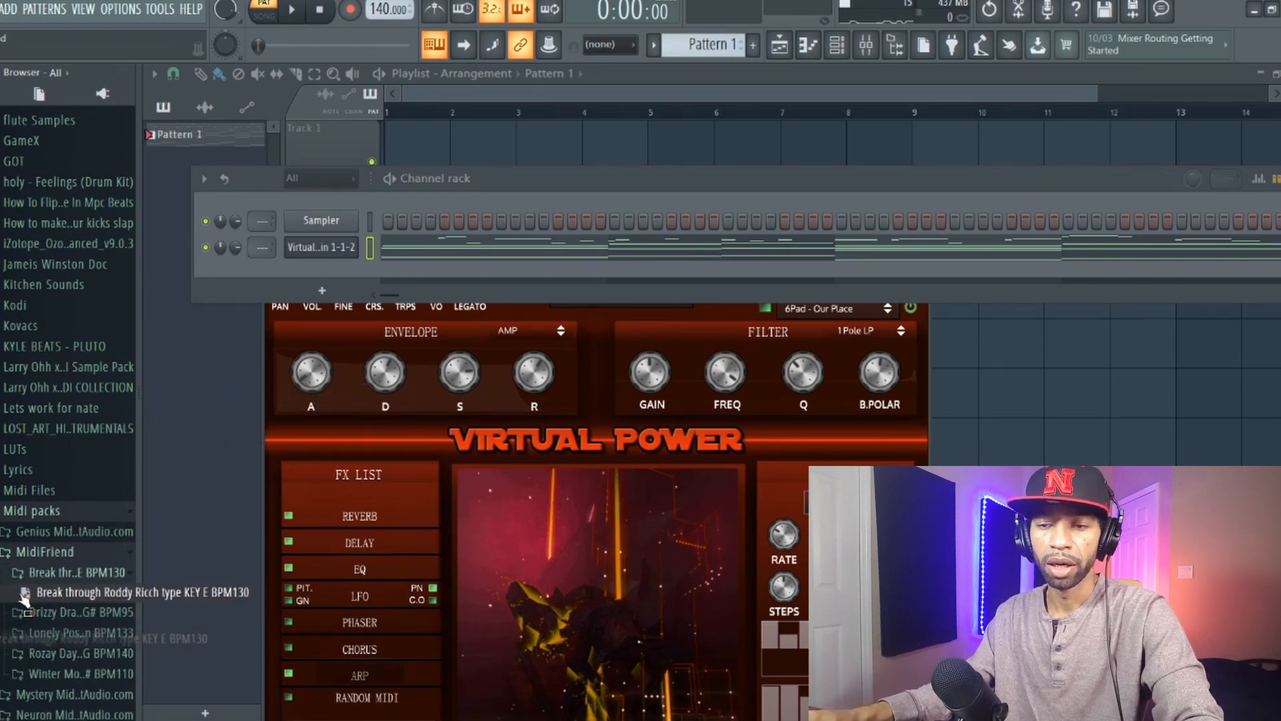
- Bring the Virtual Power Plugin window into full view and load the "Big Guy" preset from the Trap, Rnb, Chill Keys
click(571, 309)
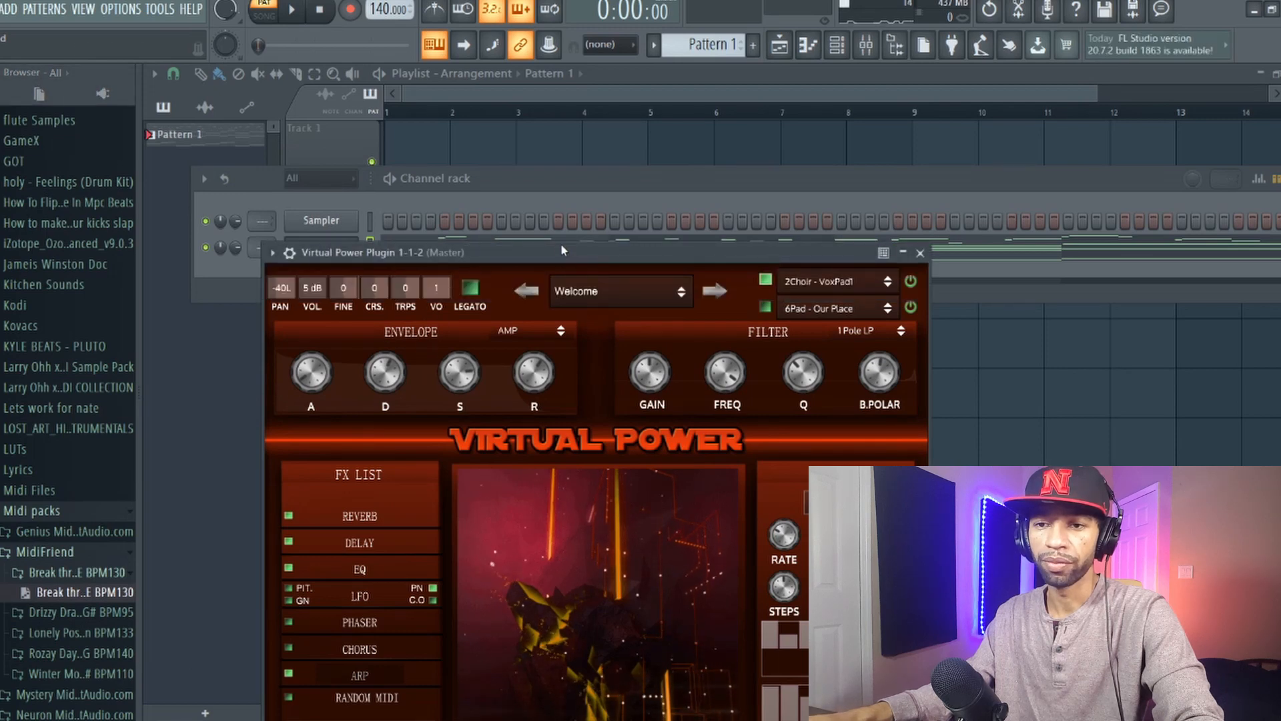
drag(561, 251, 570, 160)
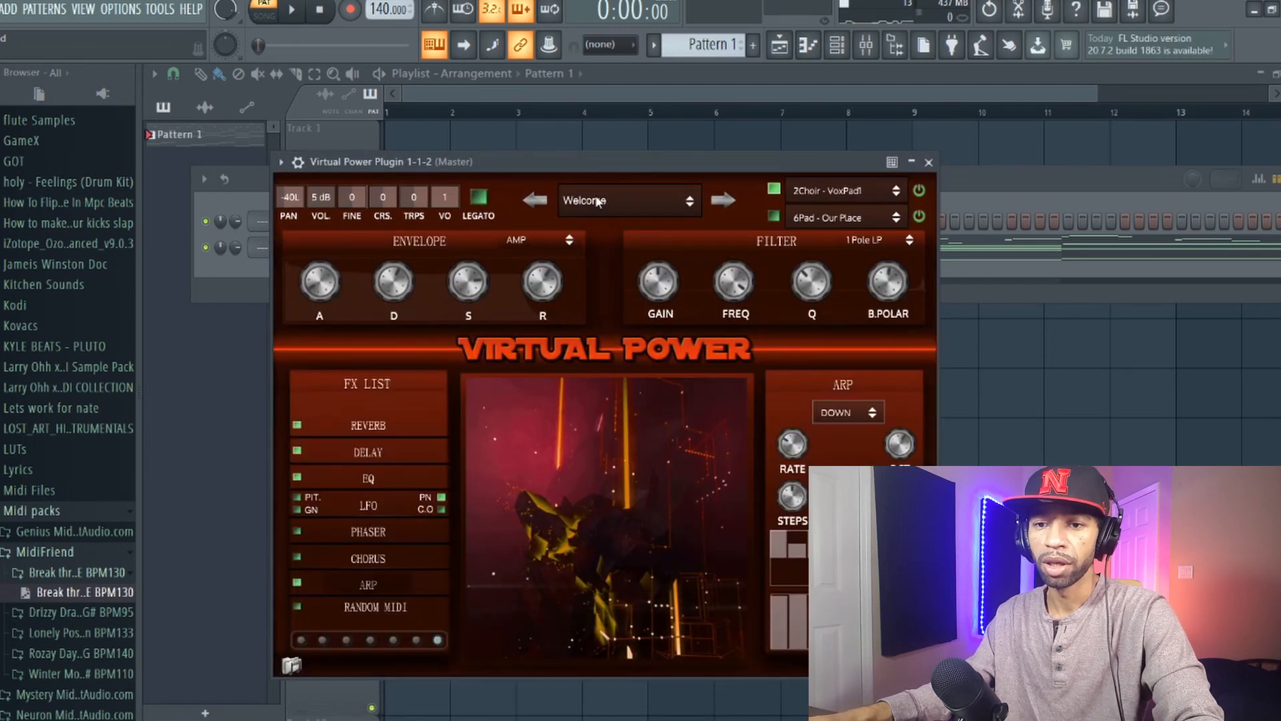
click(599, 202)
click(435, 454)
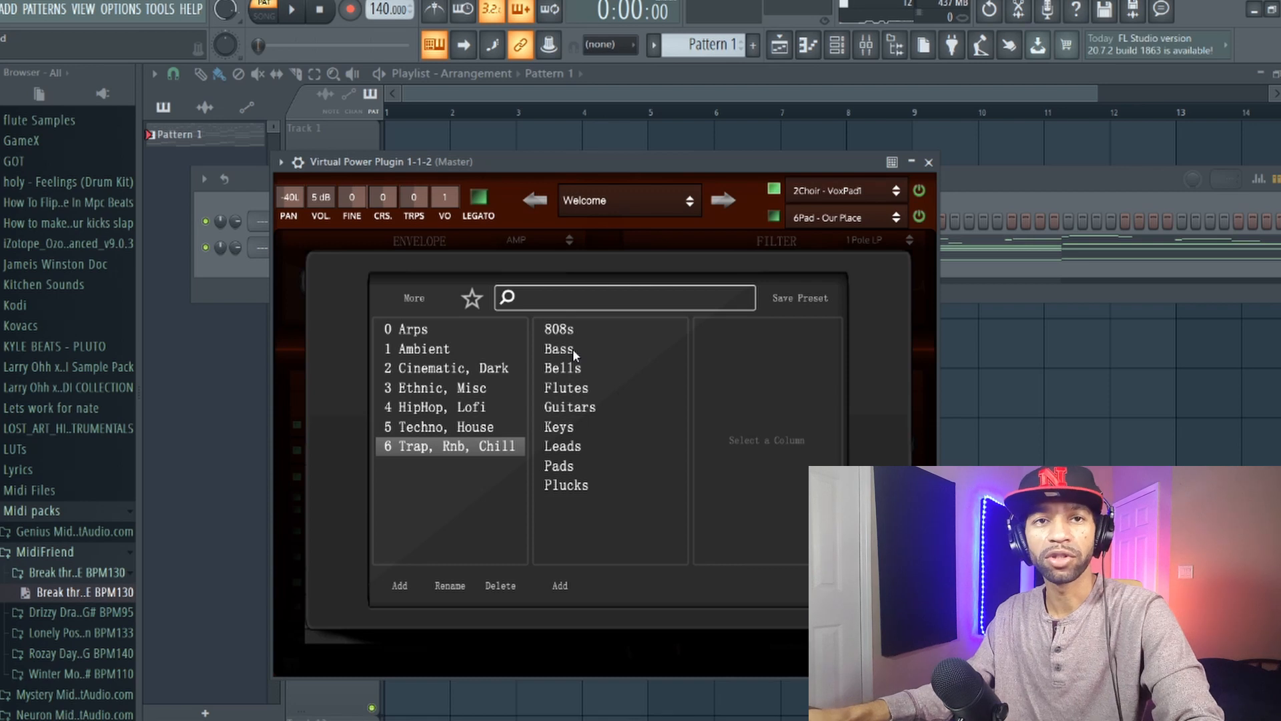
click(571, 435)
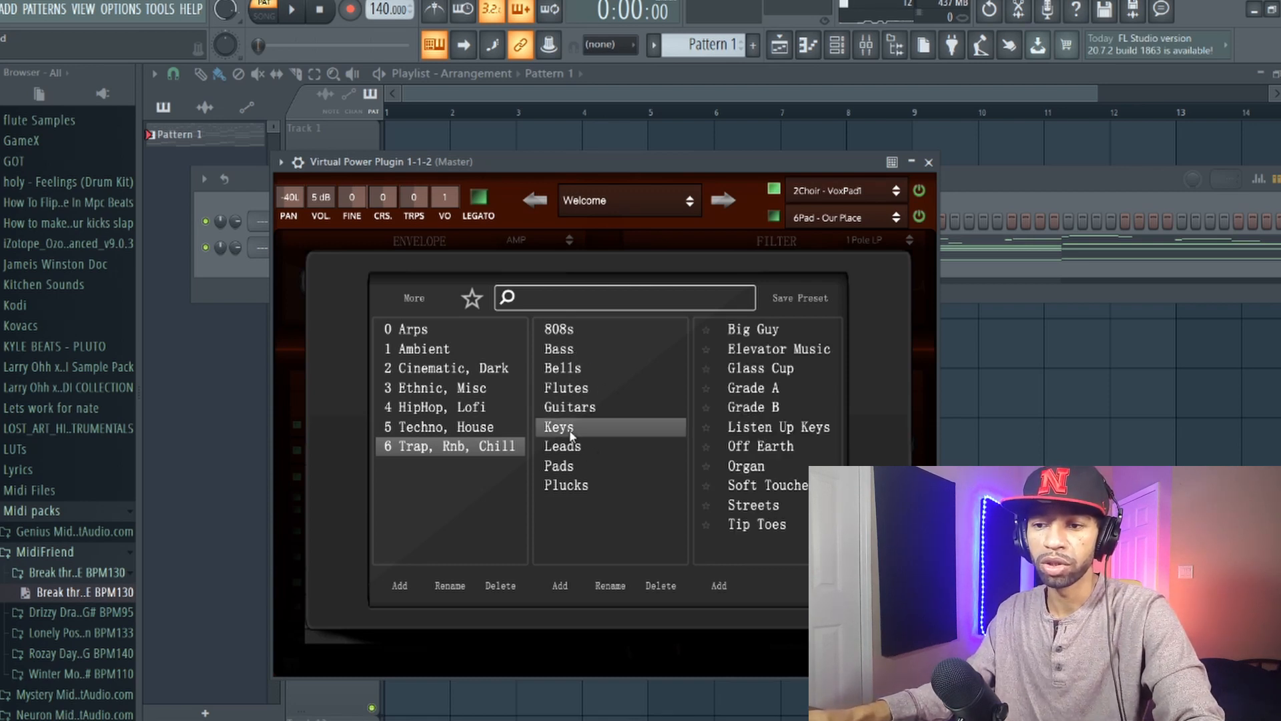
click(753, 328)
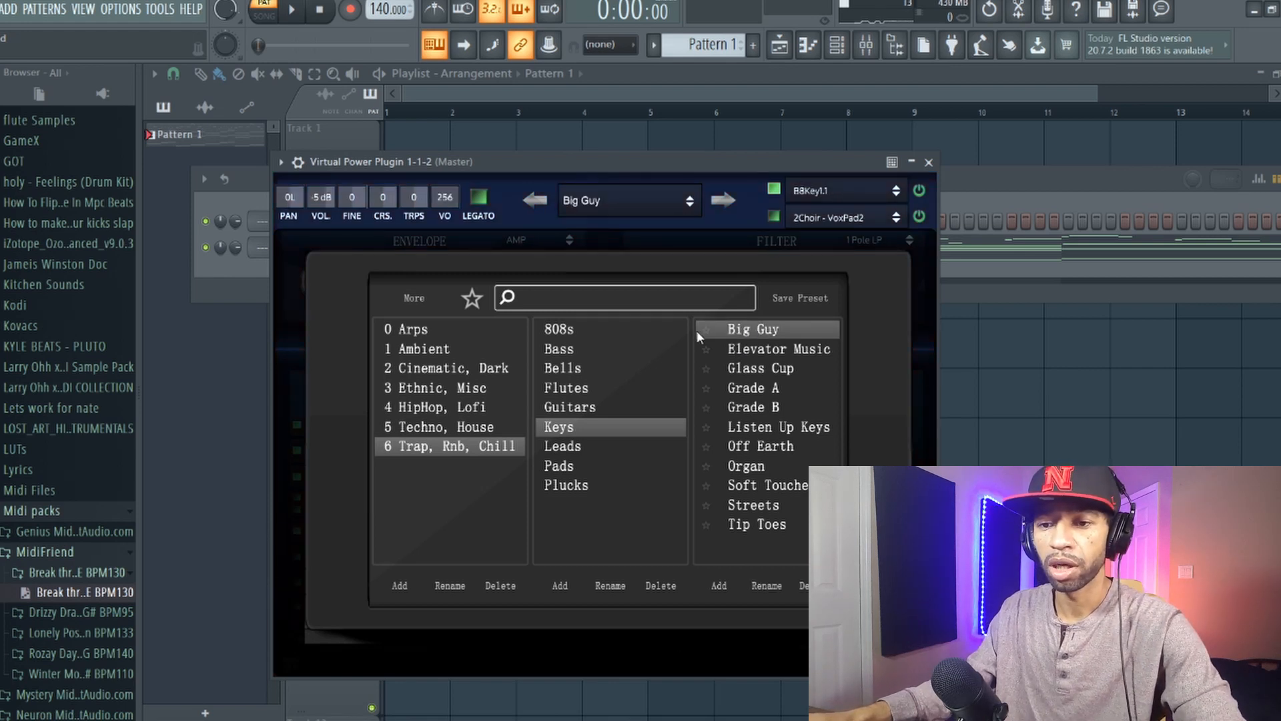
- Play the pattern, switch the instrument to the "Elevator Music" preset while listening, and stop playback
key(space)
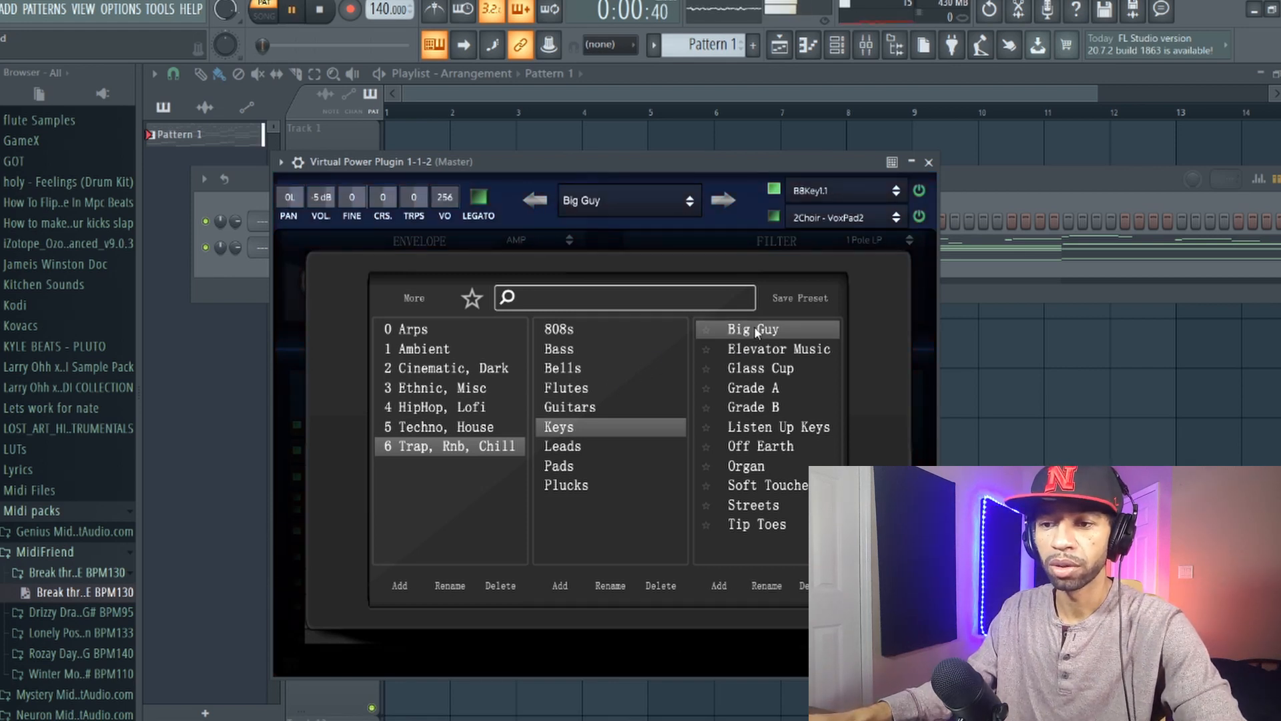
click(761, 350)
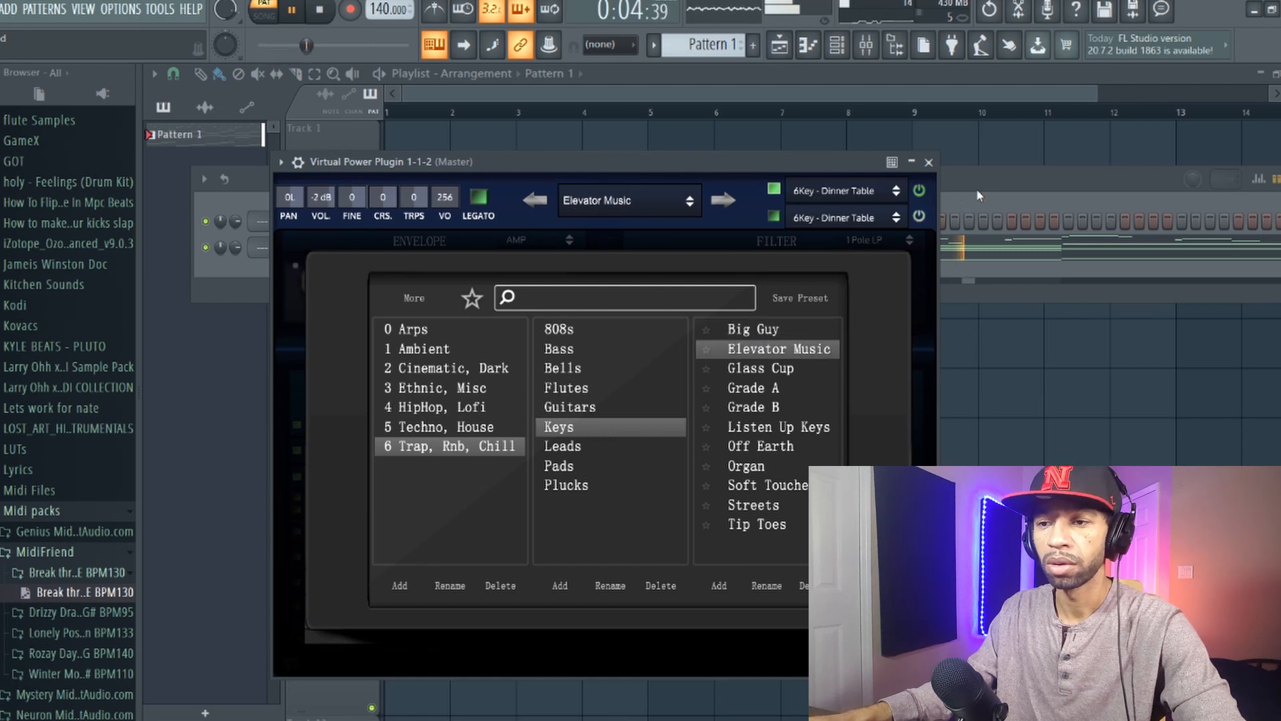
click(243, 259)
key(space)
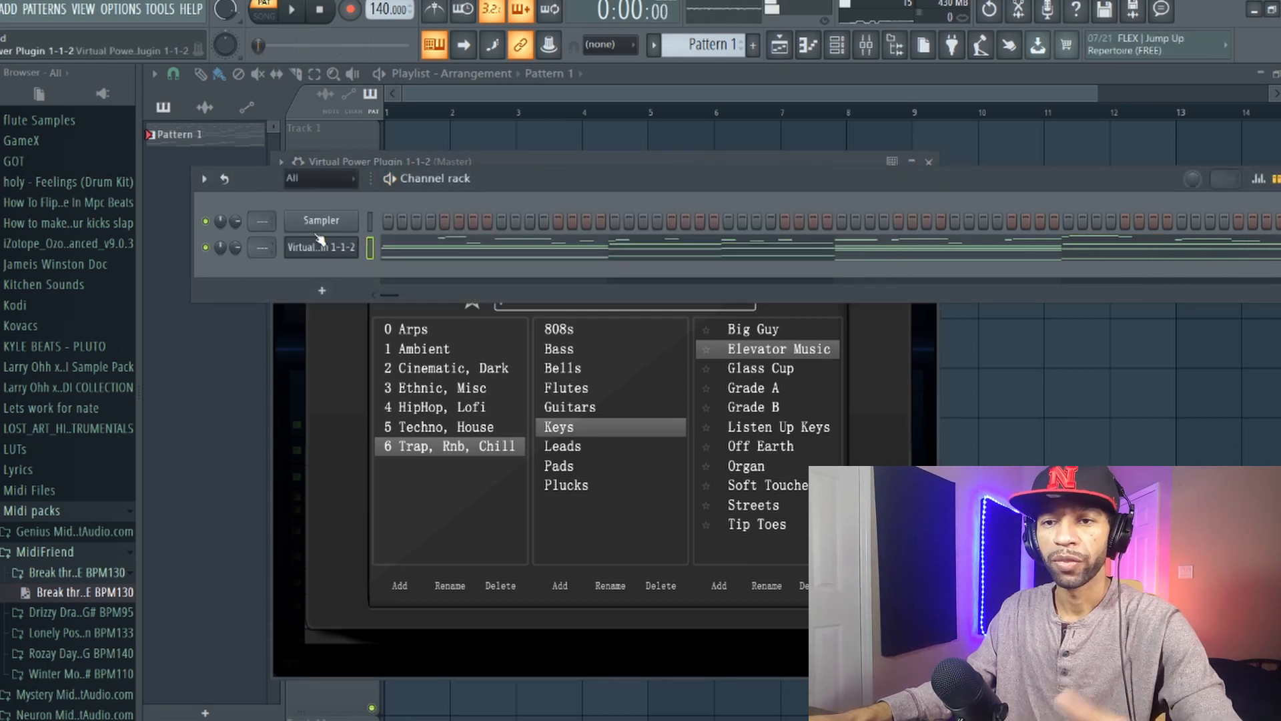
- Open the Virtual Power Plugin channel's piano roll to examine the imported notes
click(424, 251)
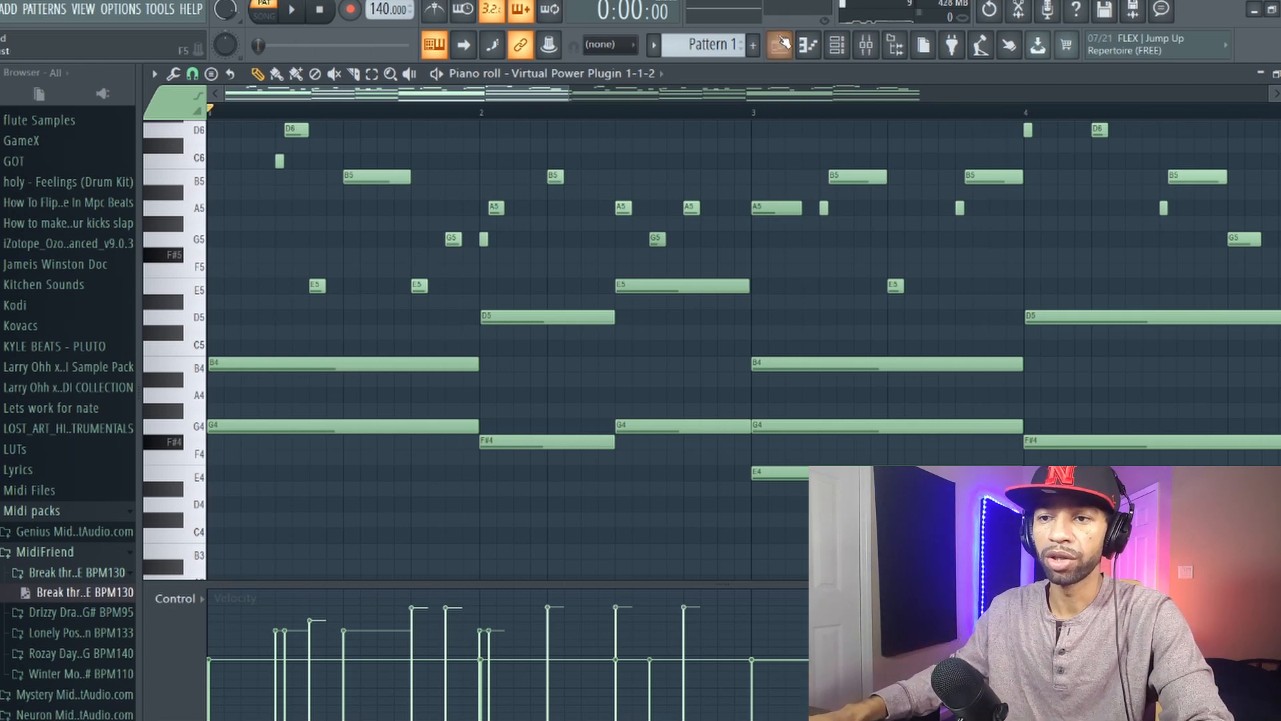
click(808, 52)
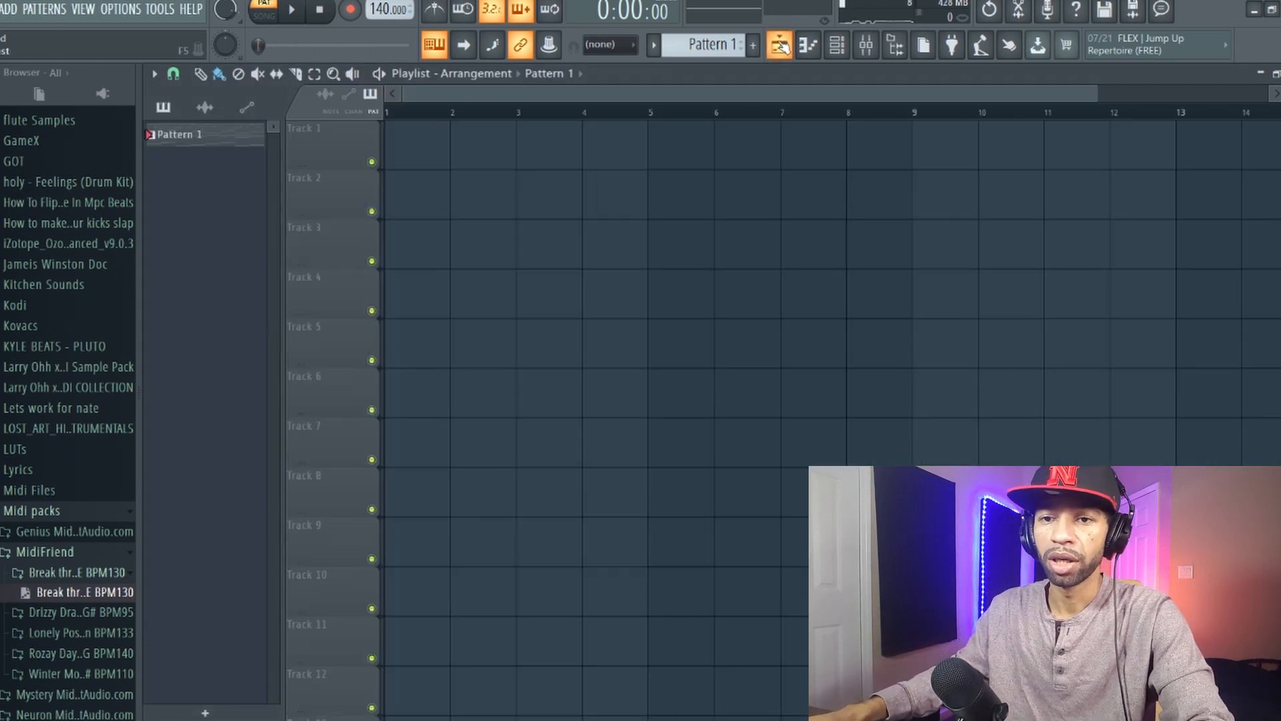
click(837, 45)
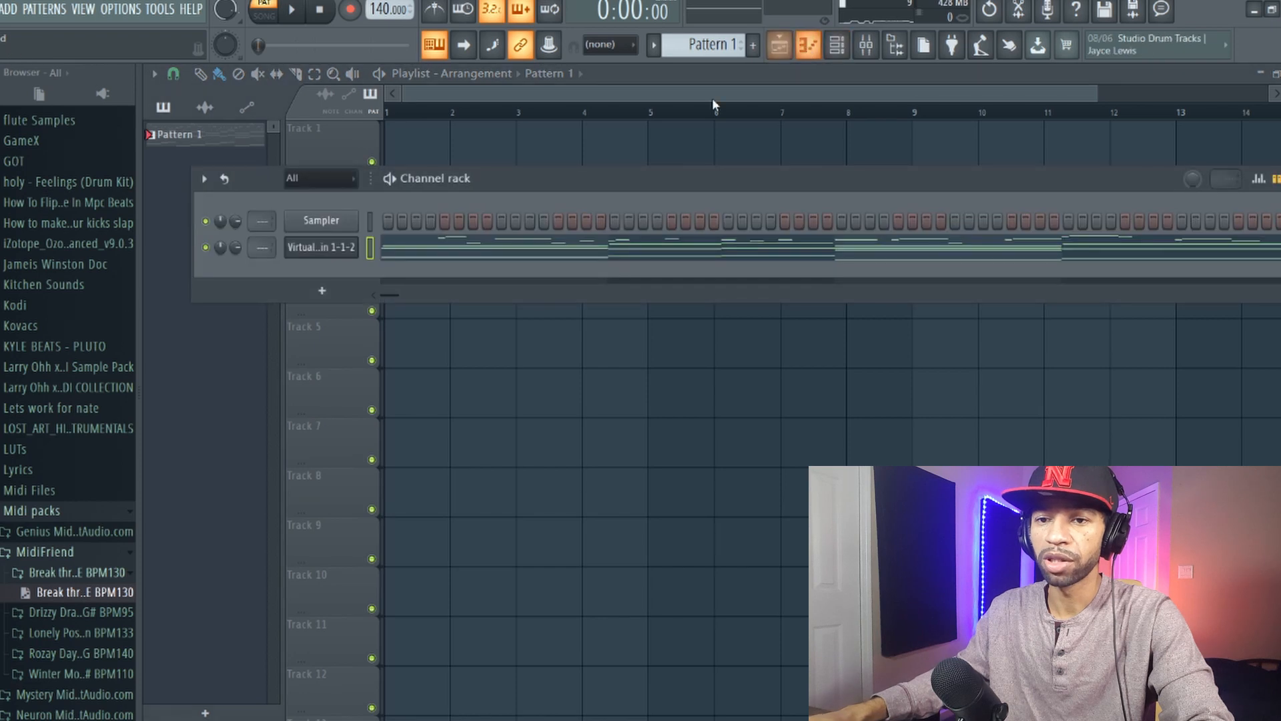
click(505, 255)
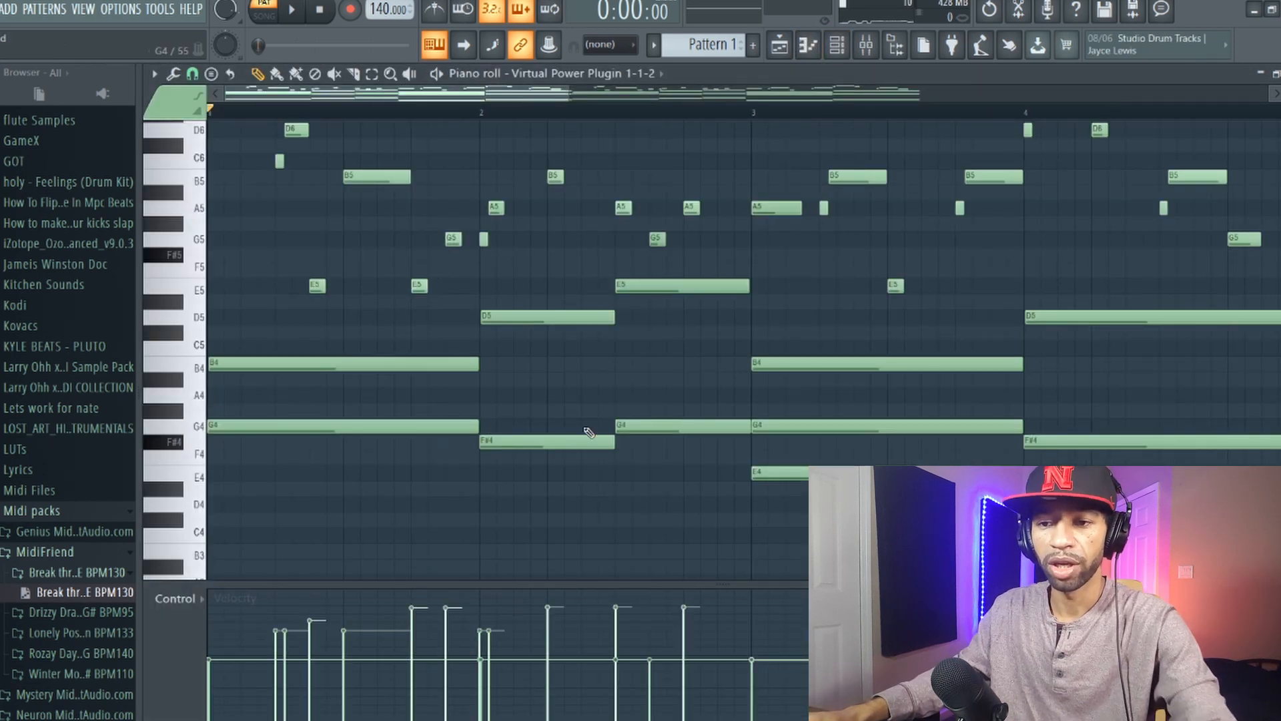
- Add a C6 note to the Virtual Power Plugin melody in bar 8, just before the final B5 note
drag(356, 99, 825, 193)
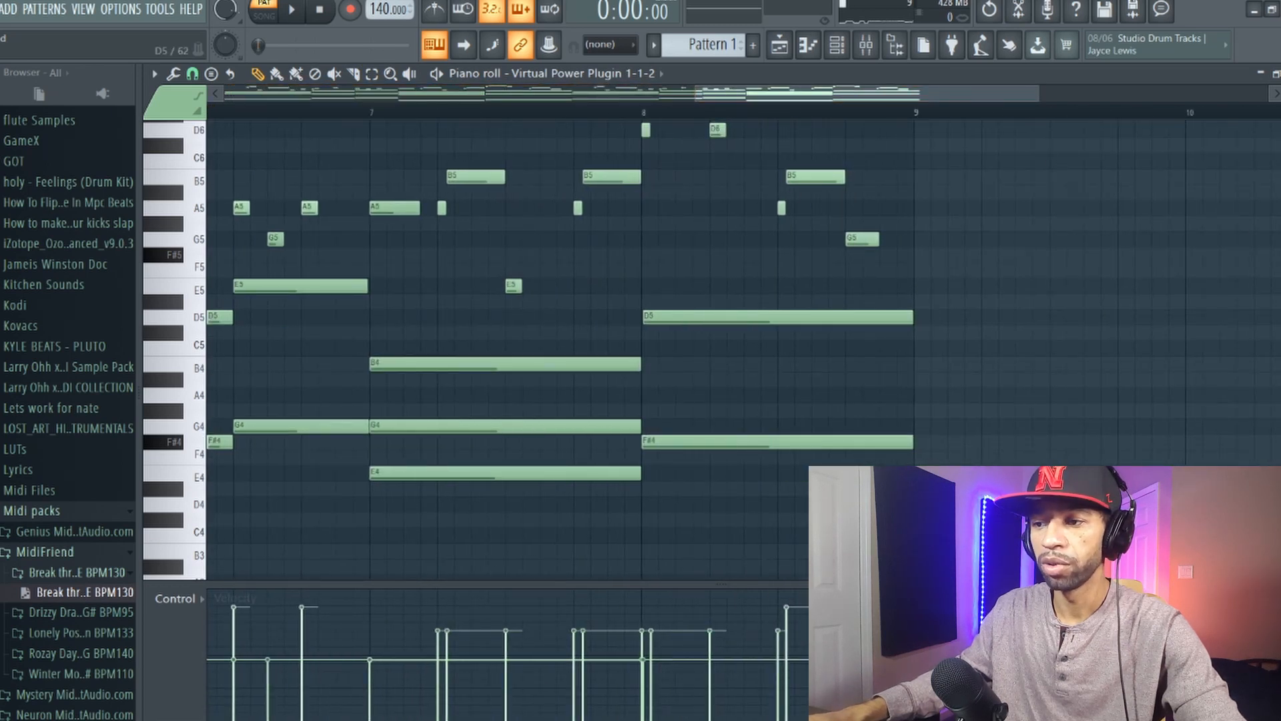
scroll(507, 334, up, 4)
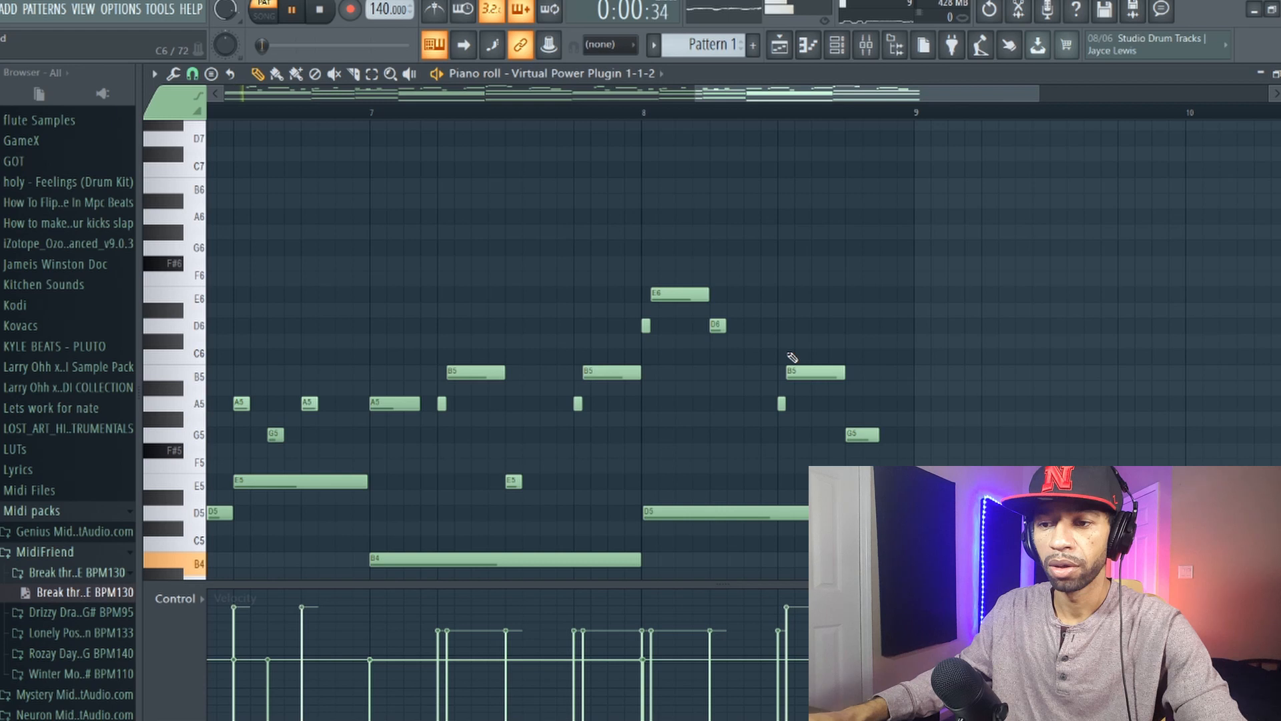
click(743, 341)
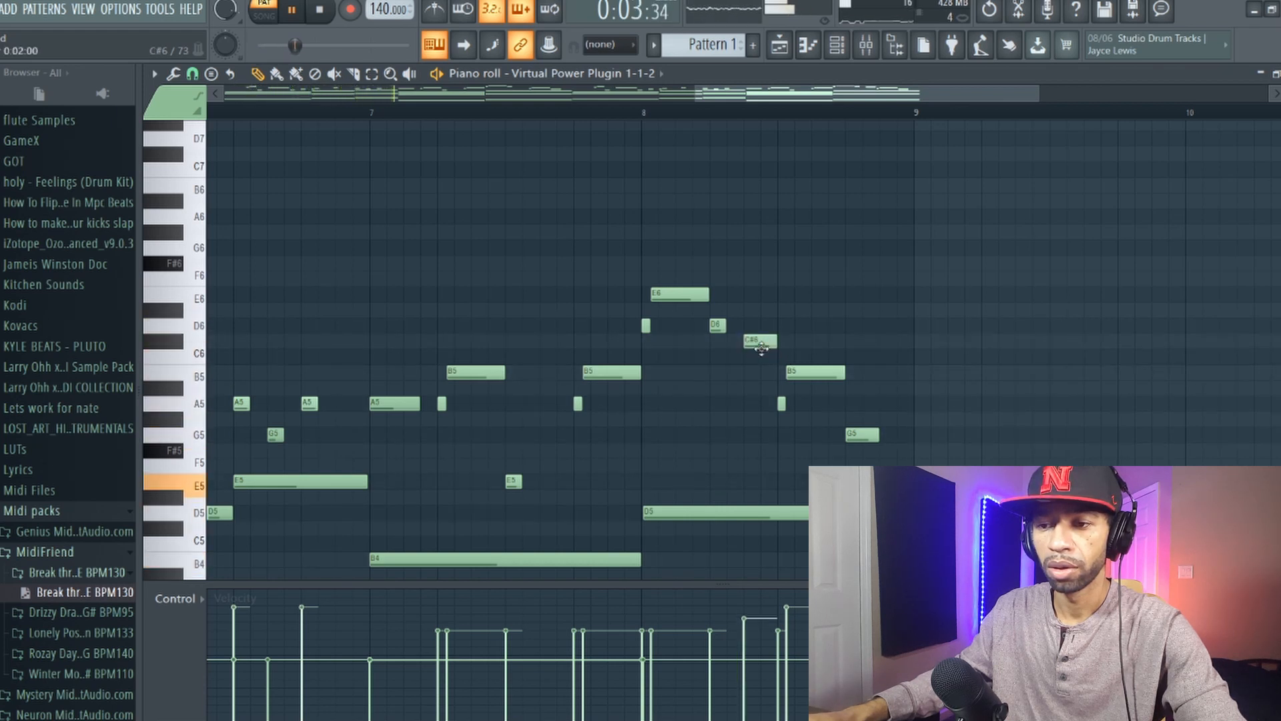
drag(760, 341, 761, 357)
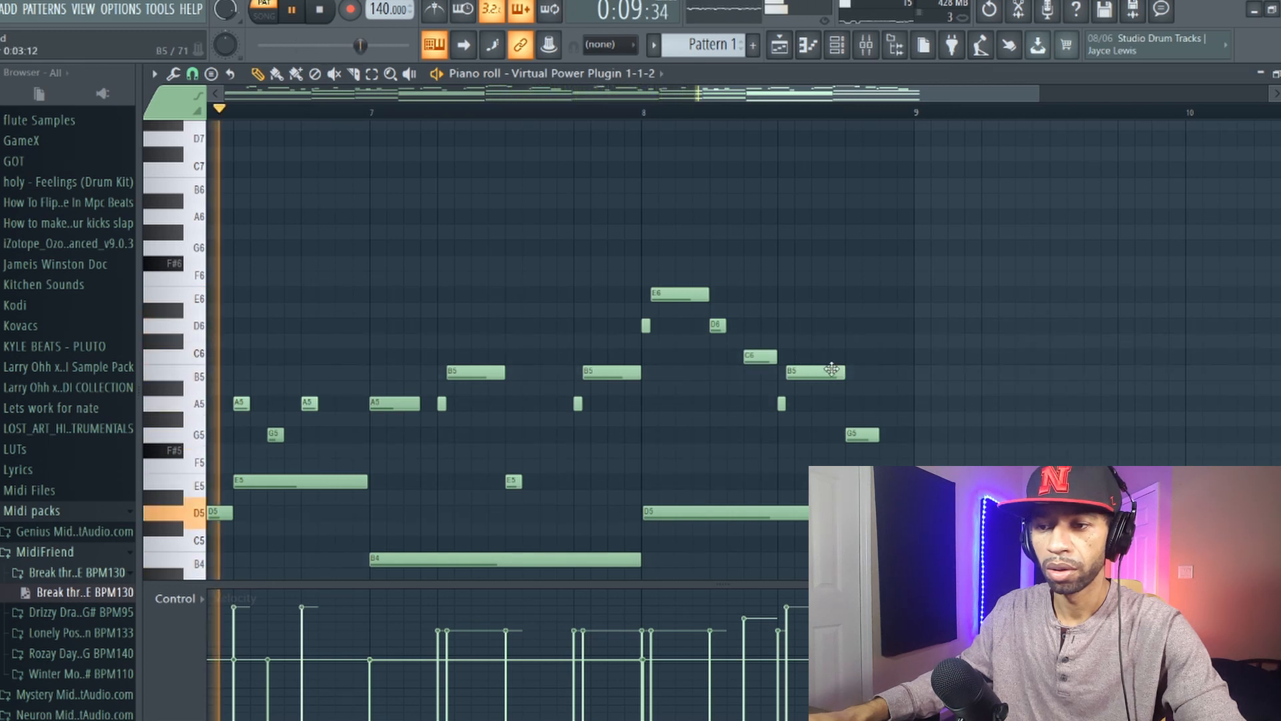
- Shorten the last B5 note in bar 8, add A5 notes on either side of the final G5, and stop playback
drag(843, 377, 819, 377)
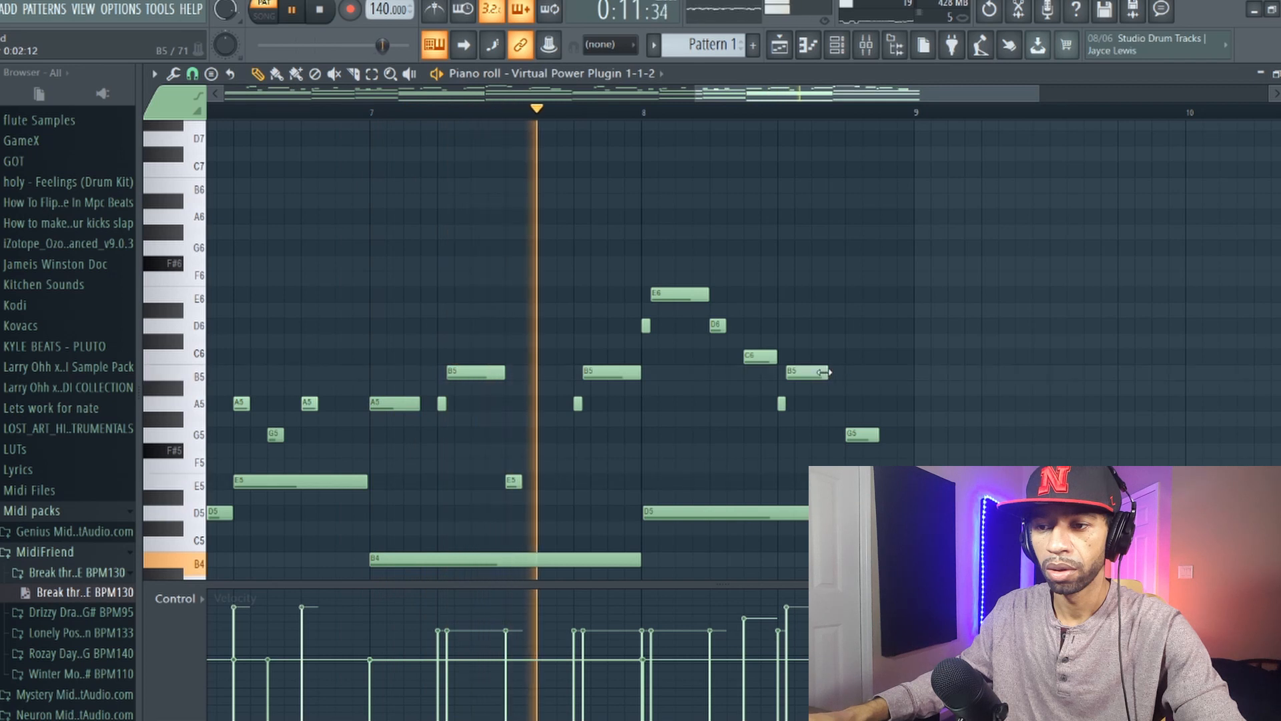
click(818, 403)
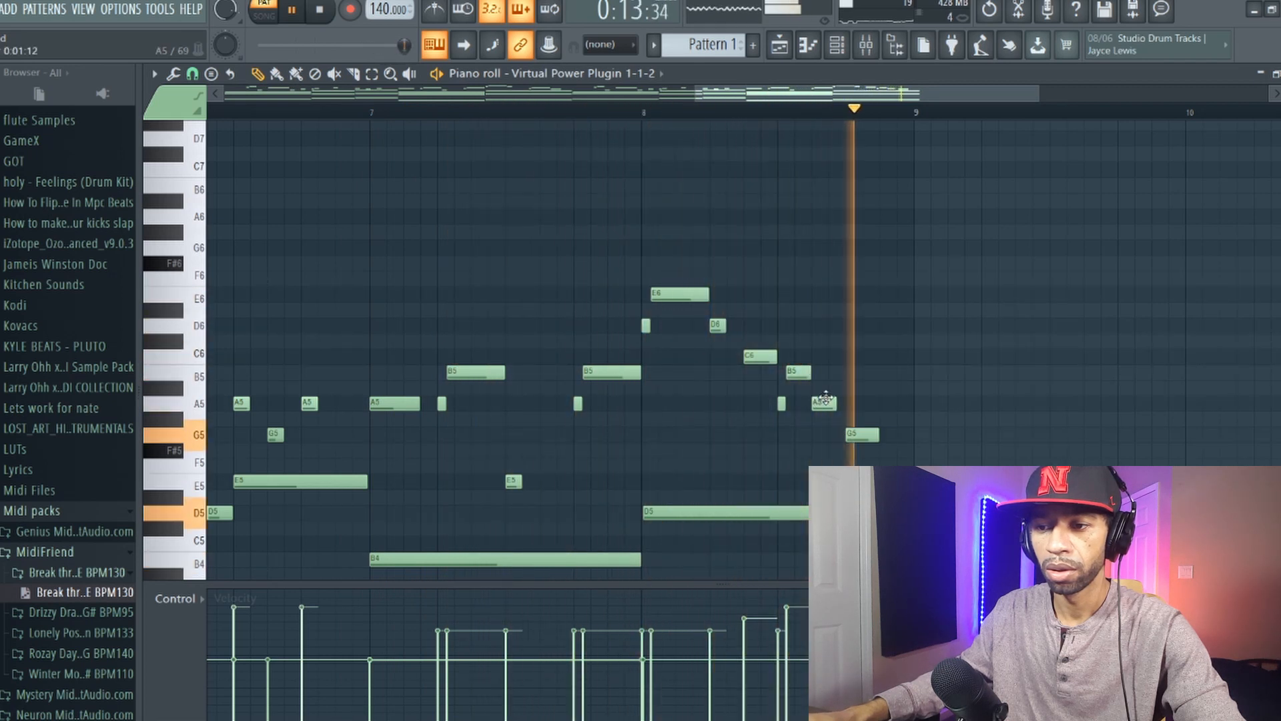
click(884, 403)
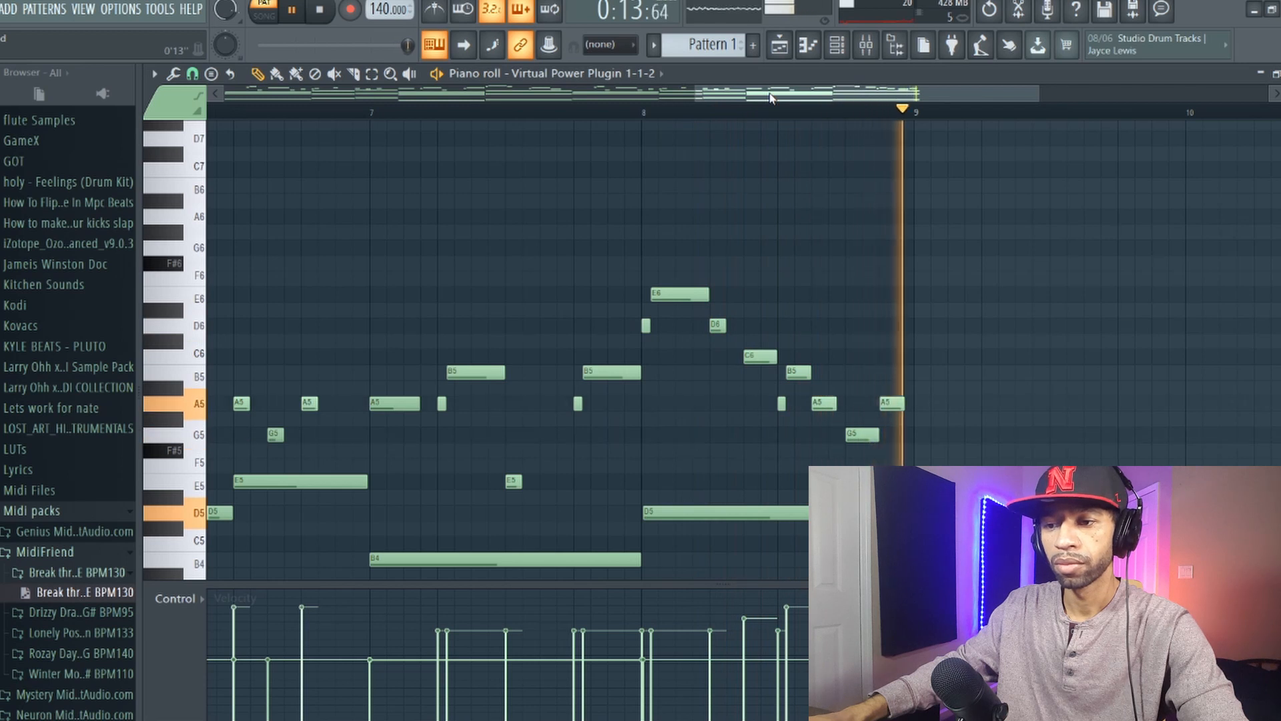
key(space)
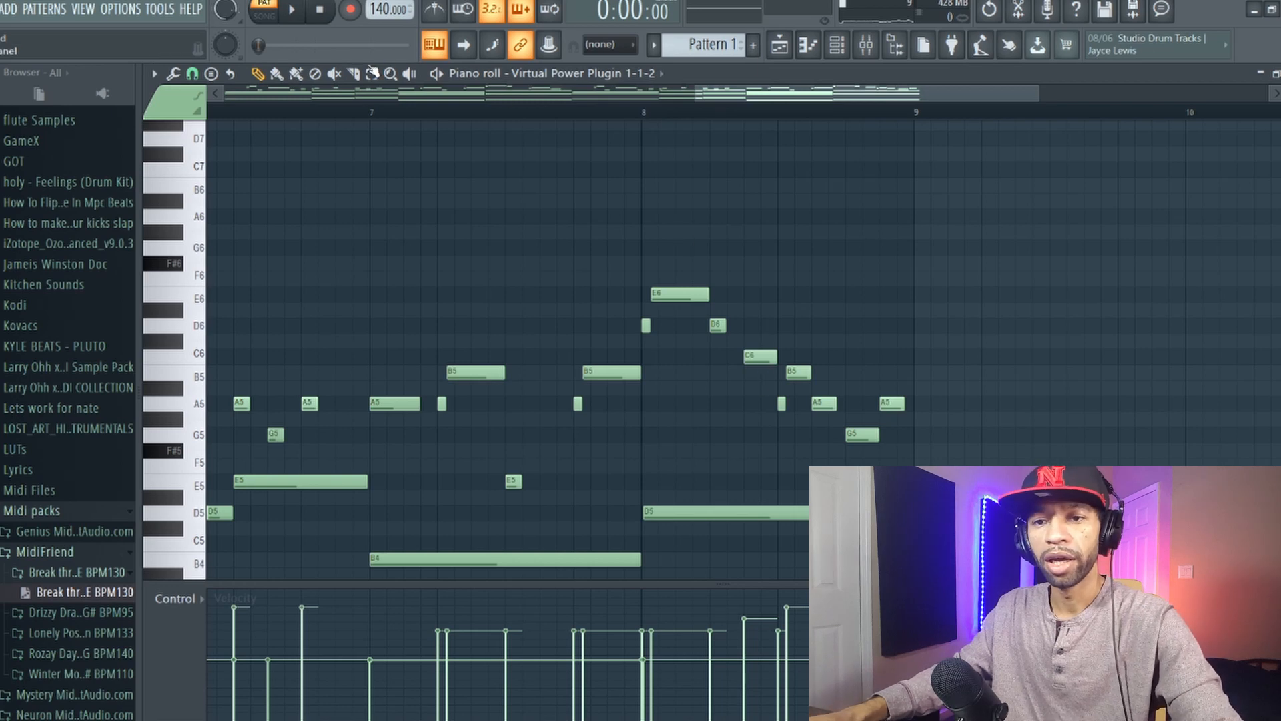
- Add a Classic.GTr Lite instrument channel and copy the Virtual Power Plugin channel's notes into it
click(5, 10)
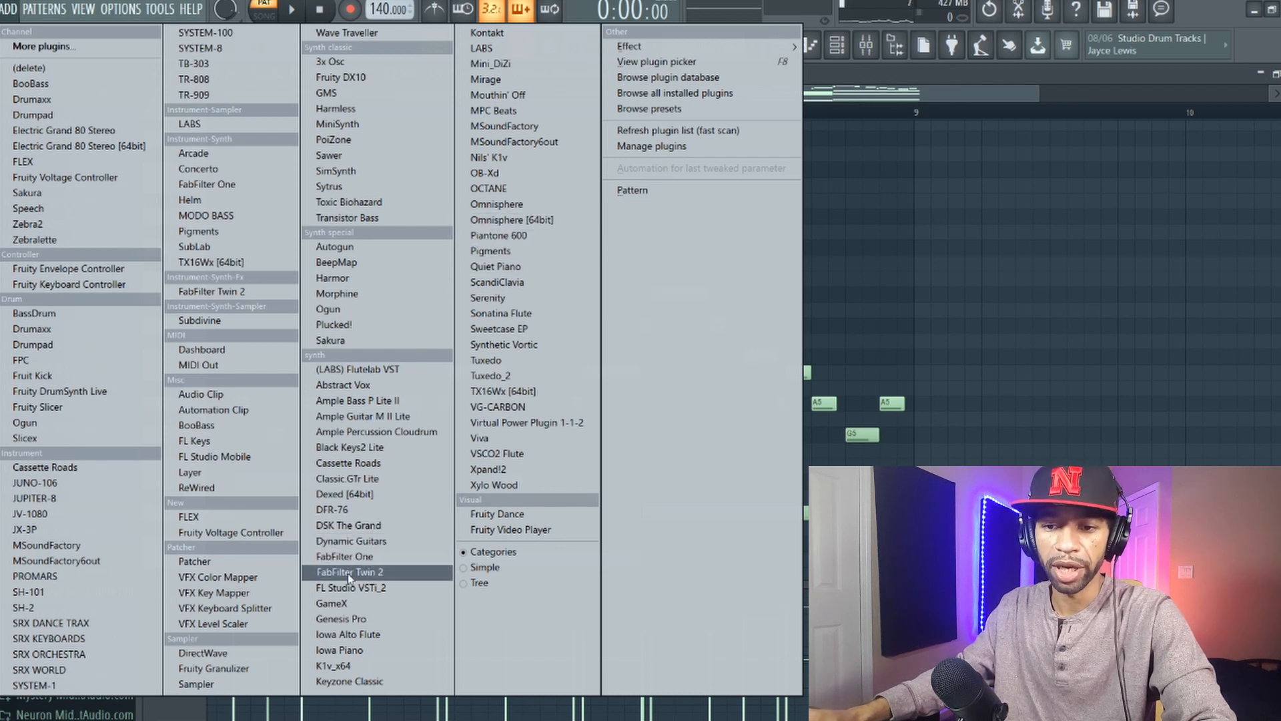
click(372, 478)
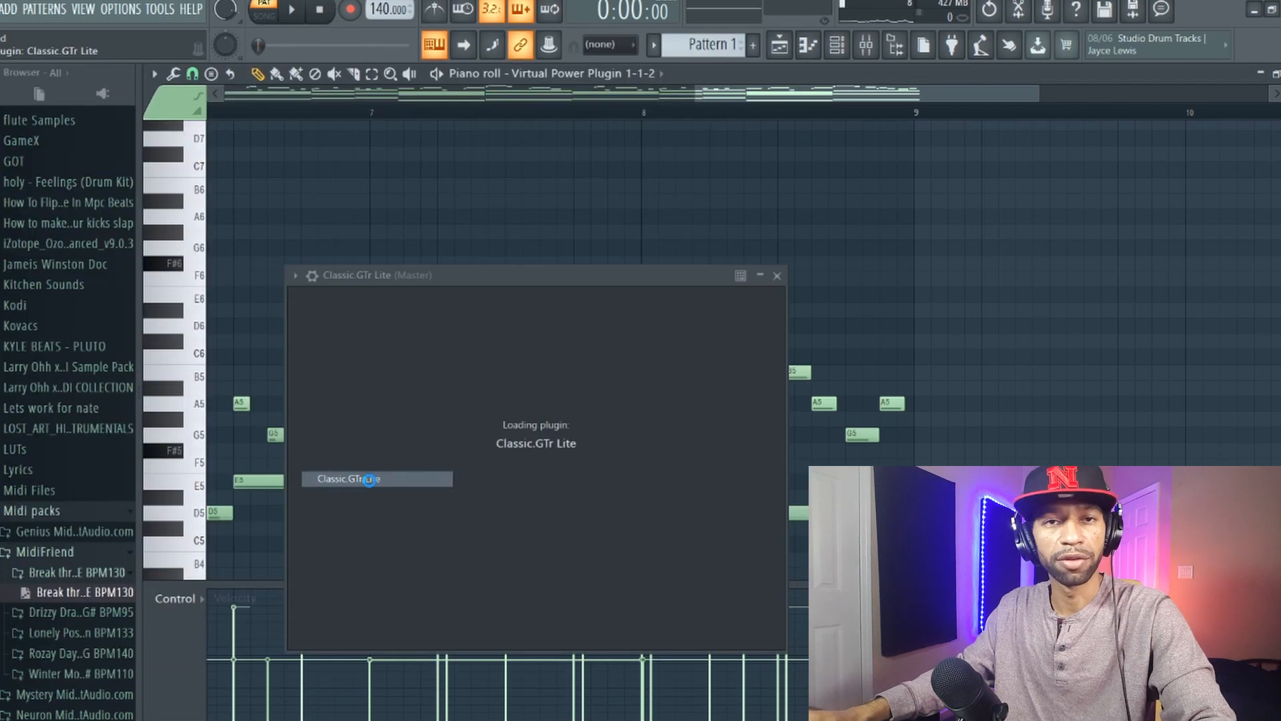
click(828, 44)
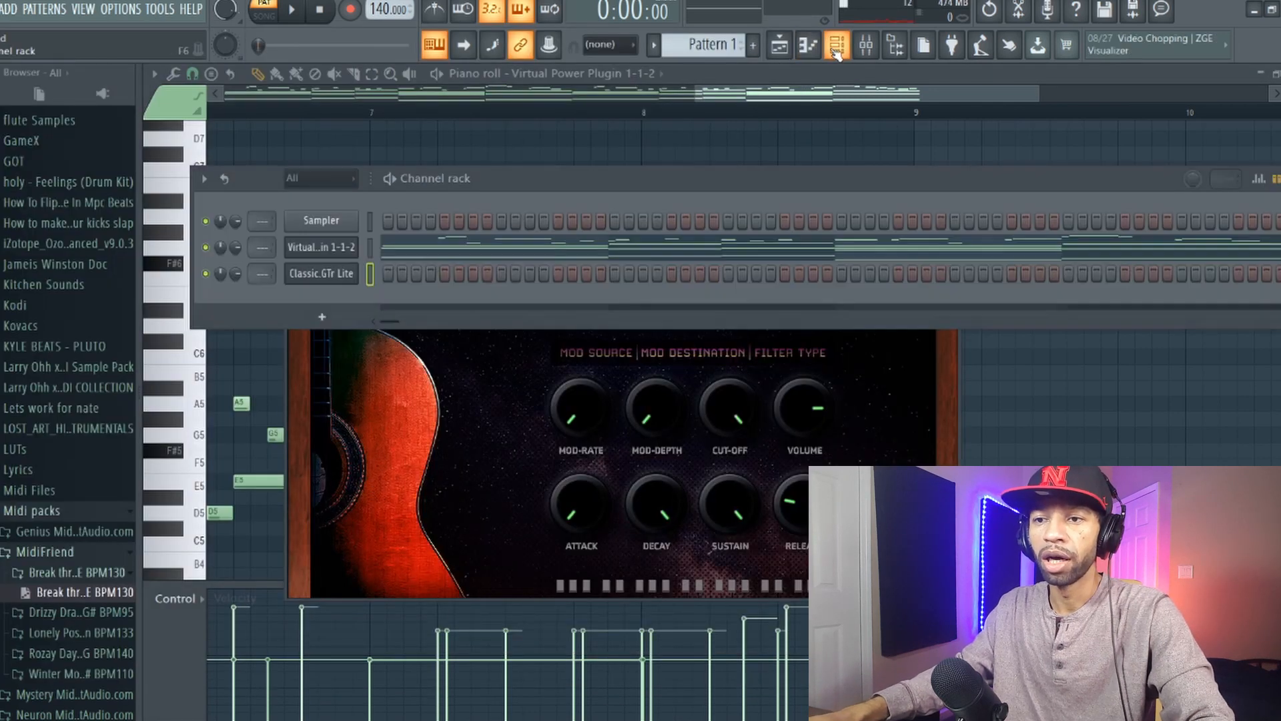
right_click(329, 249)
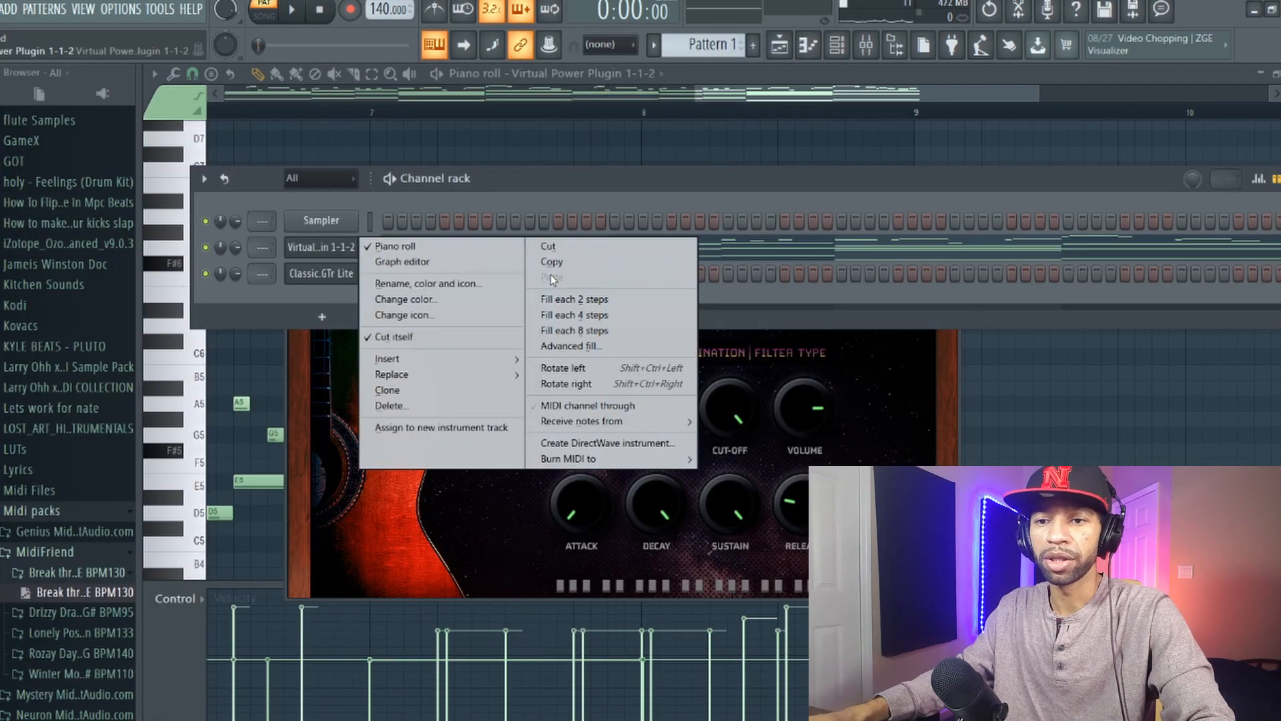
click(558, 264)
right_click(331, 273)
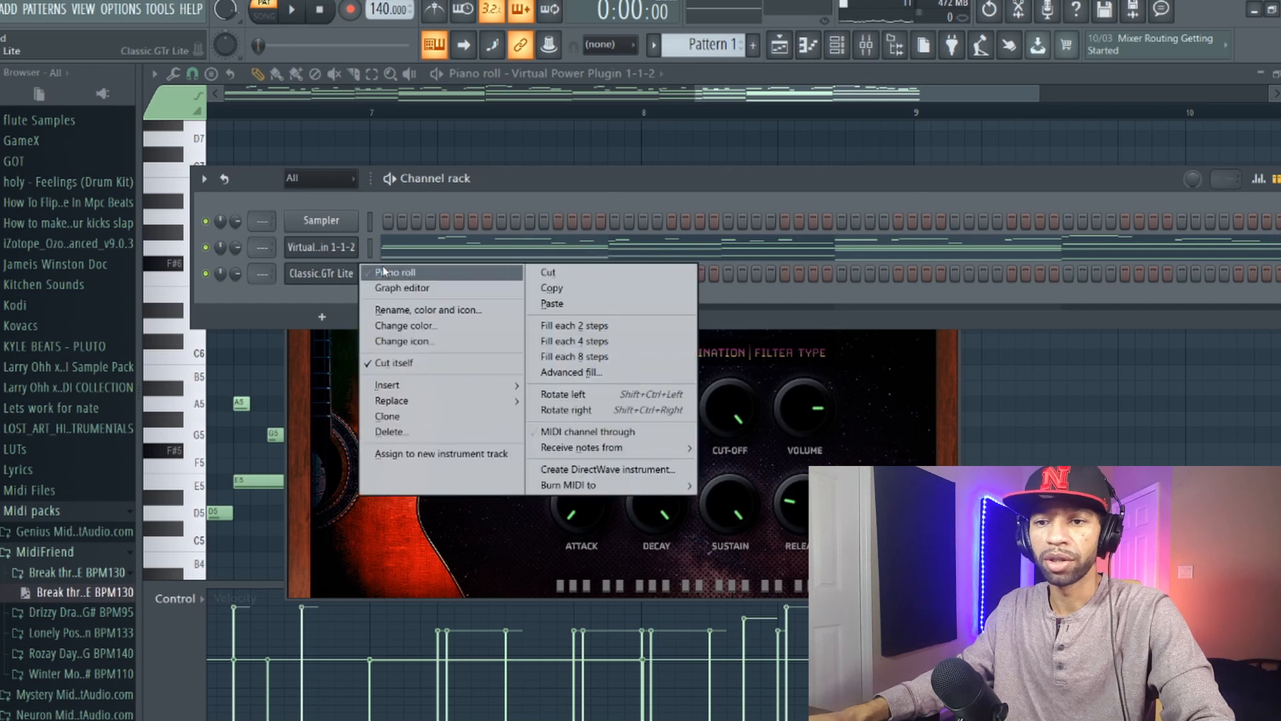
click(561, 302)
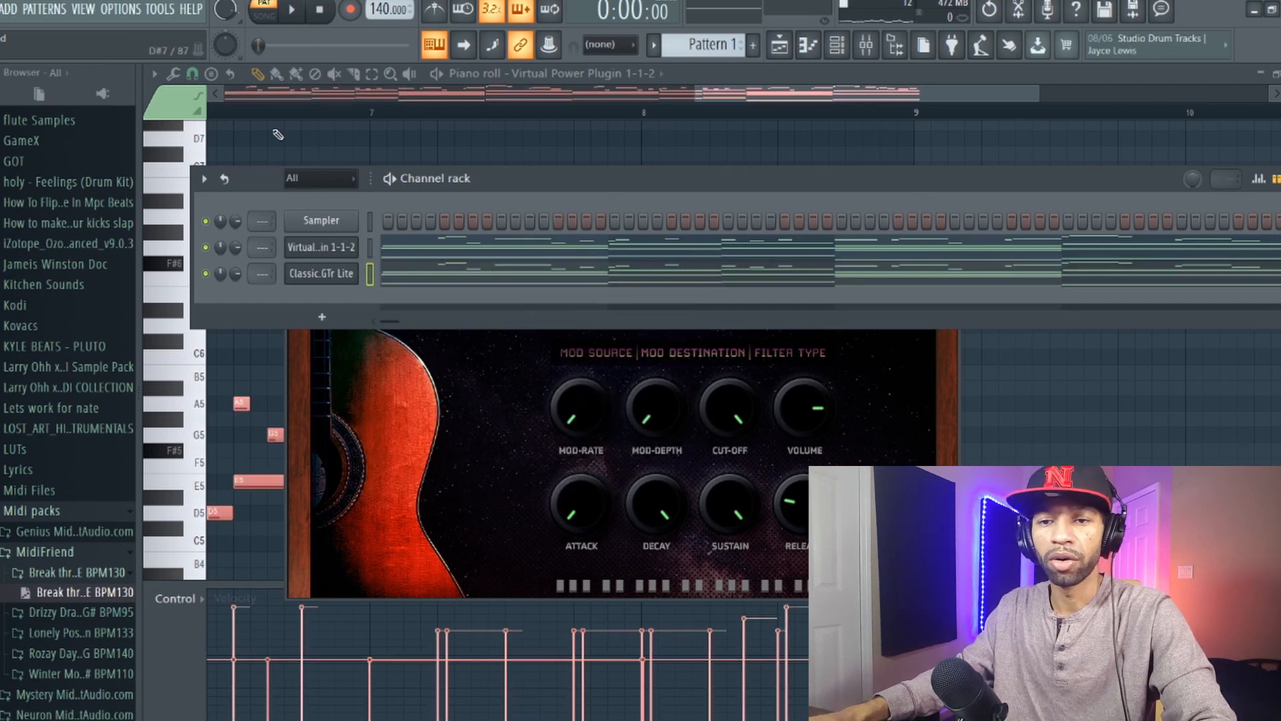
- Play the pattern while auditioning the Igal and Azathoth presets in Classic.GTr Lite, choose Adus, and stop playback
key(space)
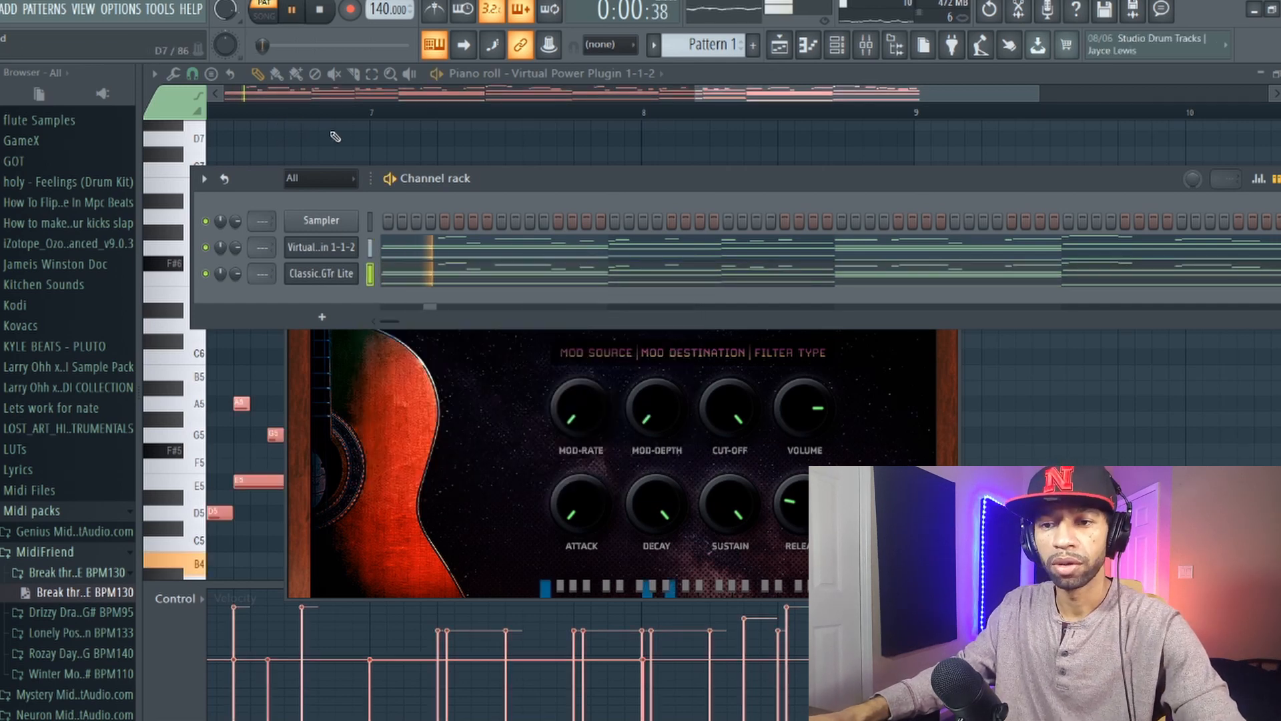
click(520, 427)
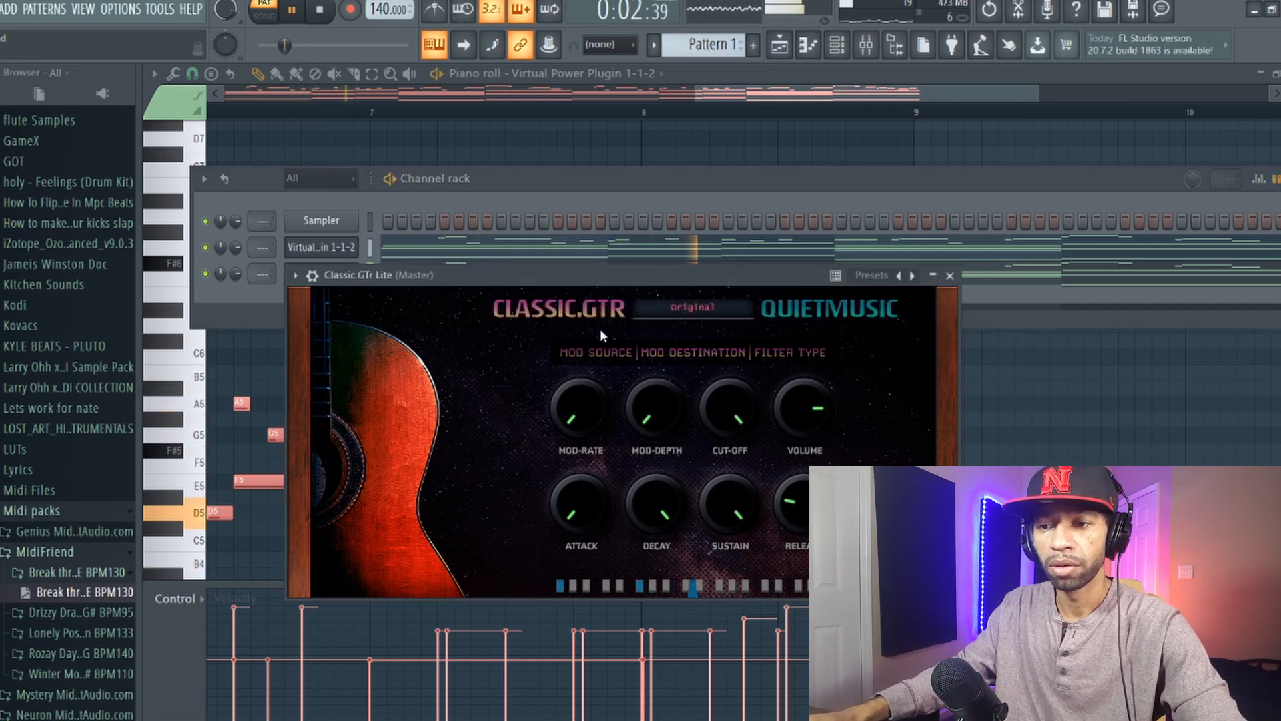
click(705, 310)
click(654, 370)
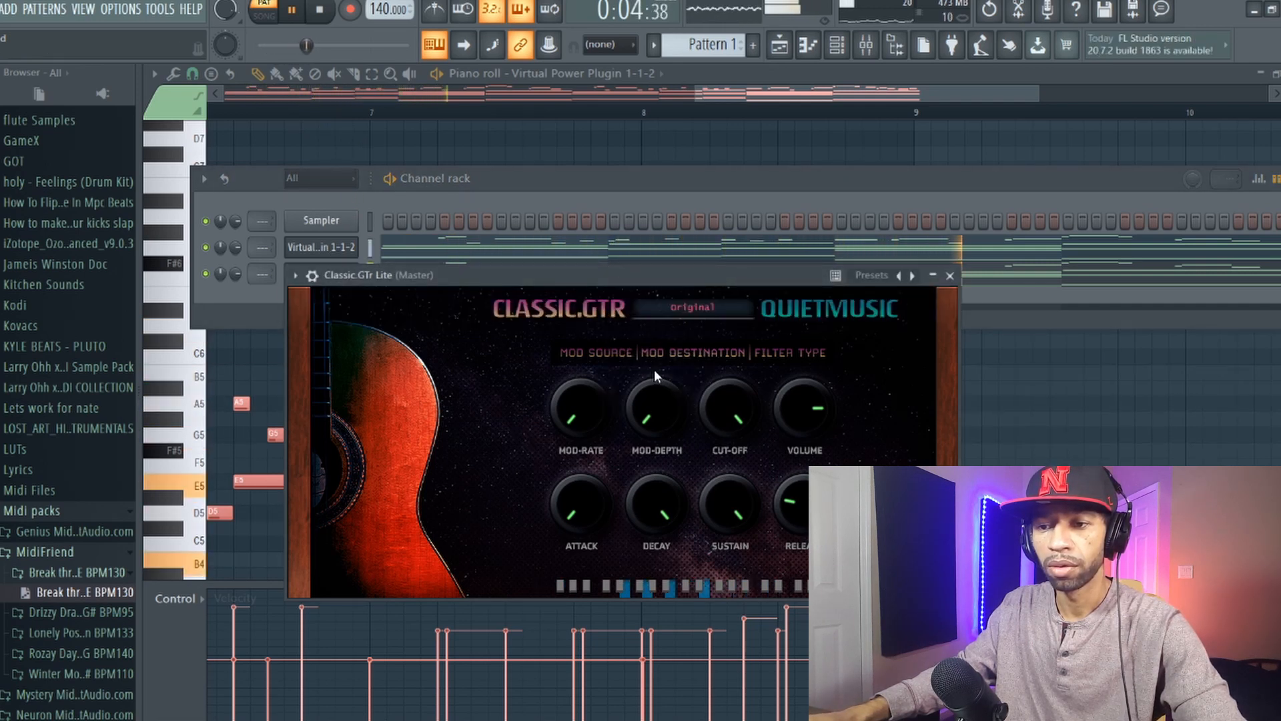
click(687, 309)
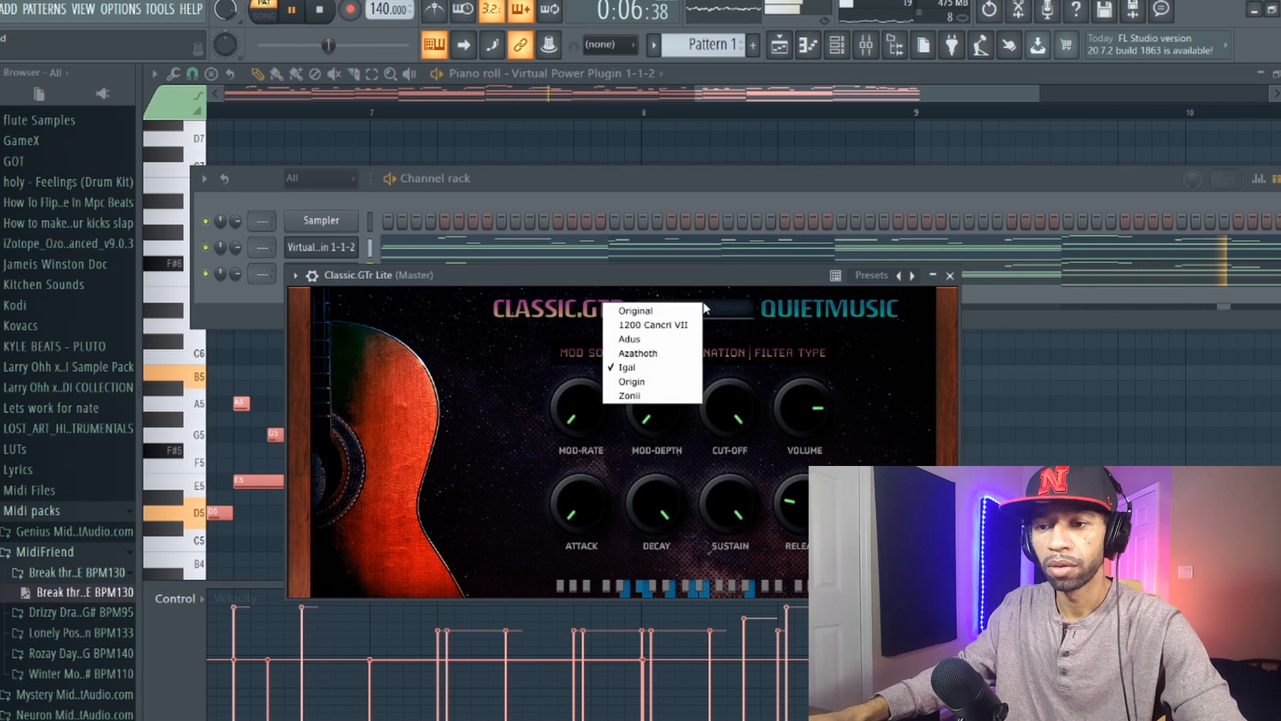
click(634, 353)
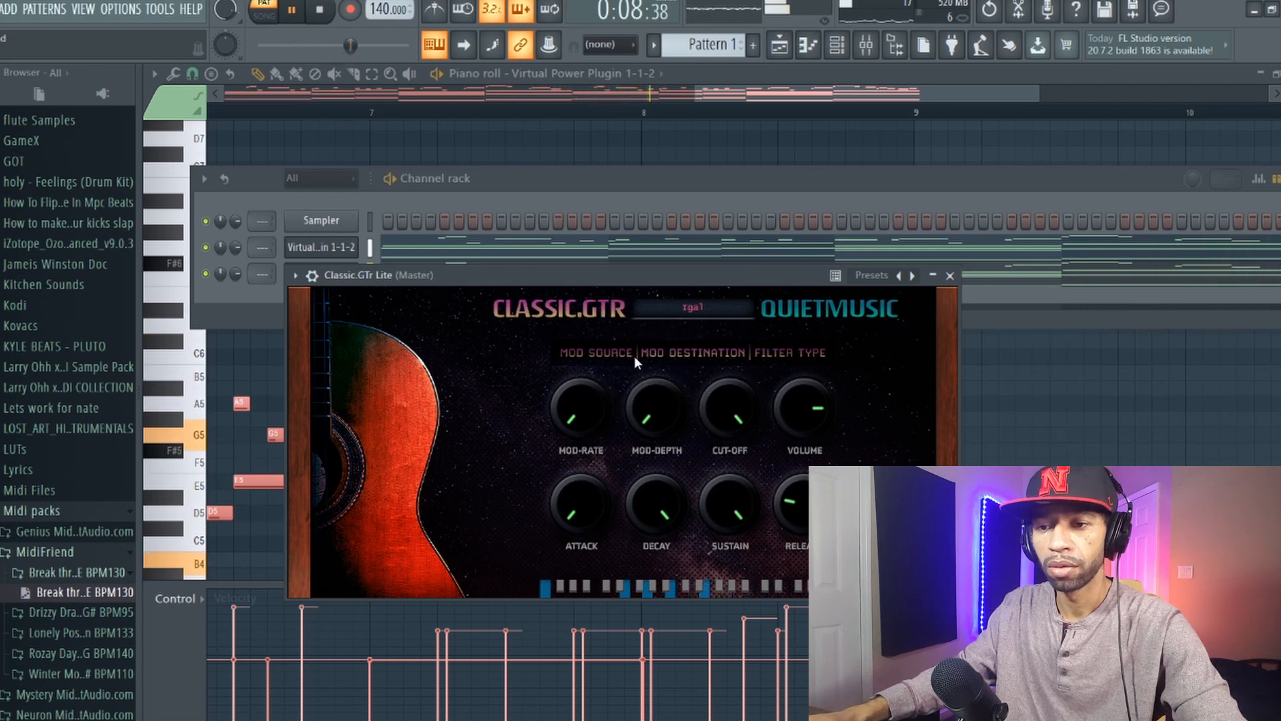
click(685, 309)
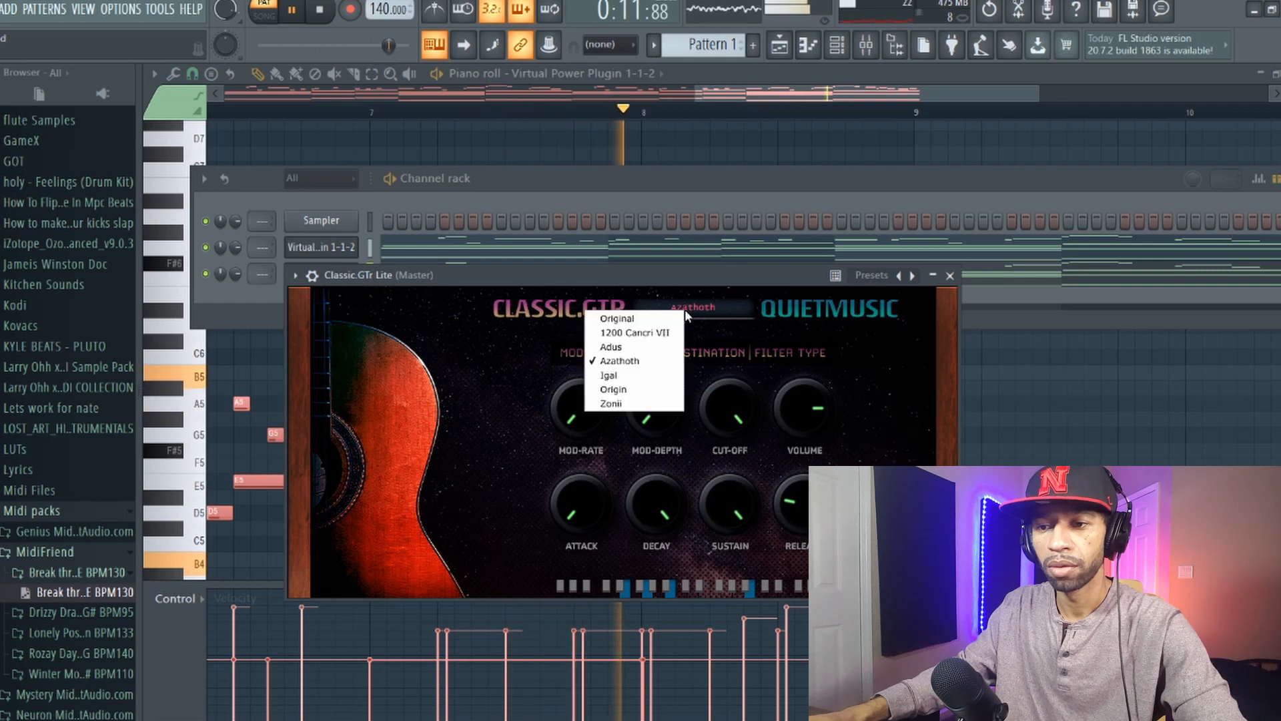
click(644, 343)
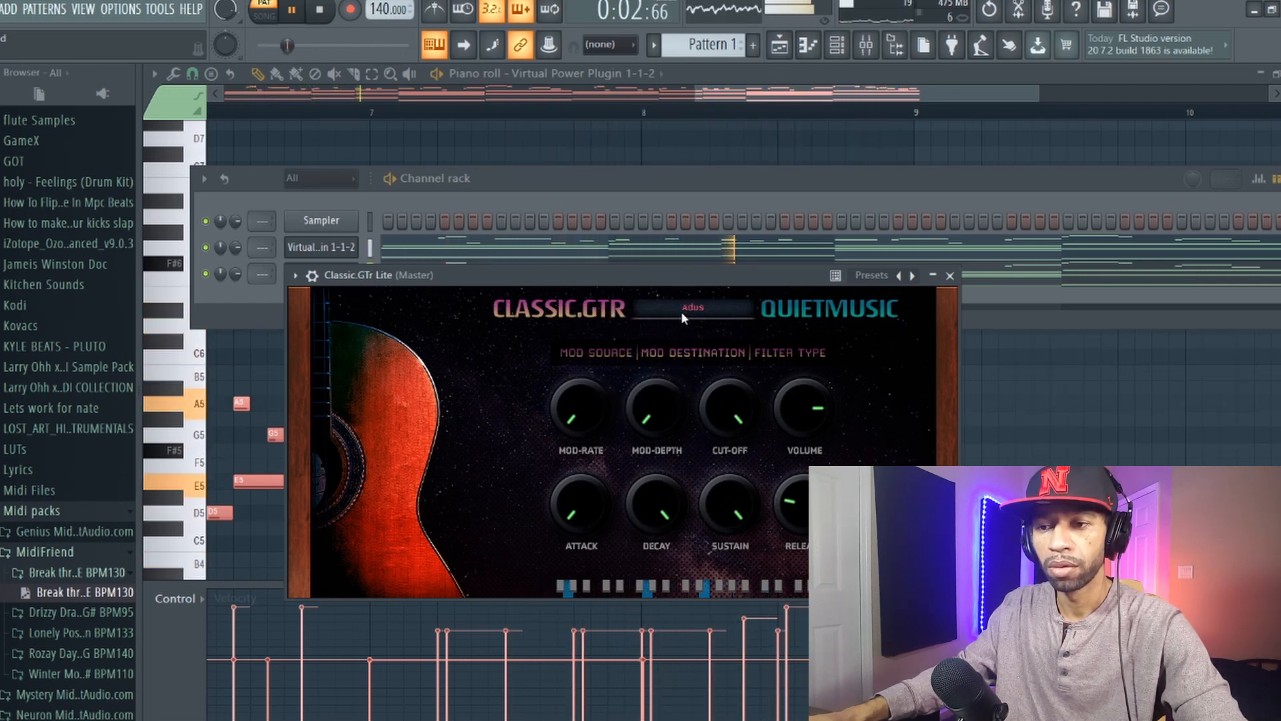
key(space)
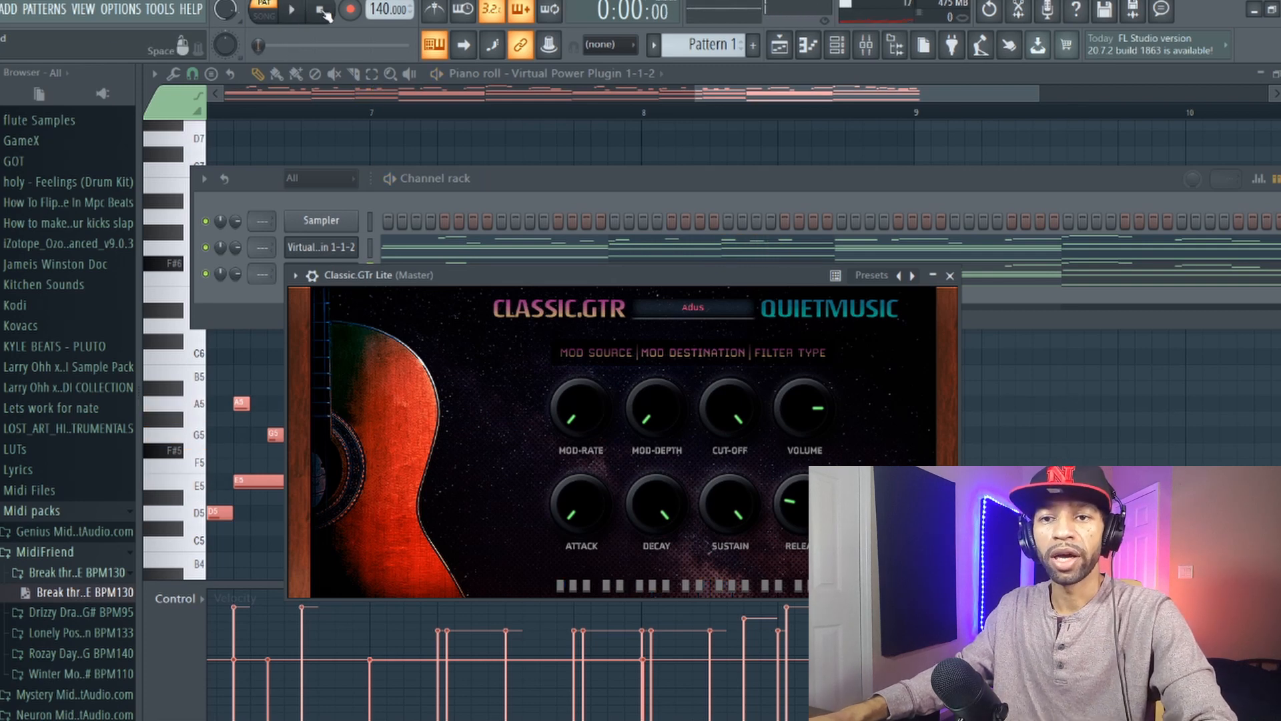
- Transpose all Virtual Power Plugin notes in Pattern 1 down one octave in the piano roll and listen to the pattern
click(485, 229)
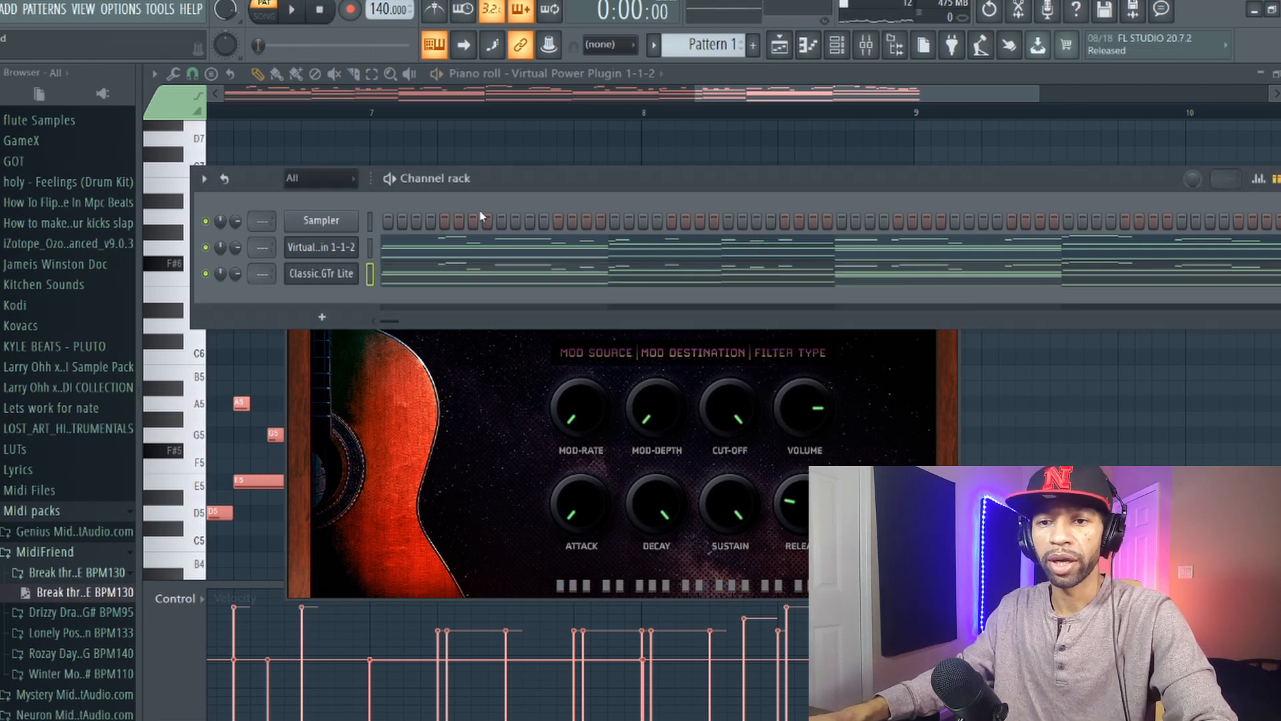
click(439, 271)
click(561, 74)
click(572, 127)
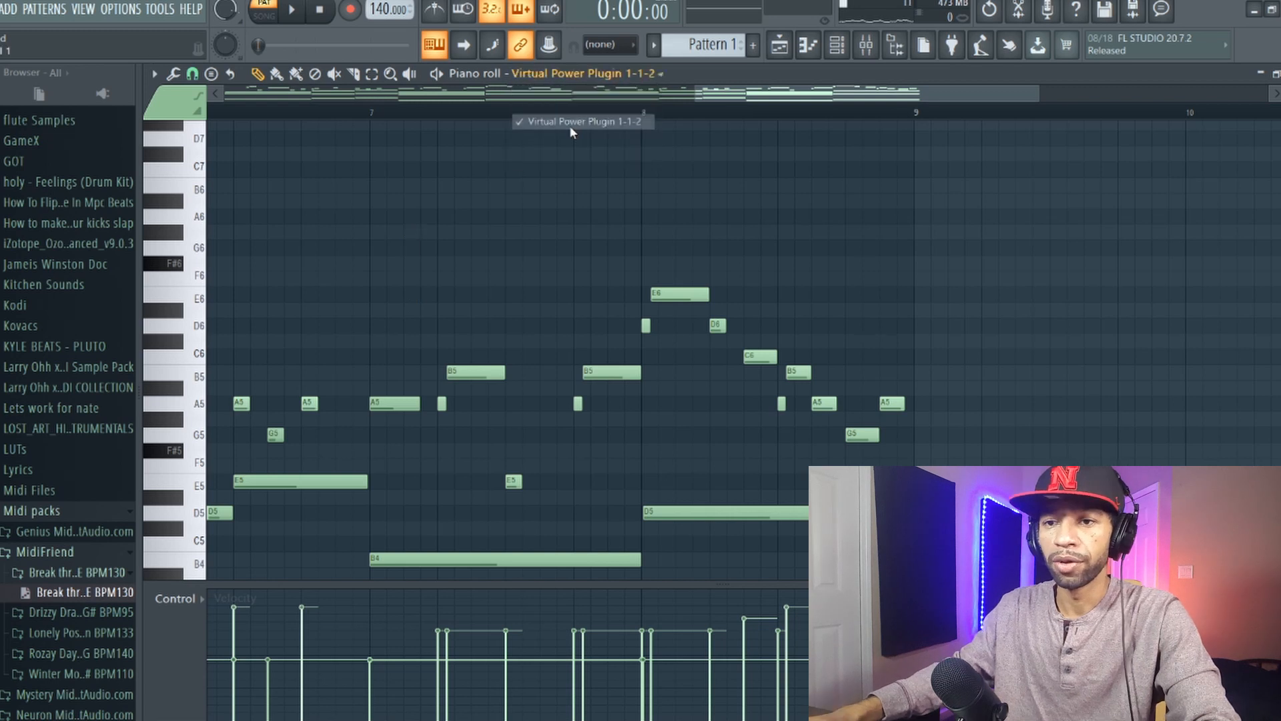
key(ctrl+a)
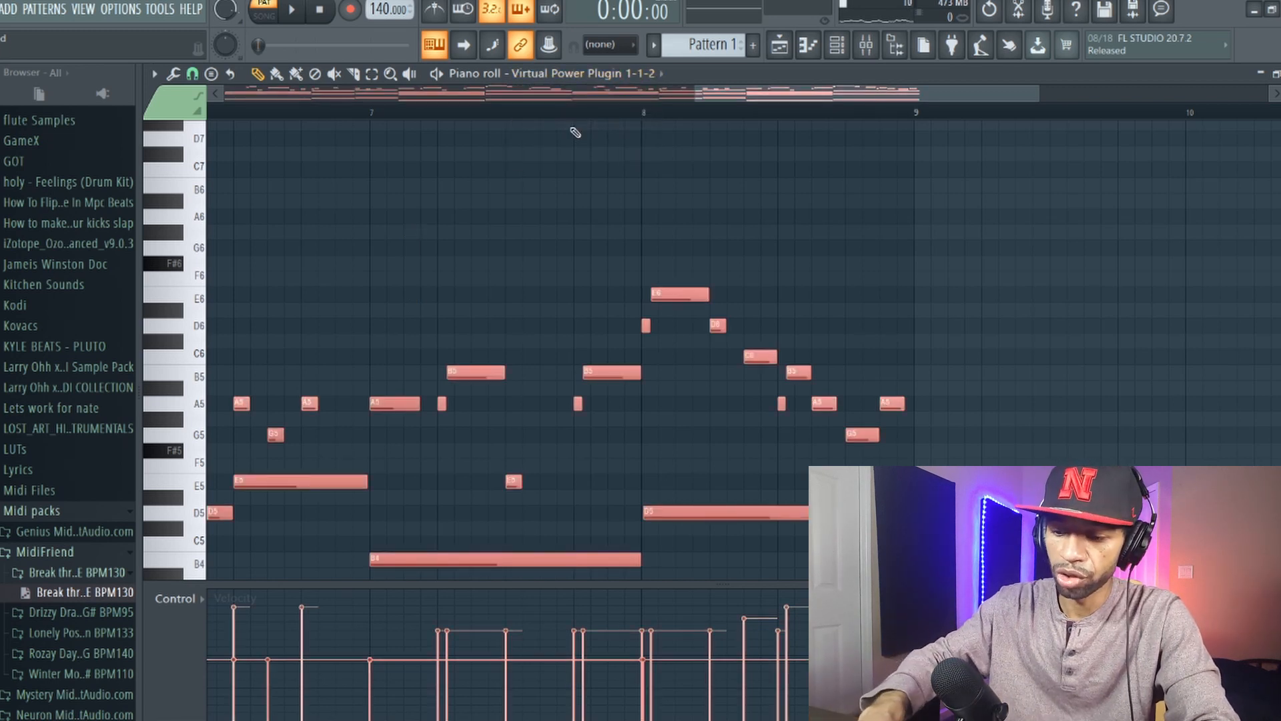
key(ctrl+Down)
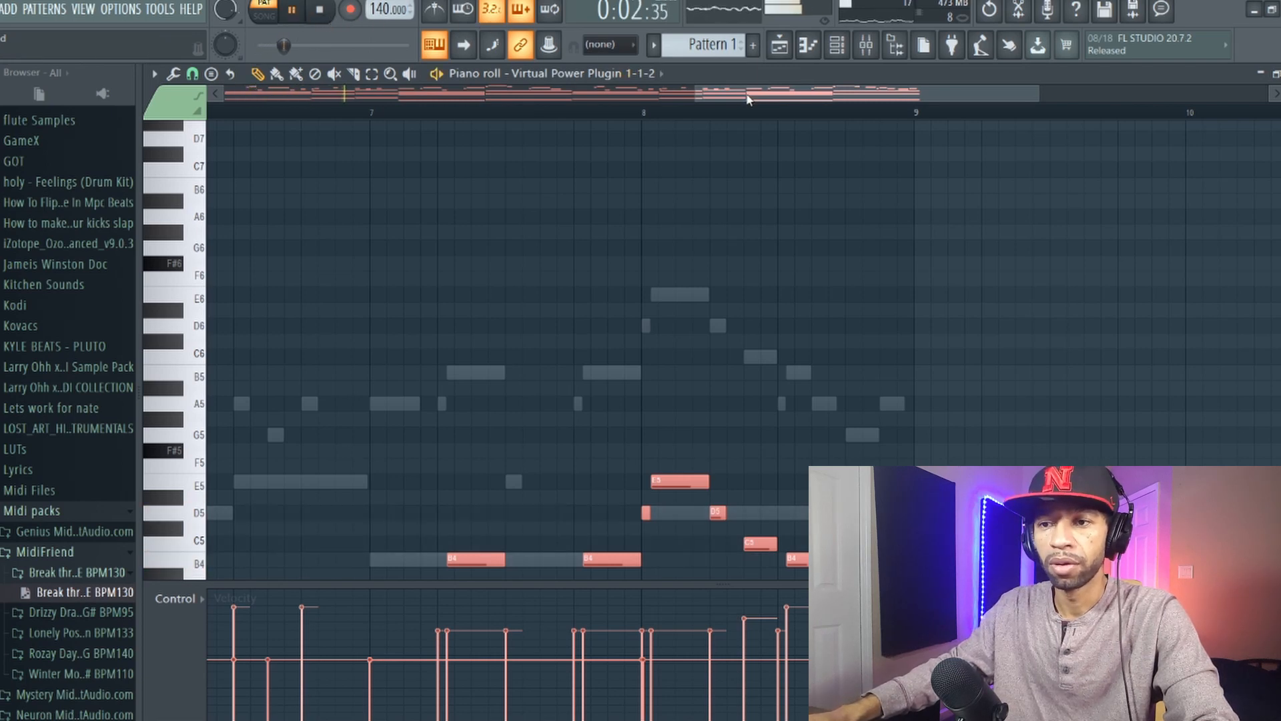
drag(747, 99, 292, 80)
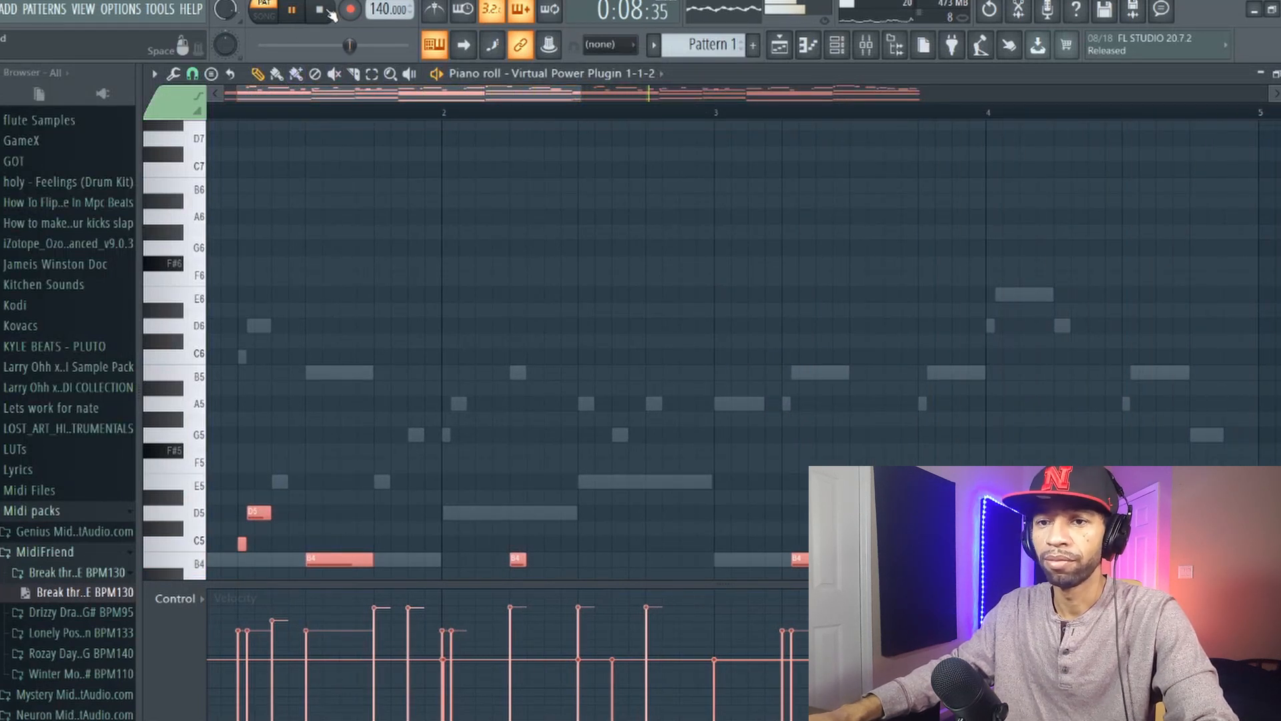
- Clone Pattern 1 into Pattern 2 and bring its lower notes into view in the piano roll
click(690, 47)
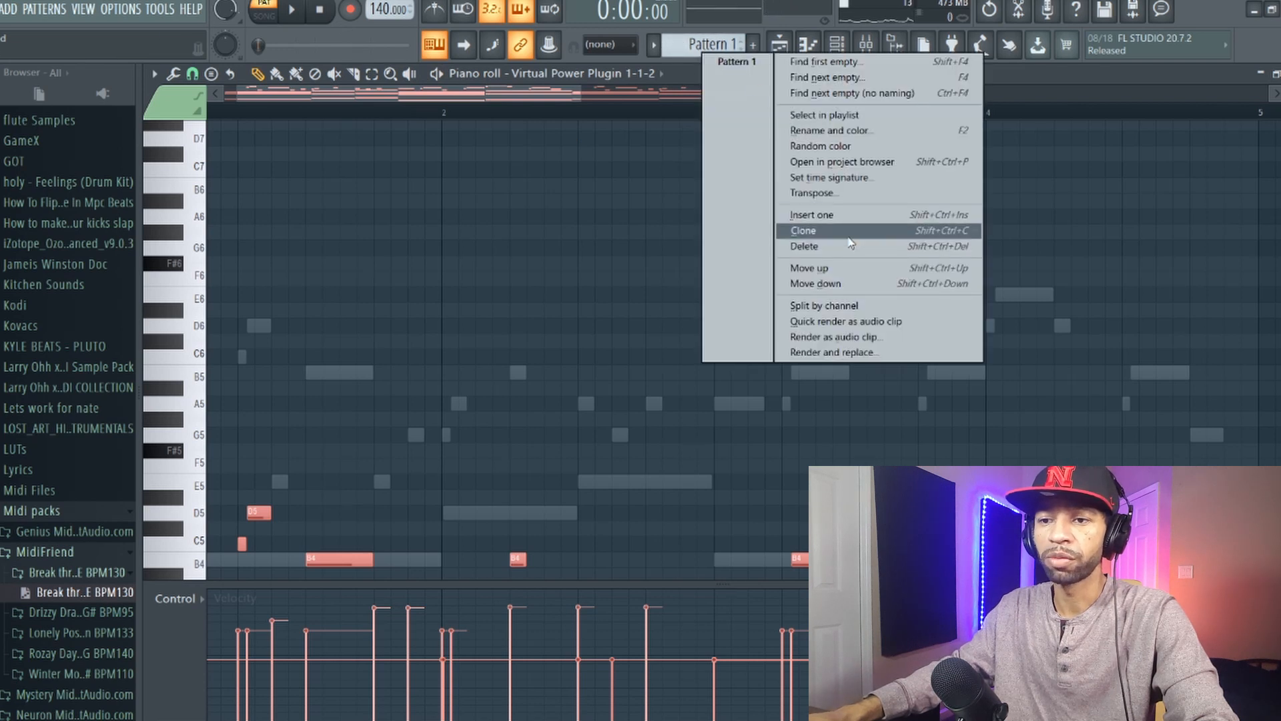
click(803, 231)
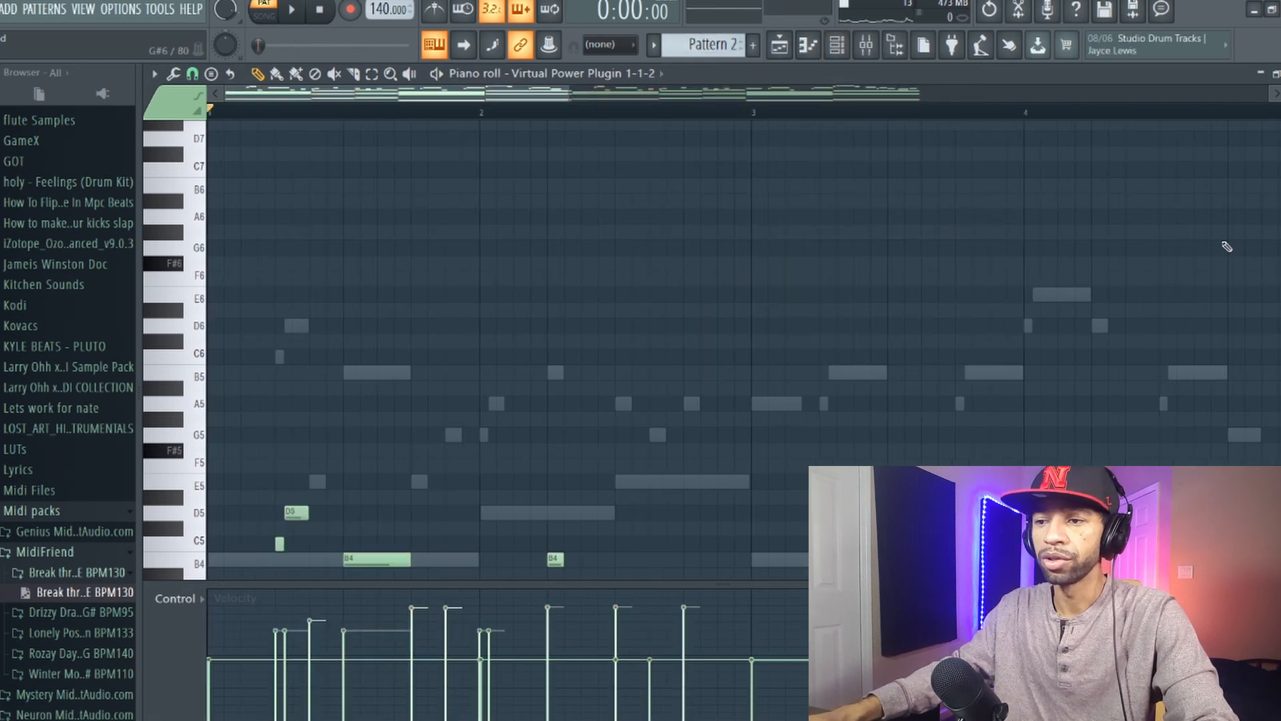
scroll(1276, 390, down, 8)
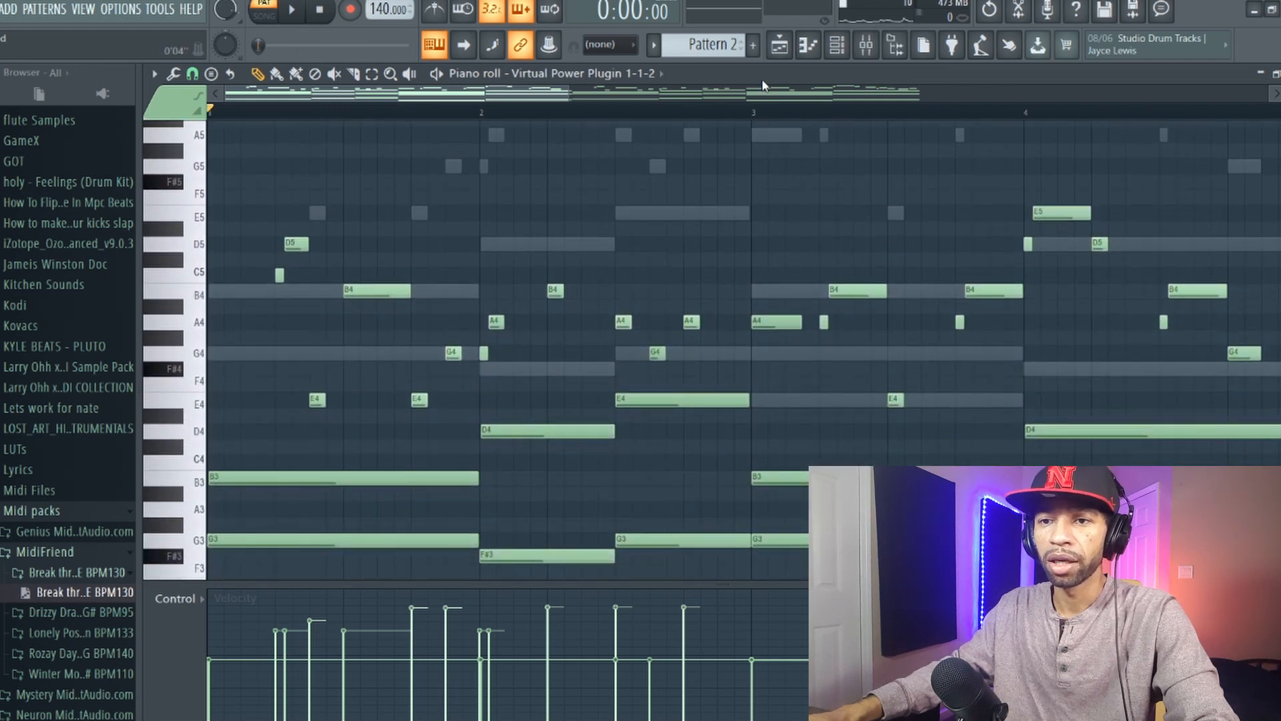
- Delete the long chord and bass notes from the Classic.GTr Lite channel in Pattern 2, keeping only the melody
click(660, 72)
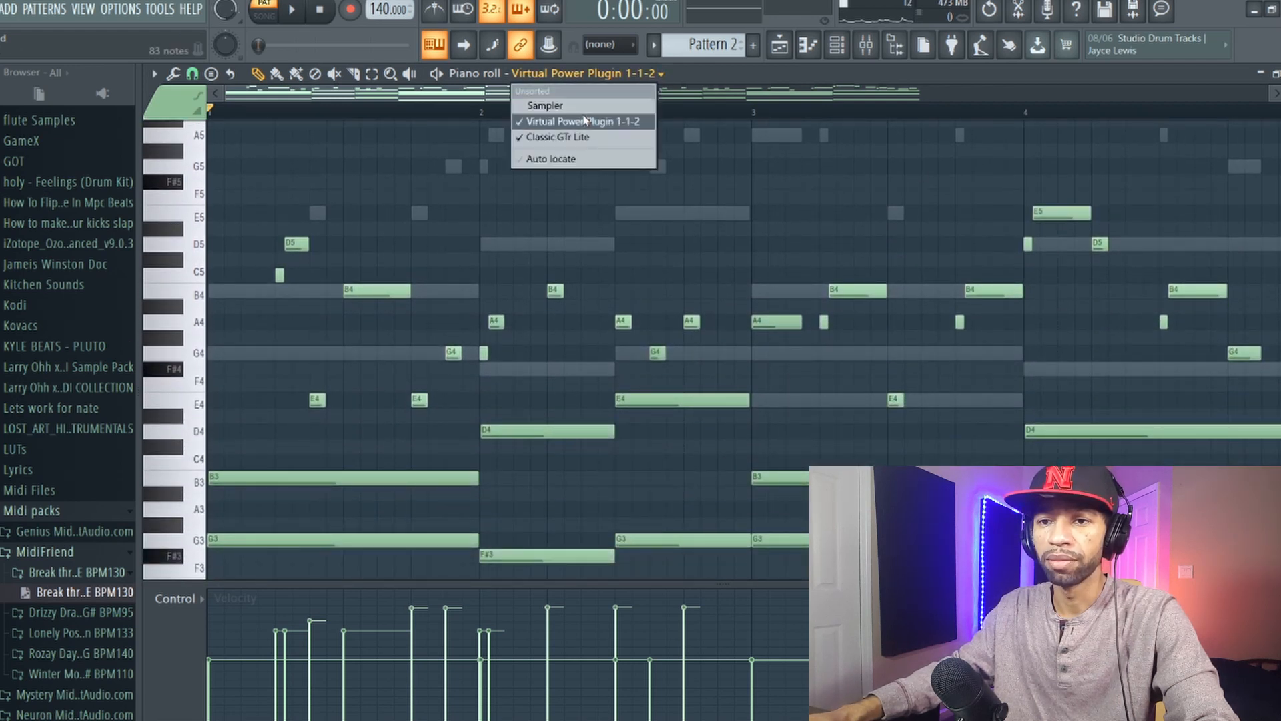
click(575, 138)
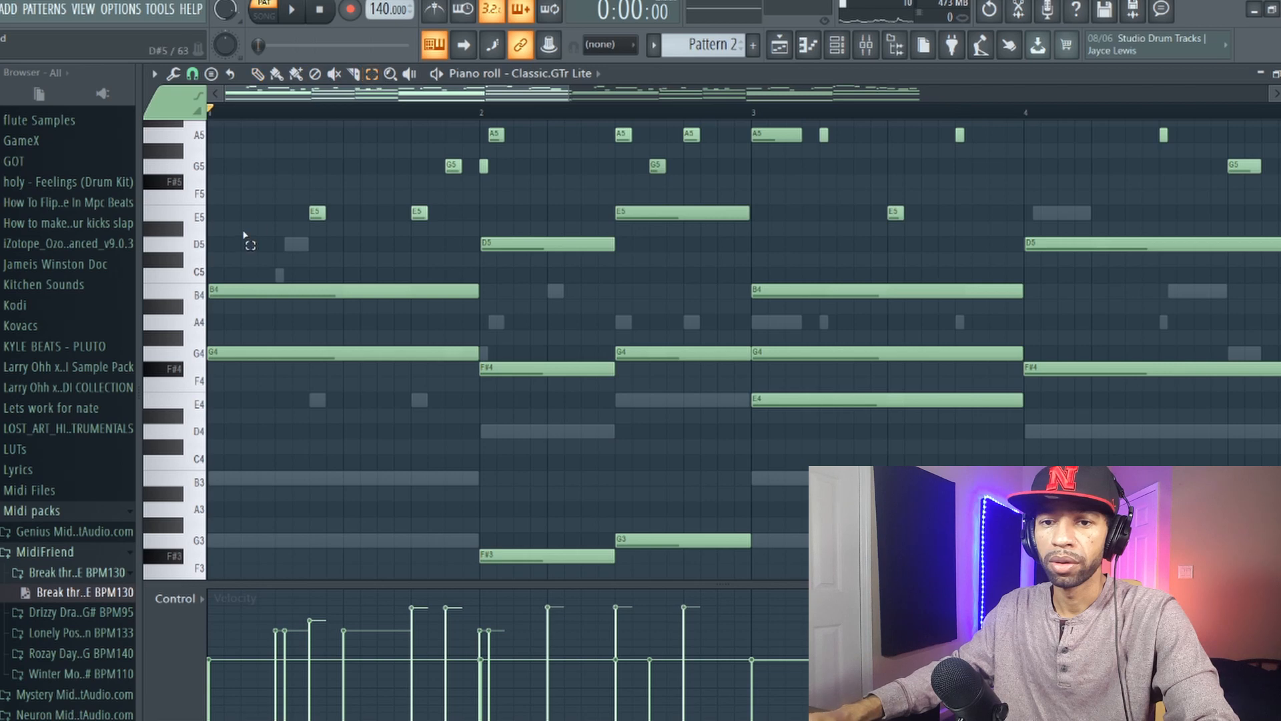
drag(222, 256, 634, 562)
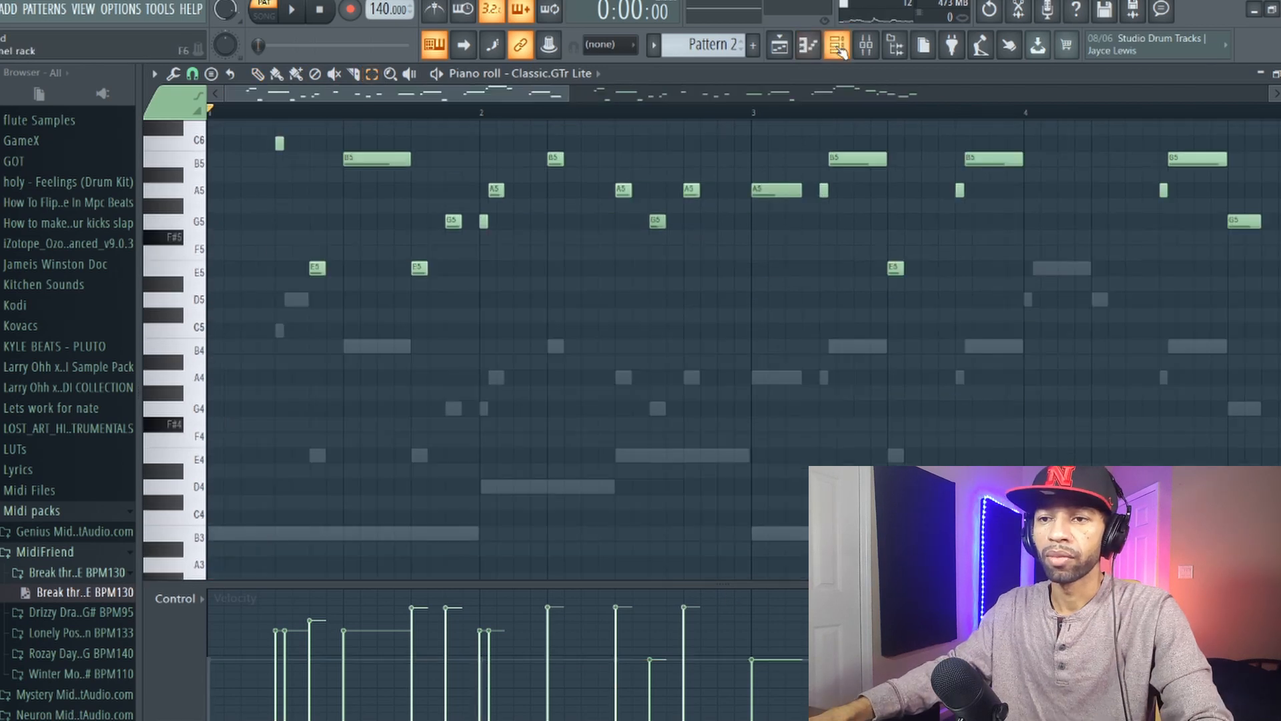
- Delete the short melody notes from the Virtual Power Plugin channel in Pattern 2, keeping only the long chord and bass notes
click(838, 46)
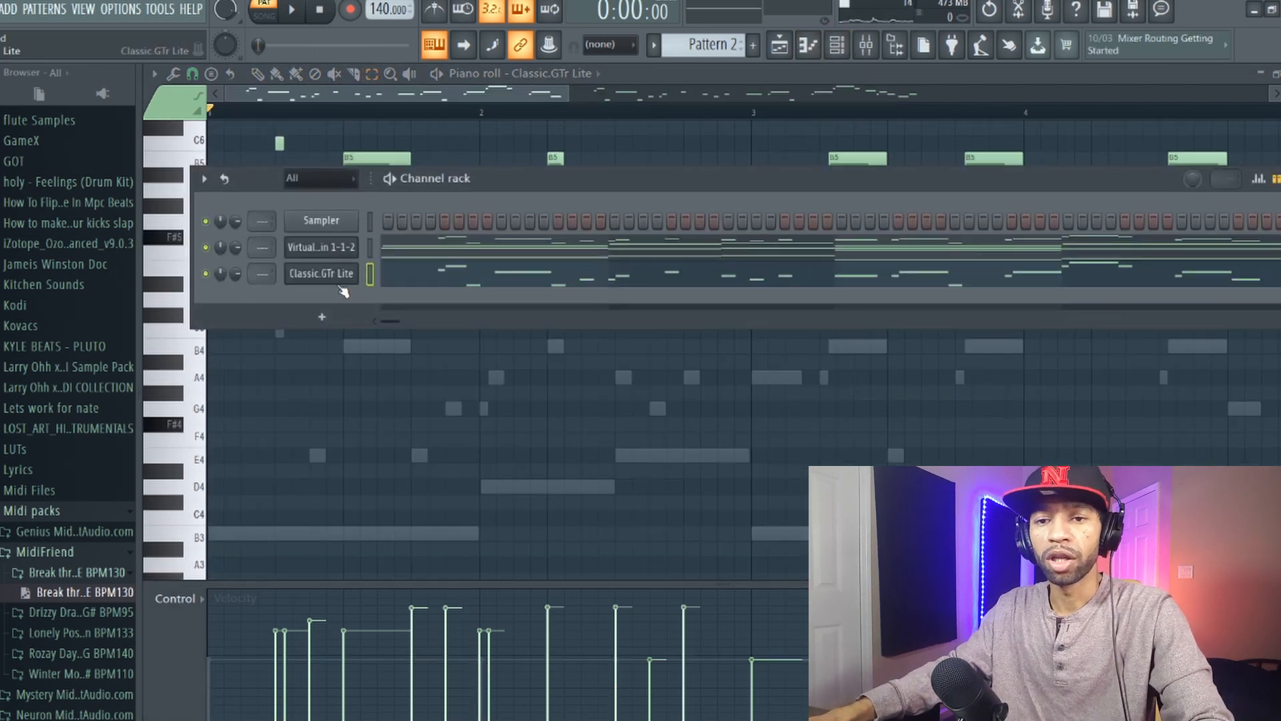
click(327, 247)
click(952, 198)
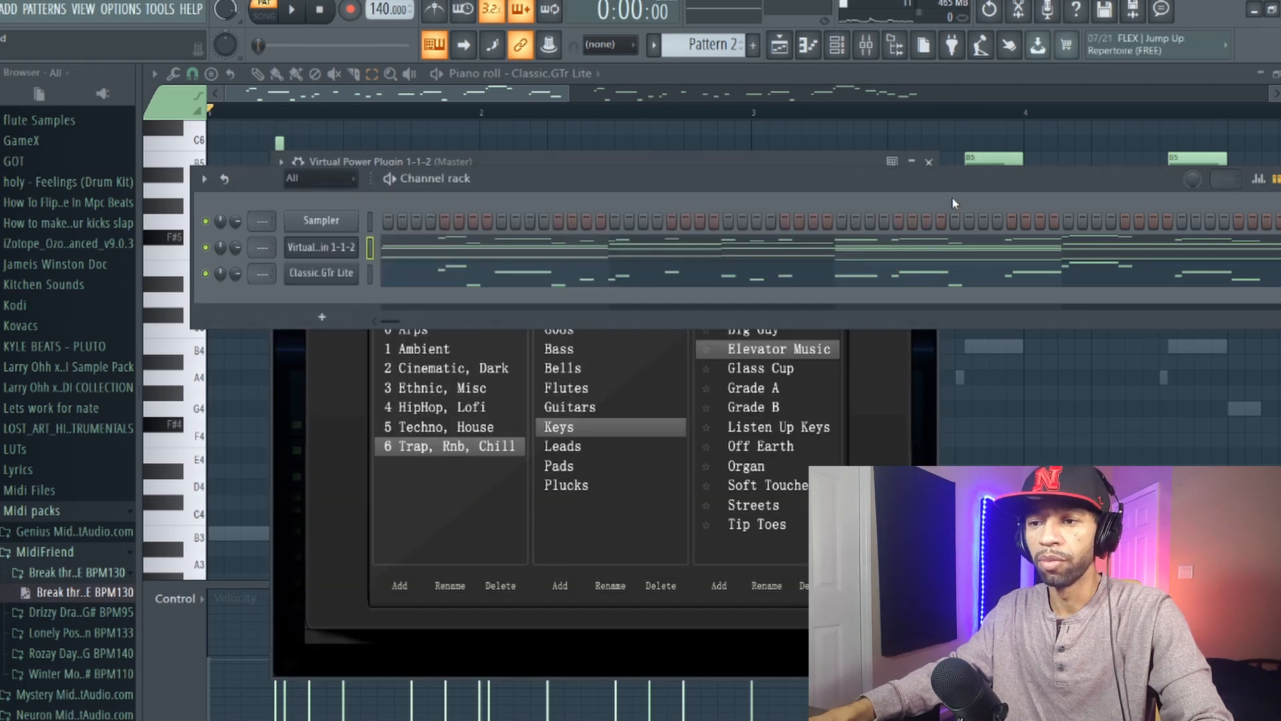
click(664, 246)
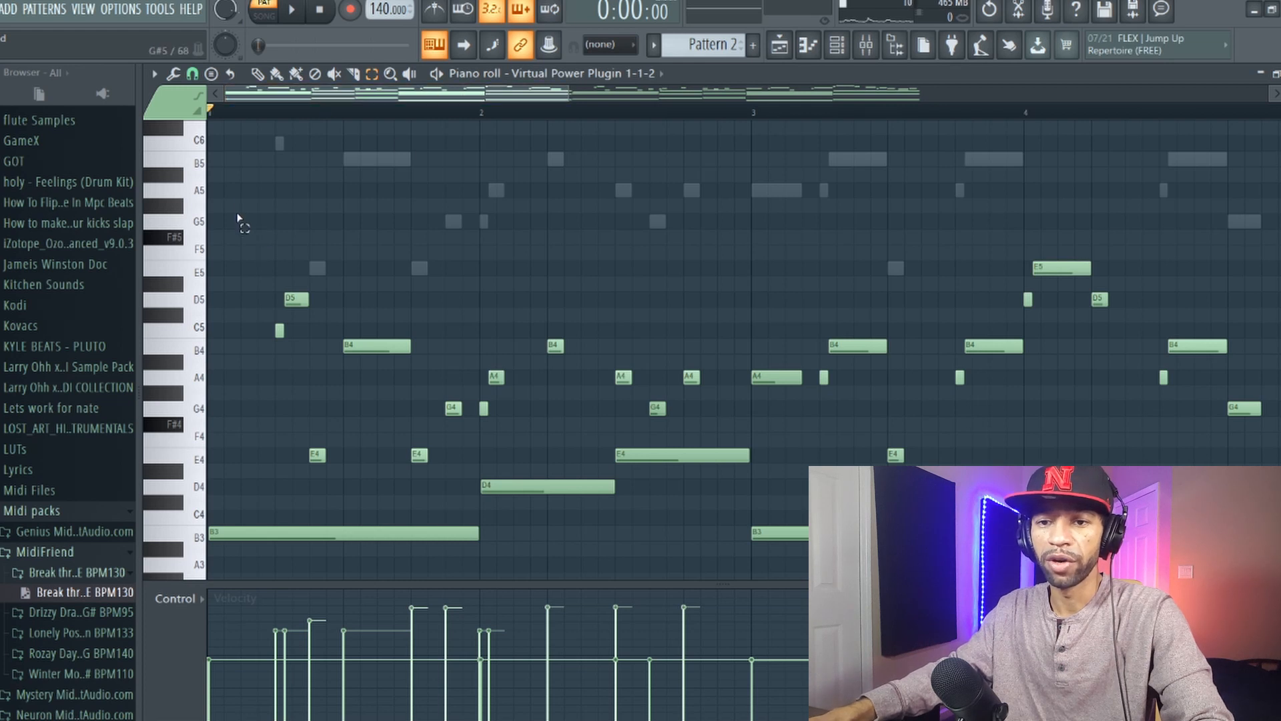
drag(238, 217, 534, 459)
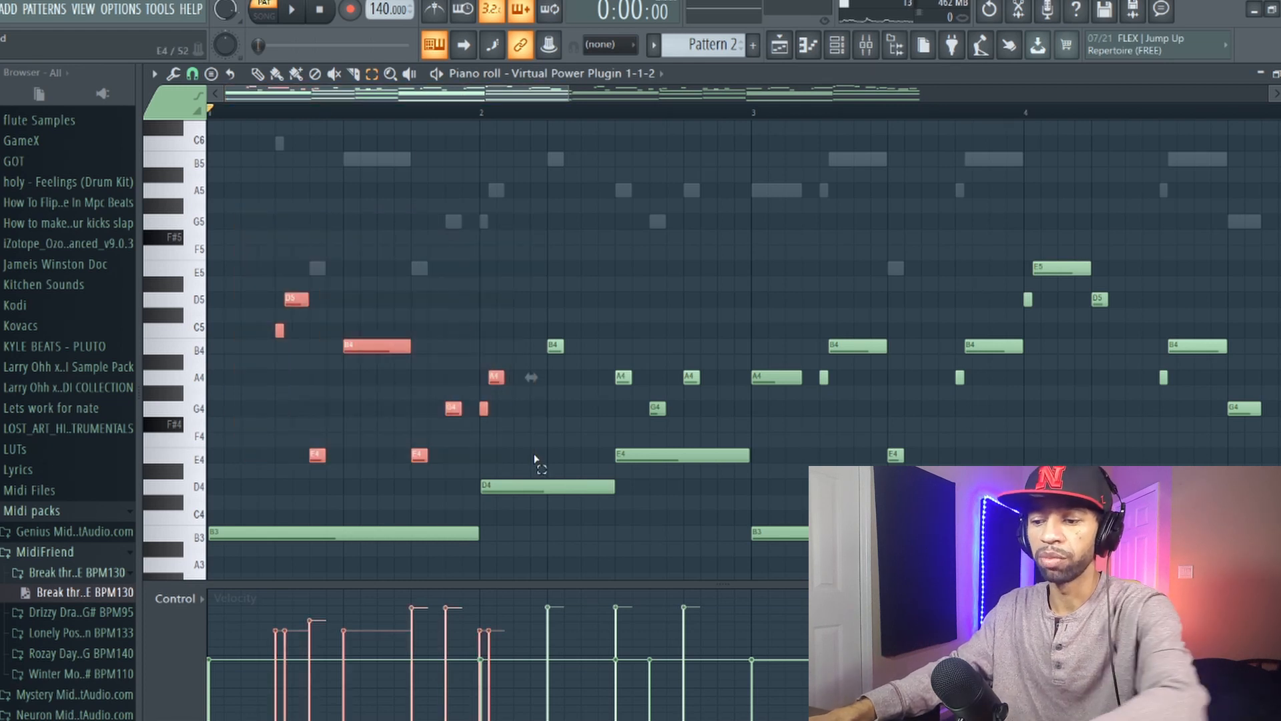
click(535, 458)
drag(545, 199, 981, 432)
key(Delete)
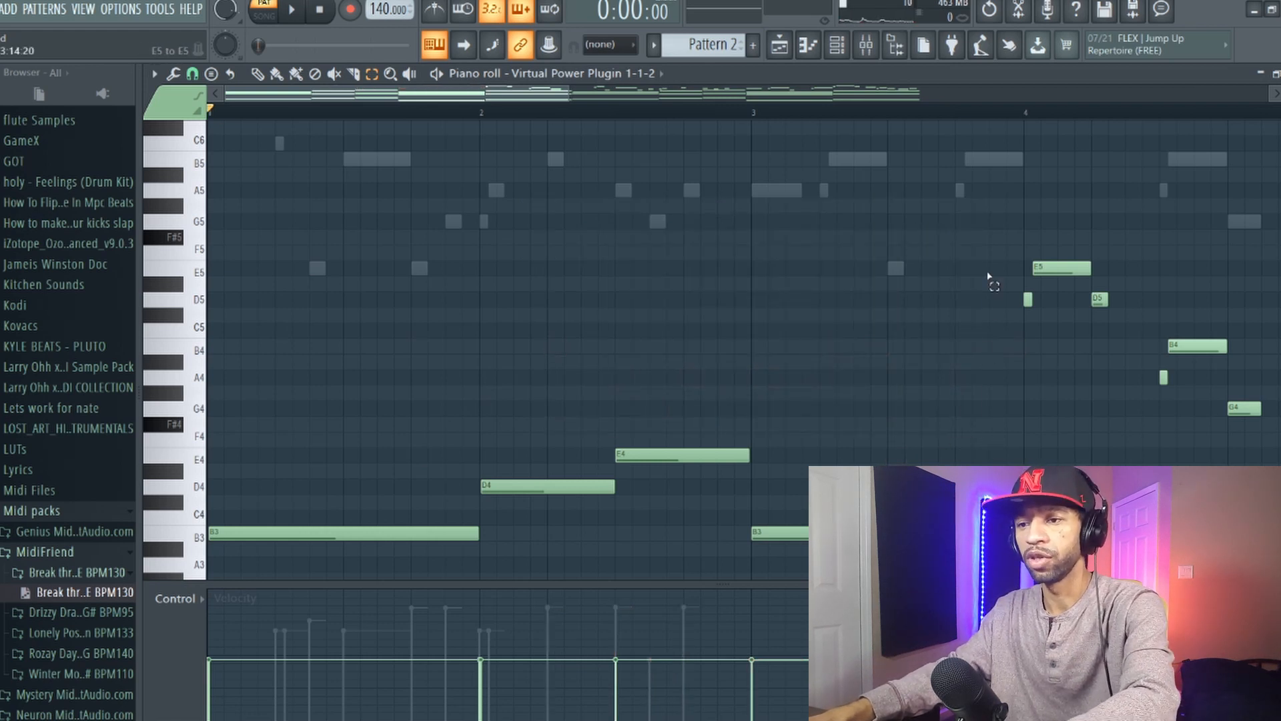
drag(988, 276, 1261, 432)
key(Delete)
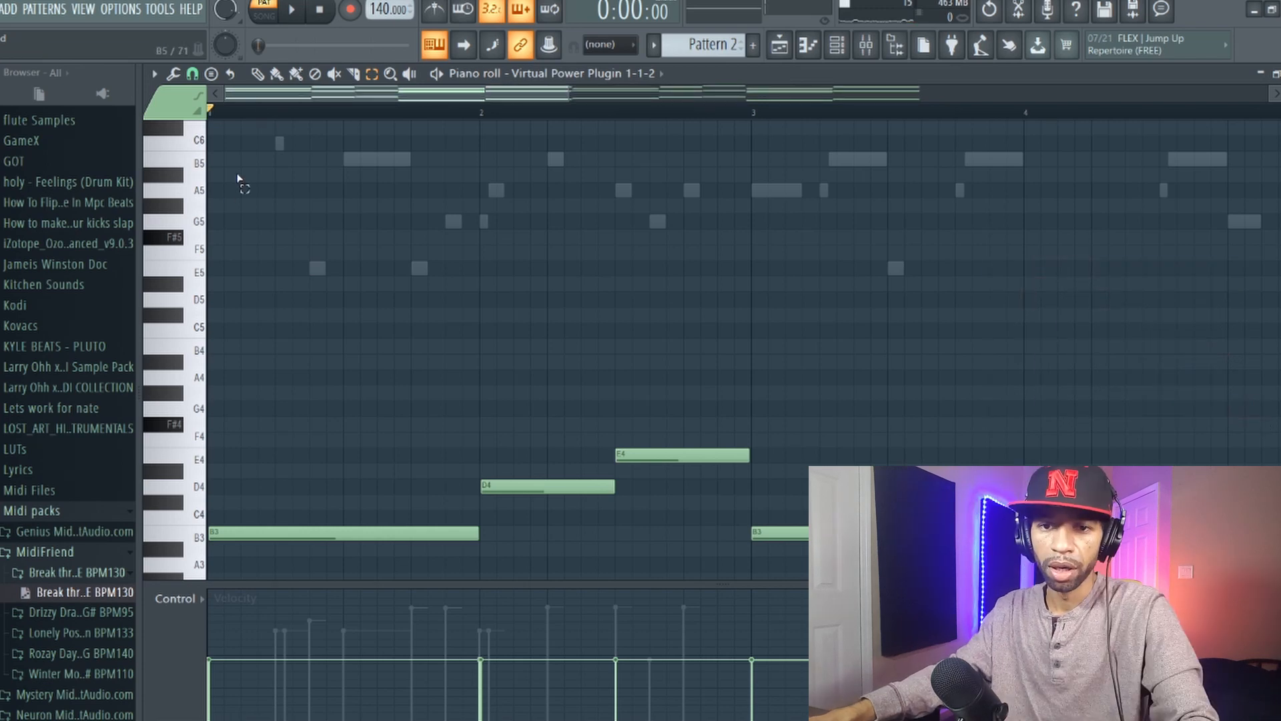
- Load the piano 1 shot sample from My Drum Kit's One shot kit folder into its own channel
scroll(67, 401, up, 10)
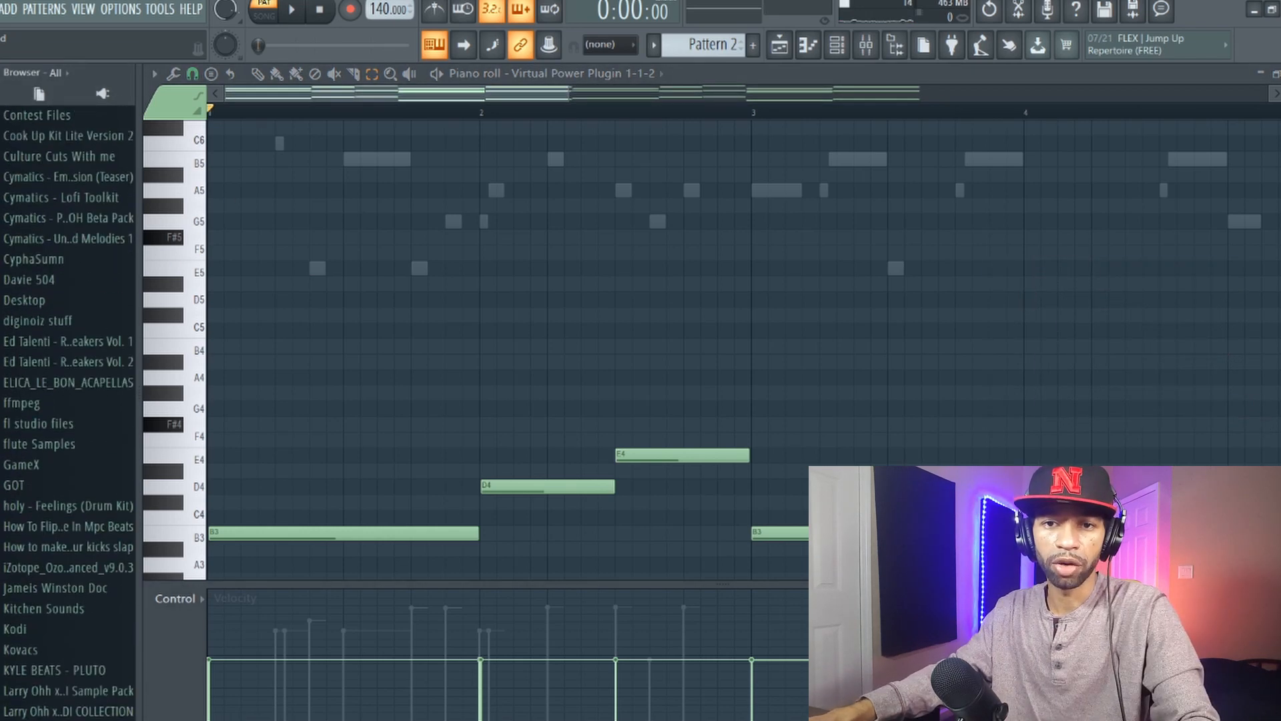
scroll(67, 400, down, 5)
scroll(67, 414, down, 2)
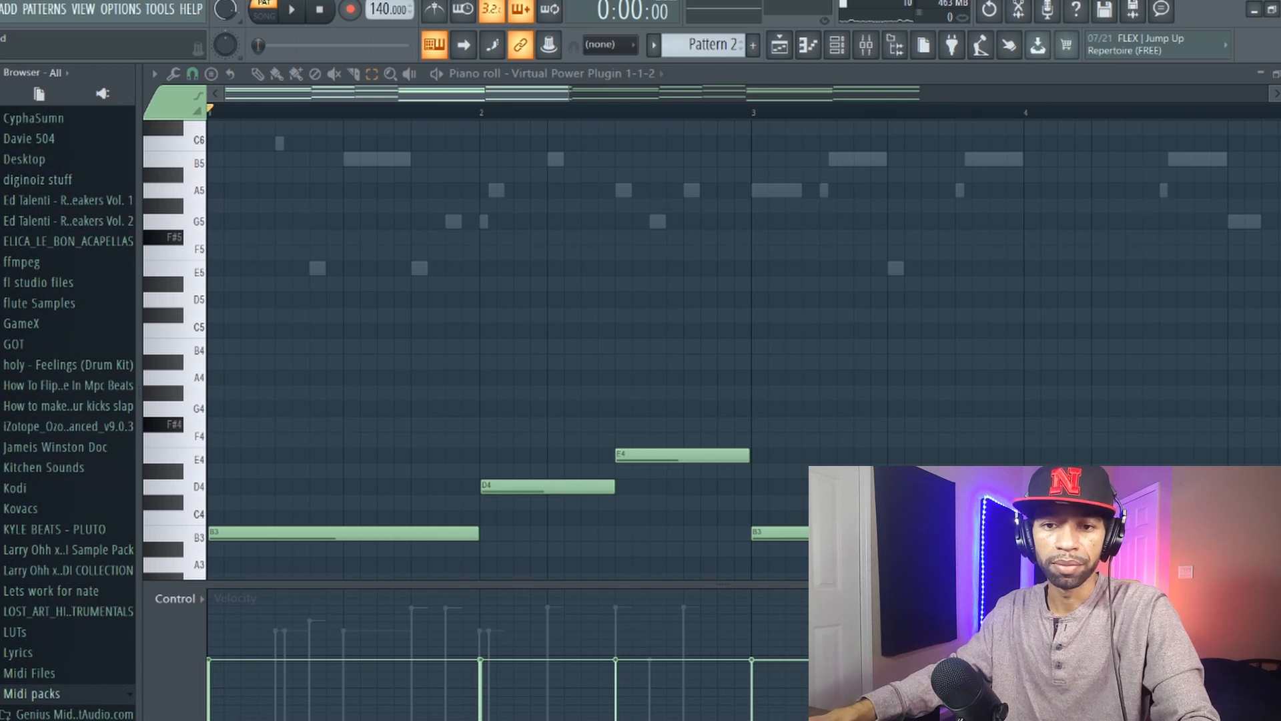
scroll(67, 401, down, 5)
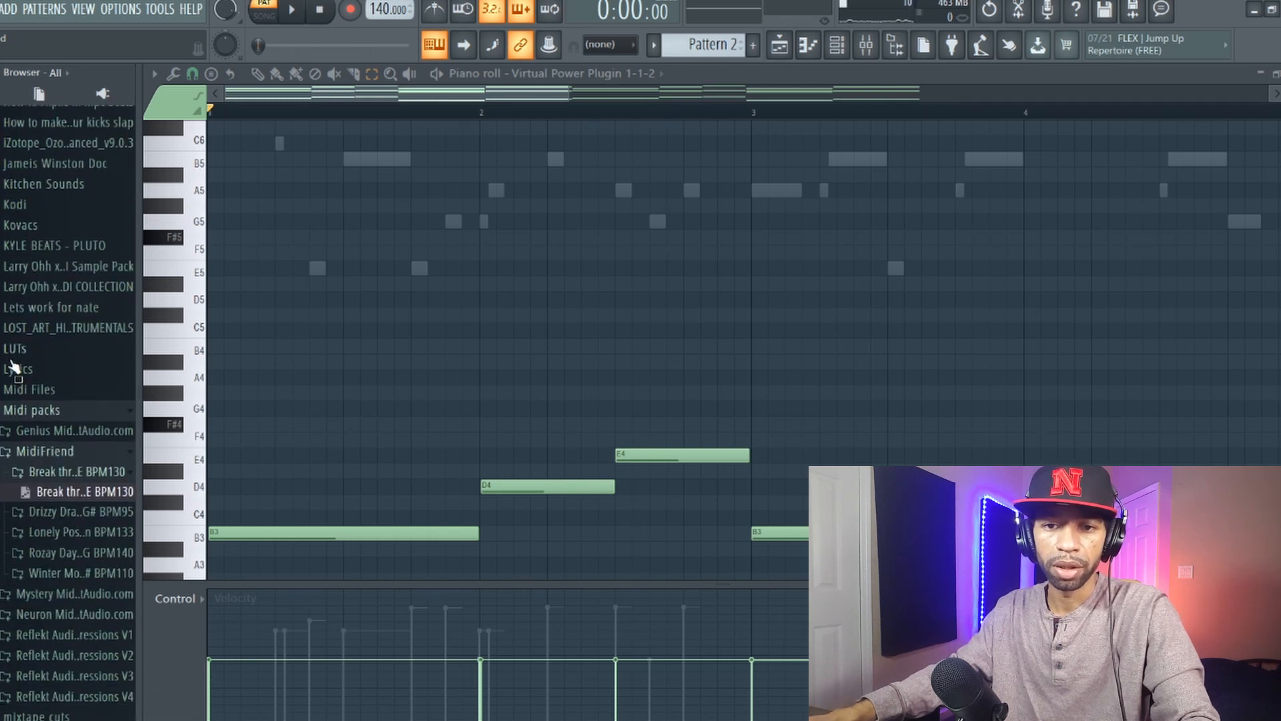
scroll(13, 365, down, 8)
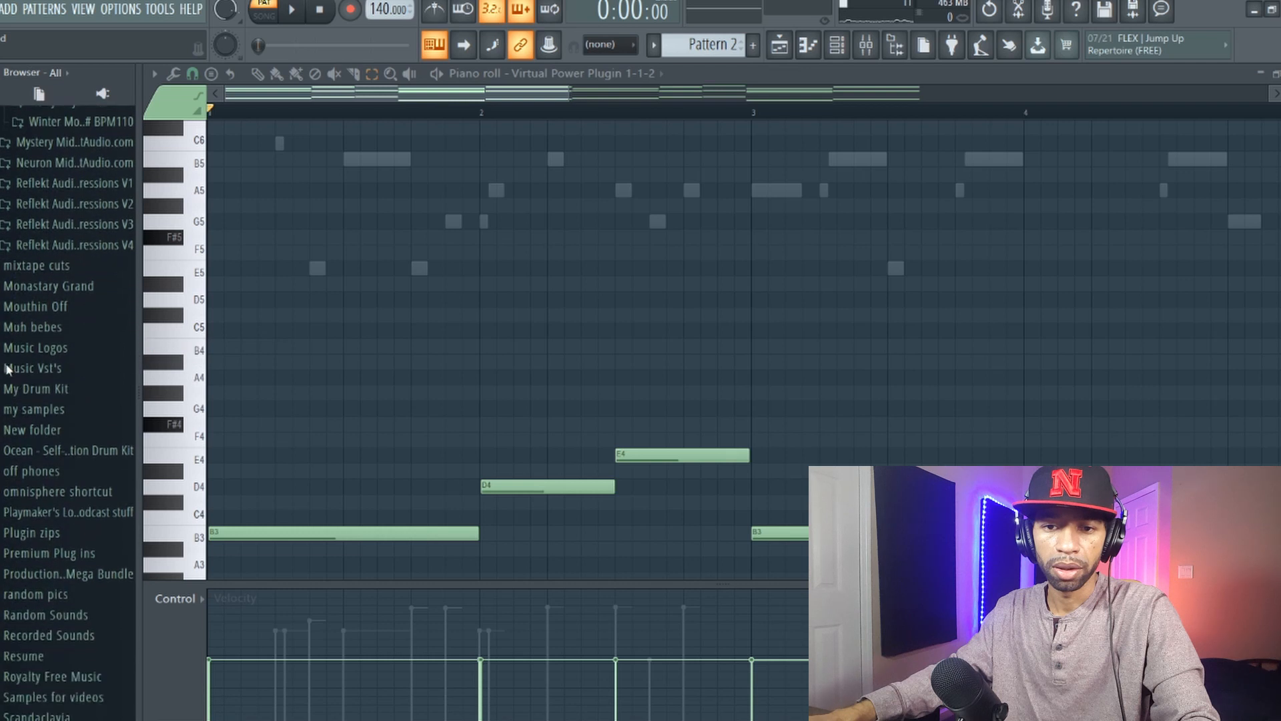
click(23, 382)
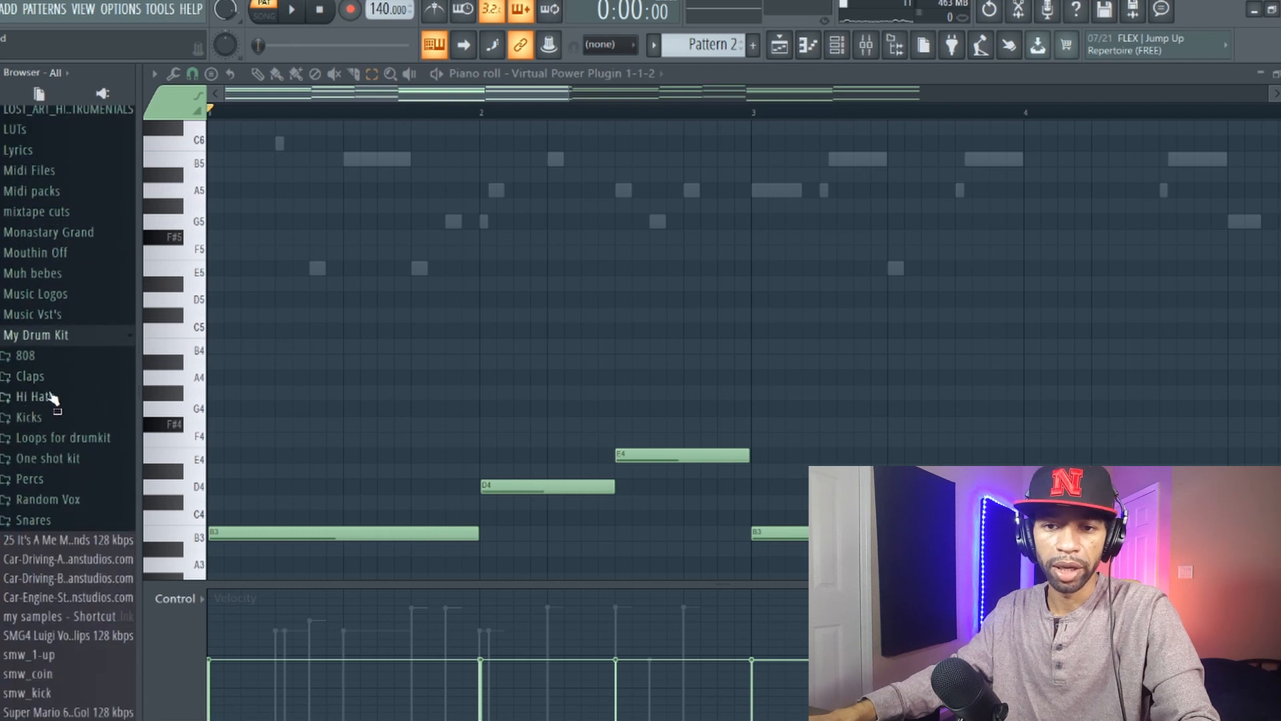
click(45, 459)
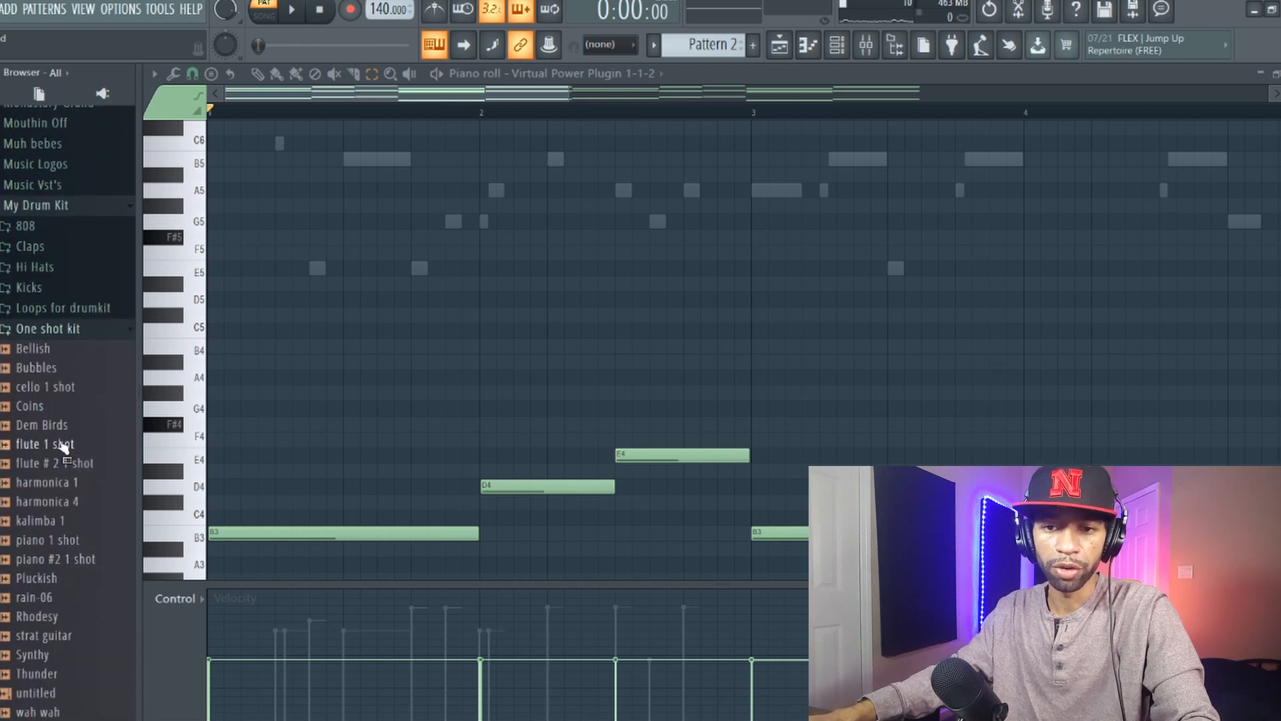
scroll(54, 468, down, 1)
right_click(41, 509)
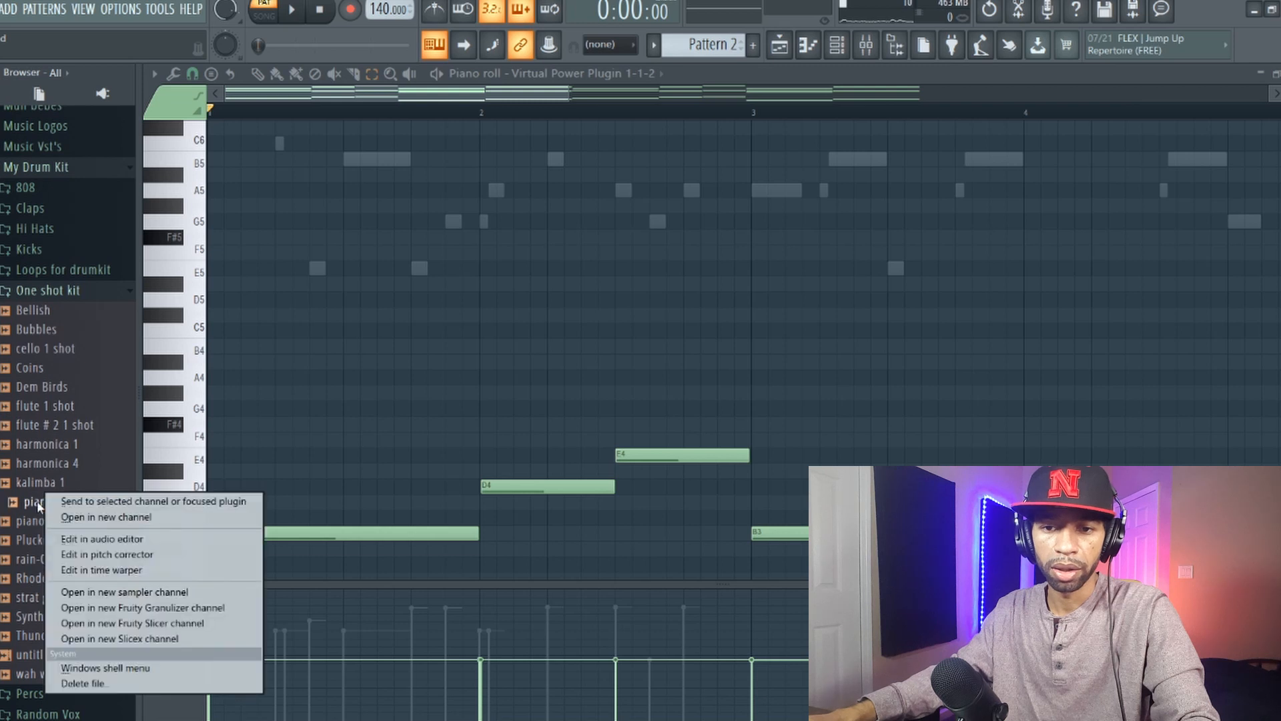
click(100, 502)
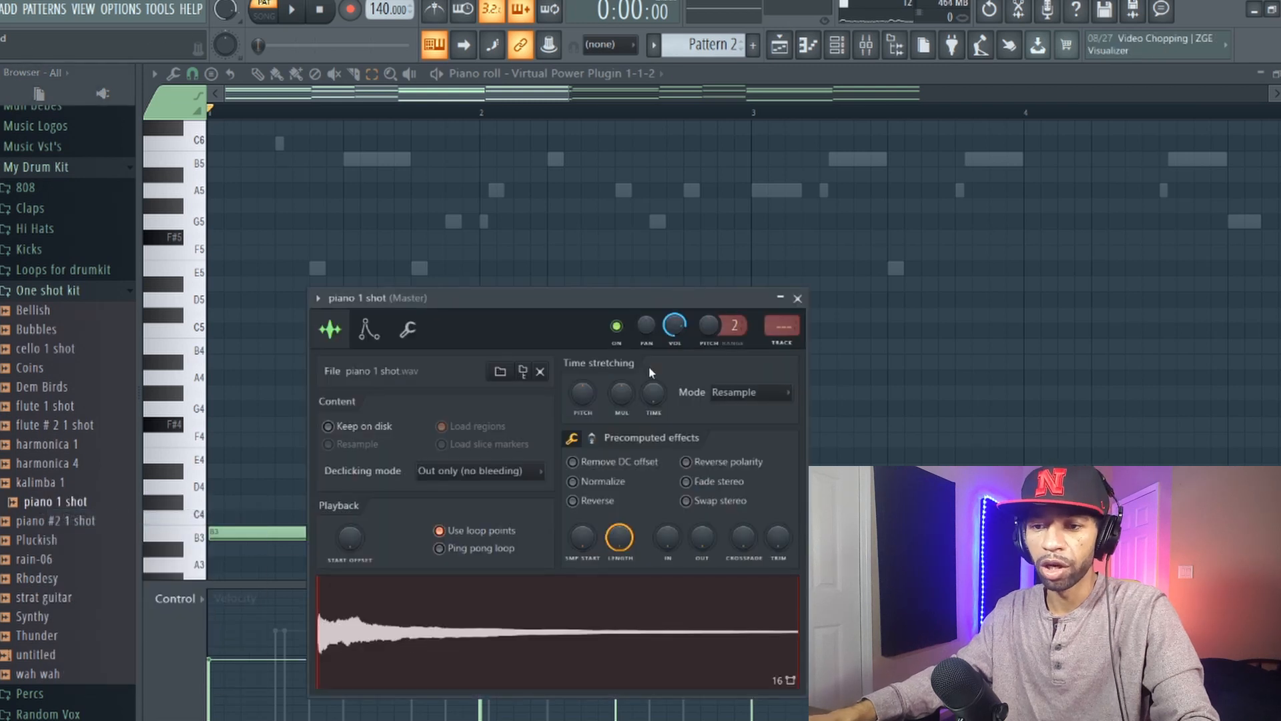
- Reverse the piano 1 shot sample without normalizing it, and move its playback start offset to about a third of the waveform
click(574, 482)
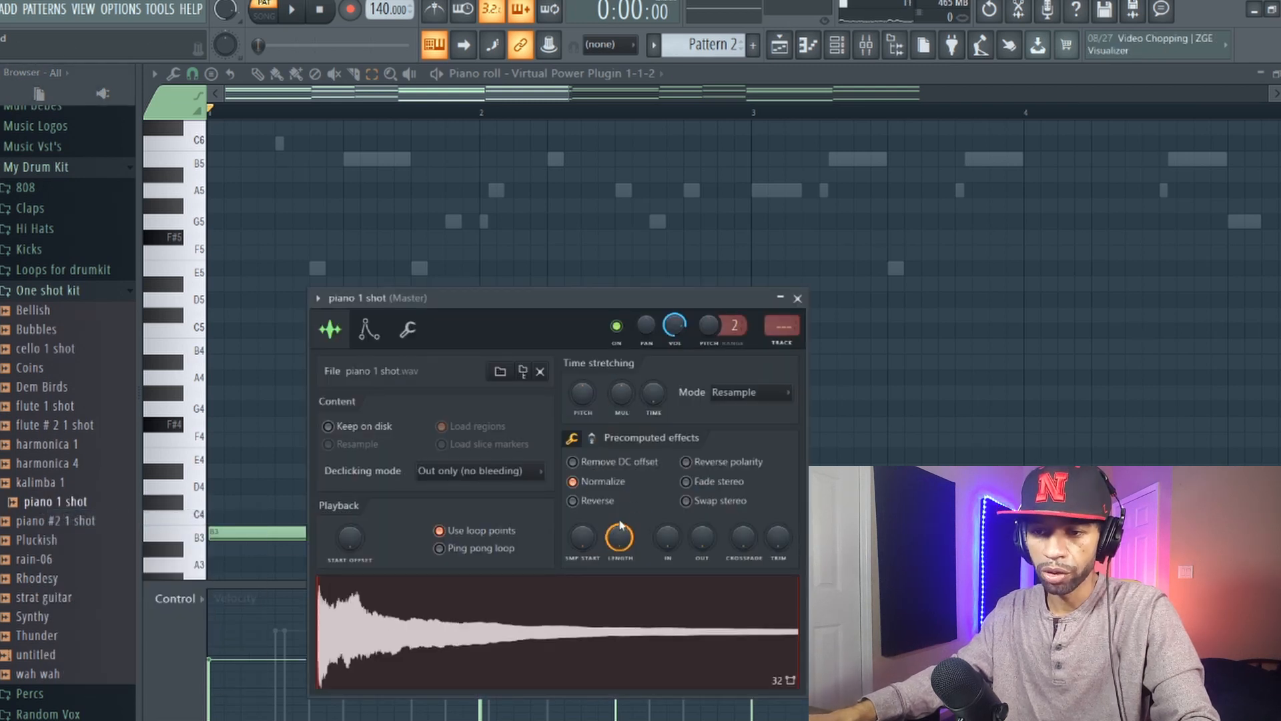
click(573, 481)
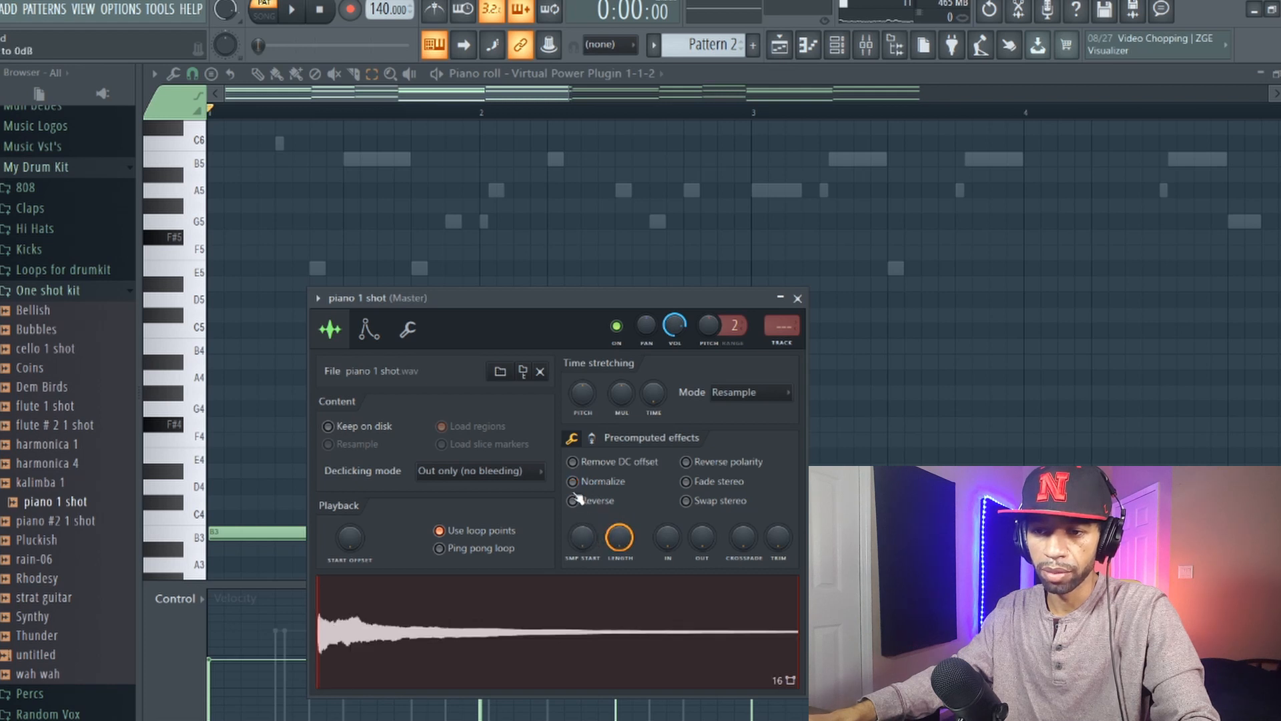
click(574, 500)
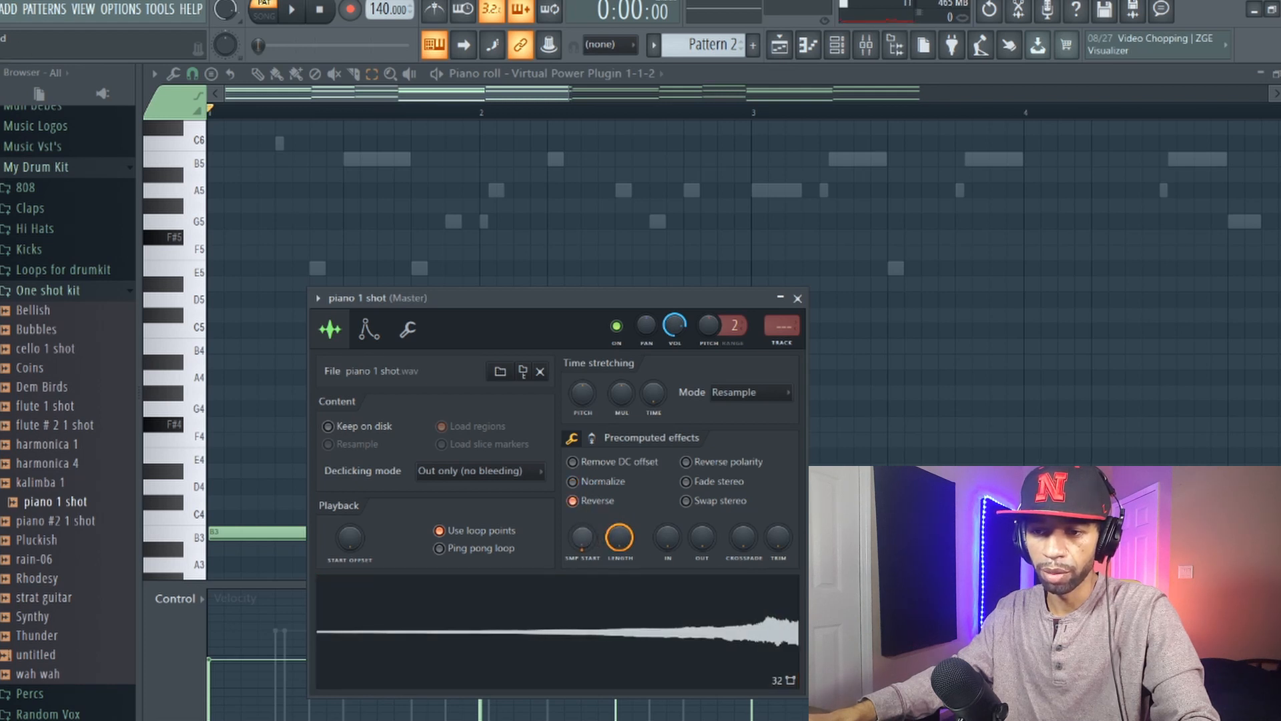
drag(354, 544, 354, 519)
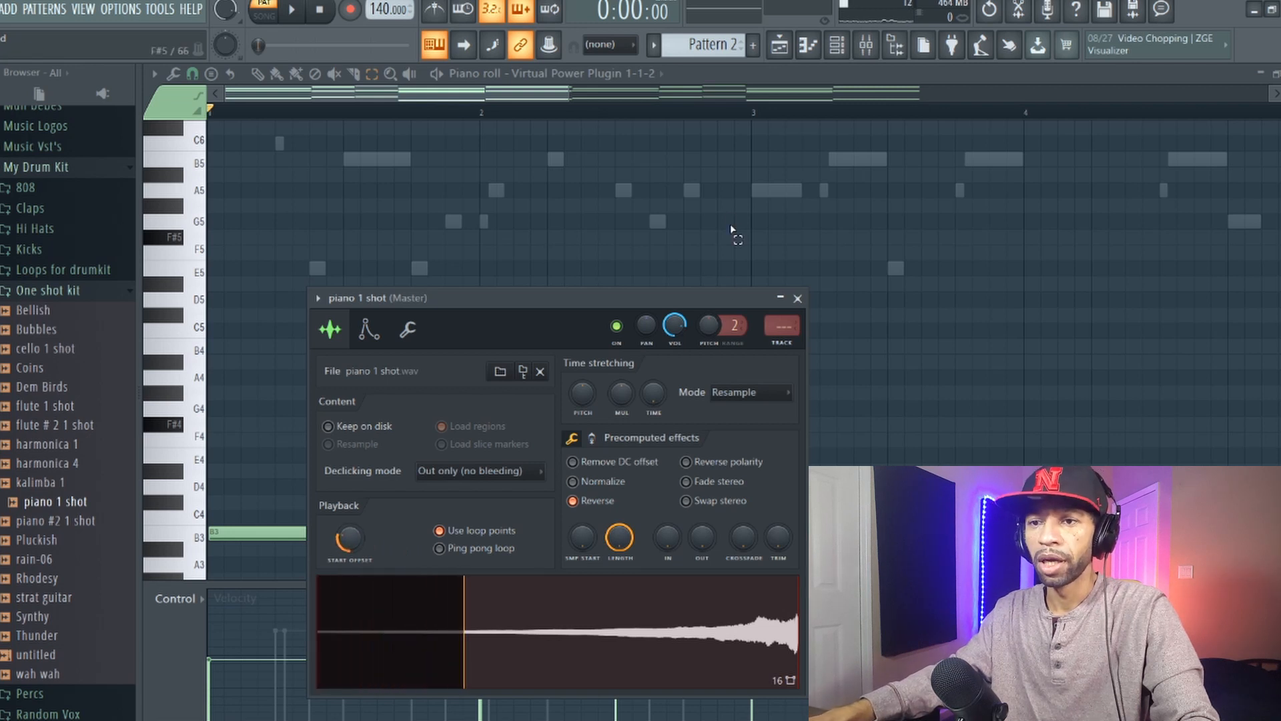
- Enter long notes for the piano 1 shot channel in Pattern 2's piano roll, beginning with B5, D6, E6, B5 and D6
click(779, 45)
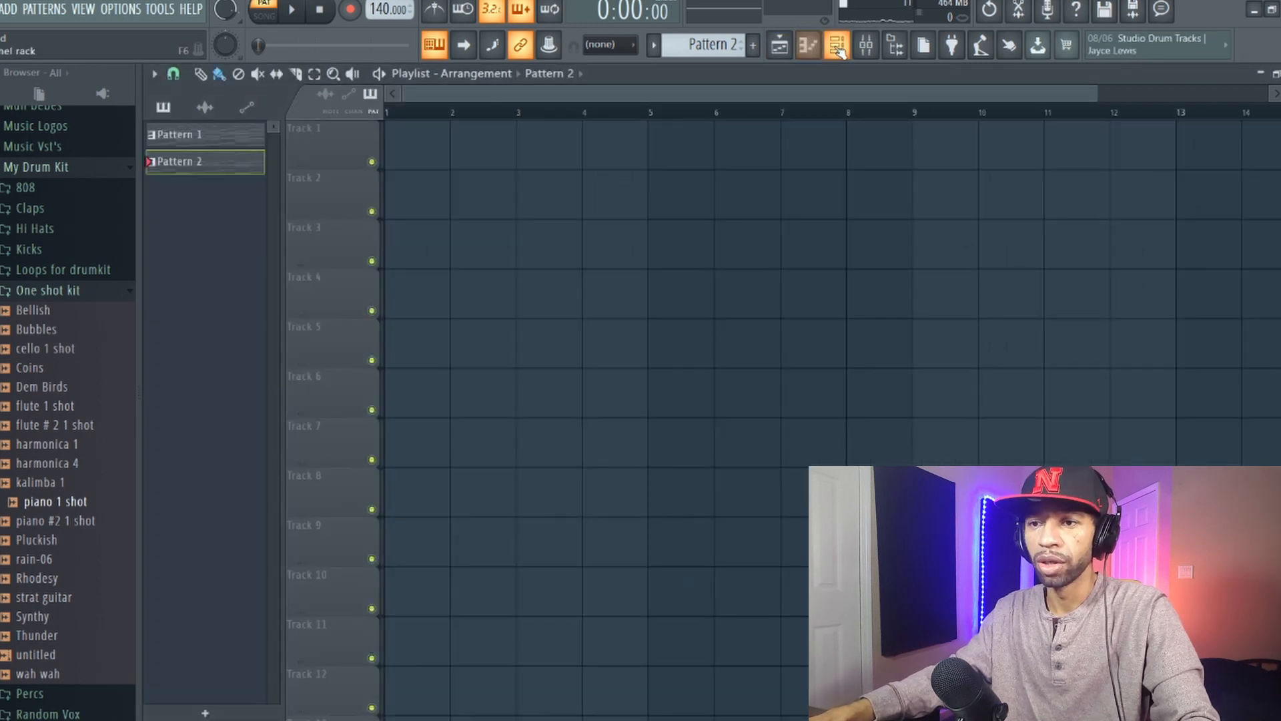
click(808, 45)
right_click(327, 300)
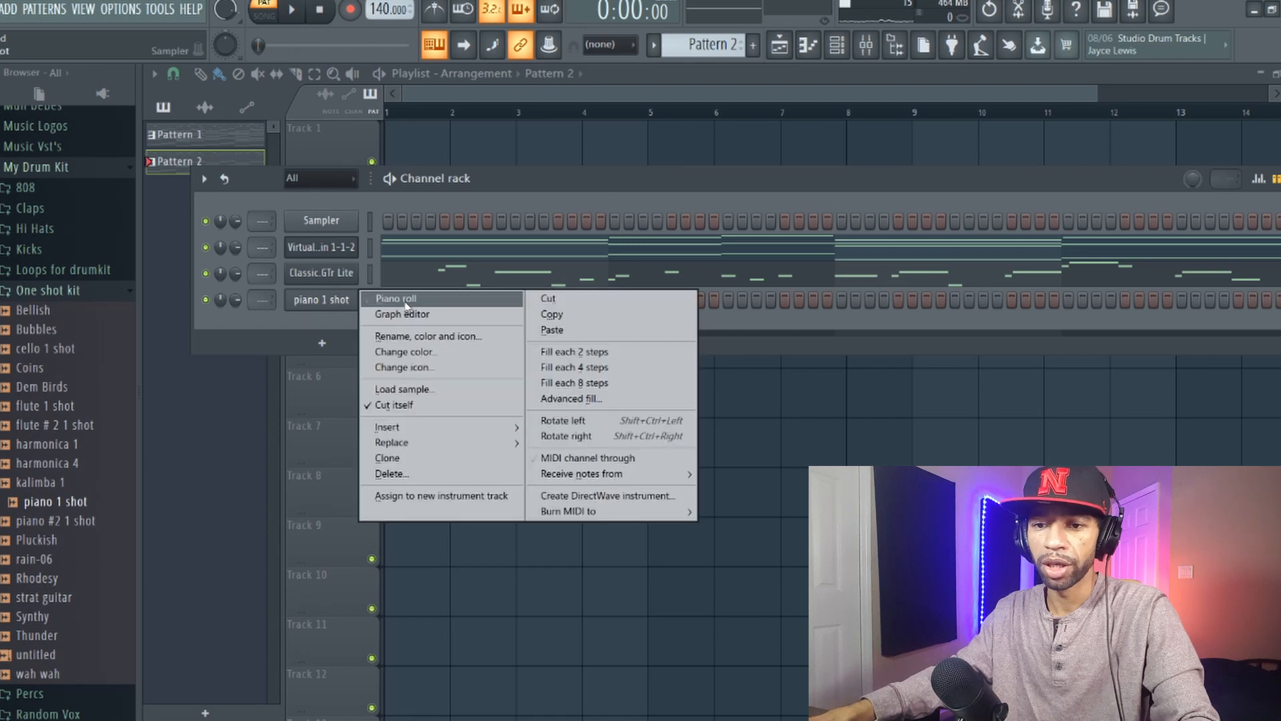
mouse_move(440, 430)
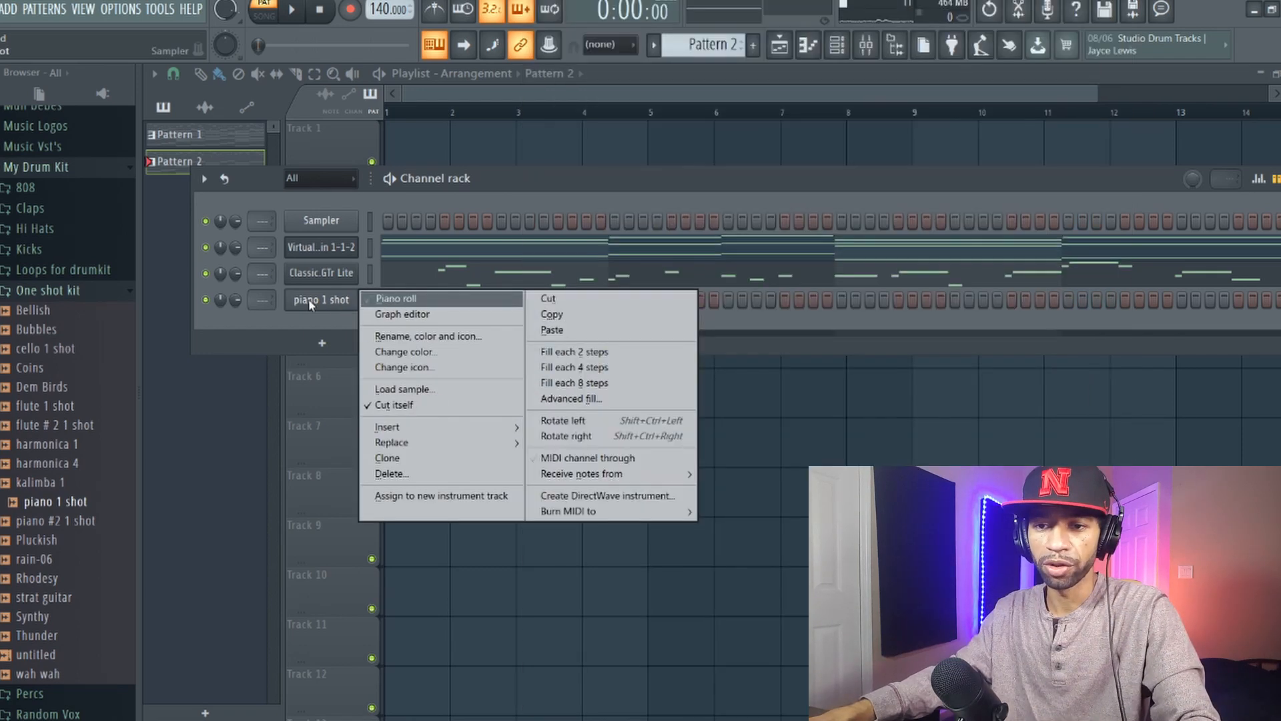
click(311, 306)
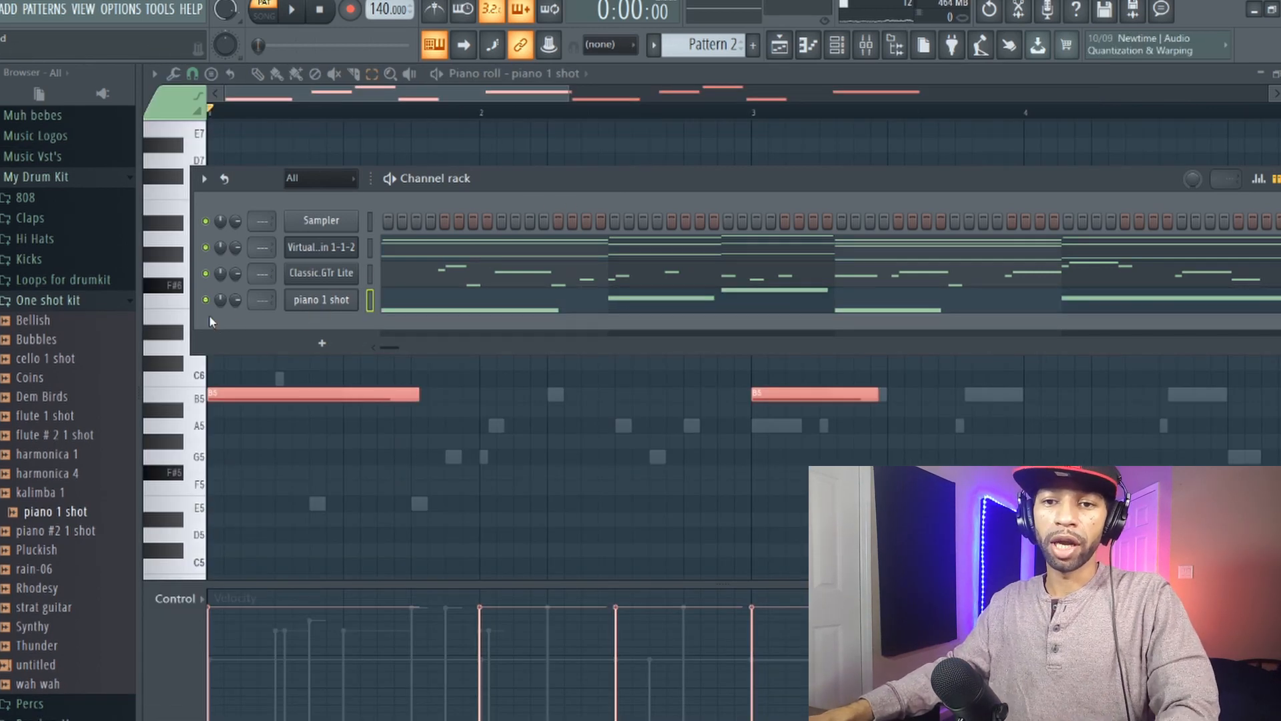
- Play Pattern 2 to hear the reversed piano with the other channels, keeping the channel rack clear of the notes, and stop playback
drag(491, 178, 407, 455)
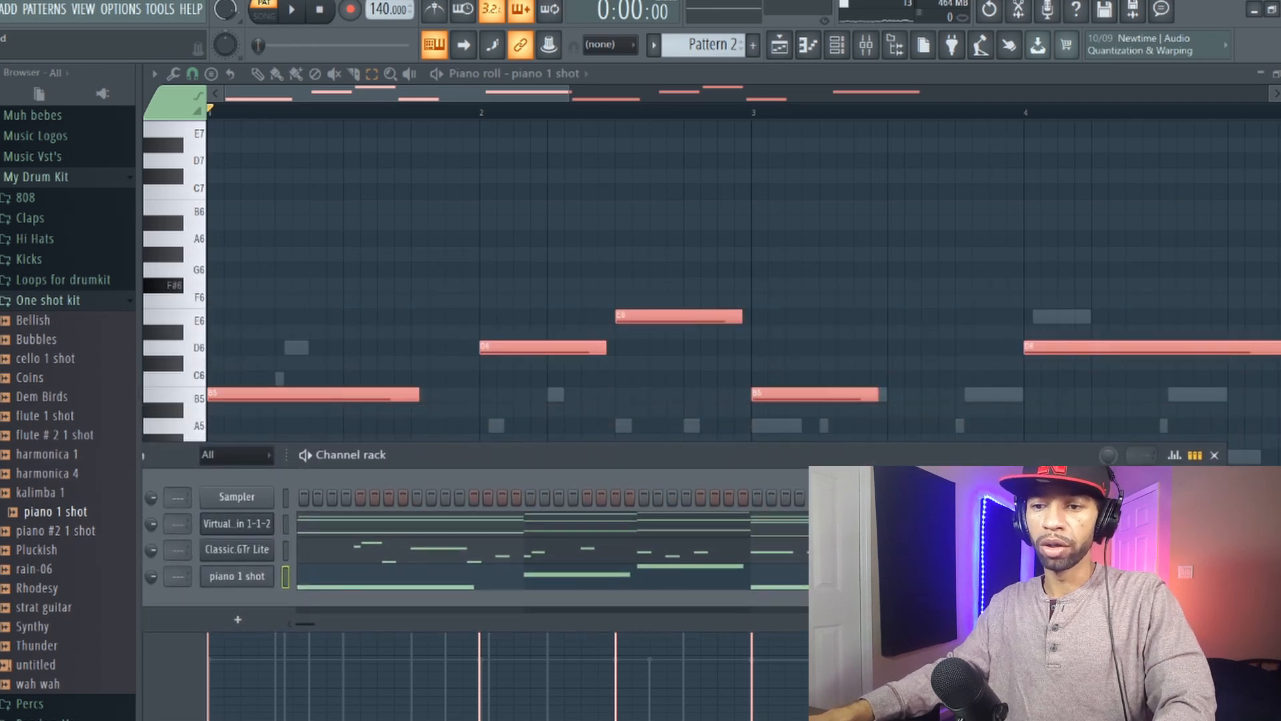
drag(829, 465, 870, 452)
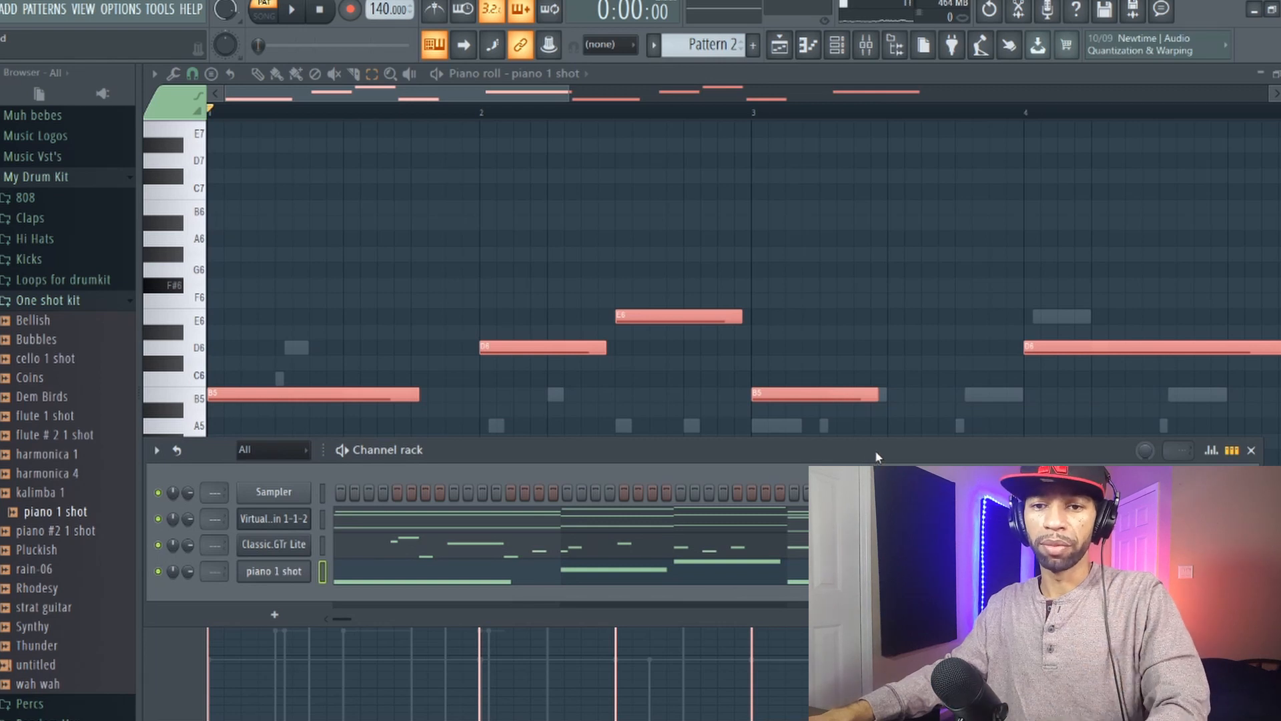
key(space)
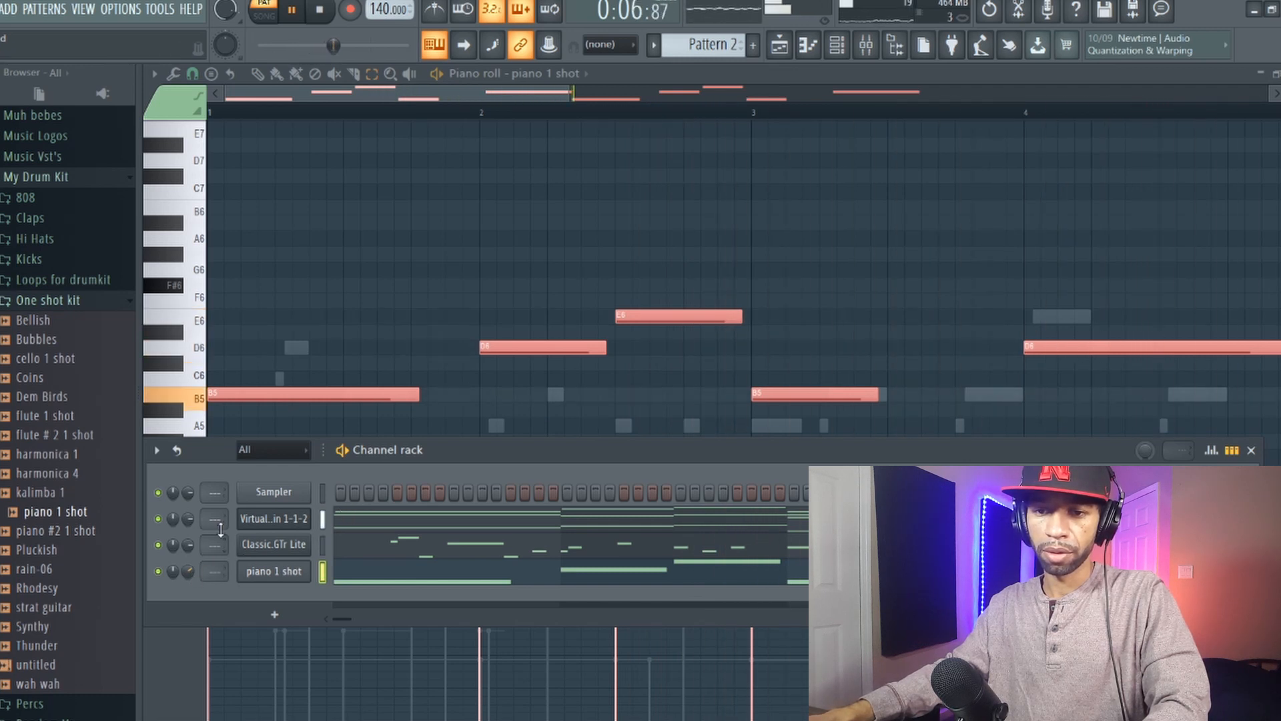
drag(503, 458, 555, 333)
key(space)
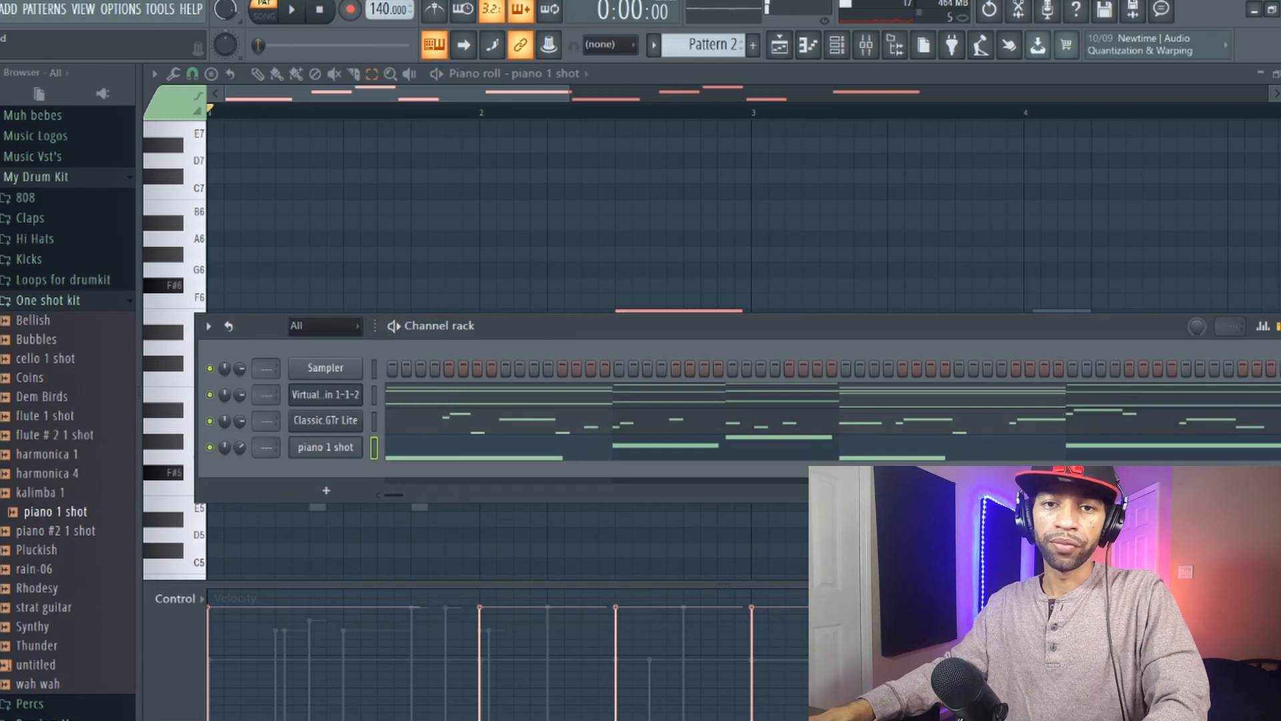
- Add the Cymatics Motor City 808 - C sample from the Cymatics Pharaoh Beta Pack's 808s folder as a new channel
scroll(67, 401, up, 10)
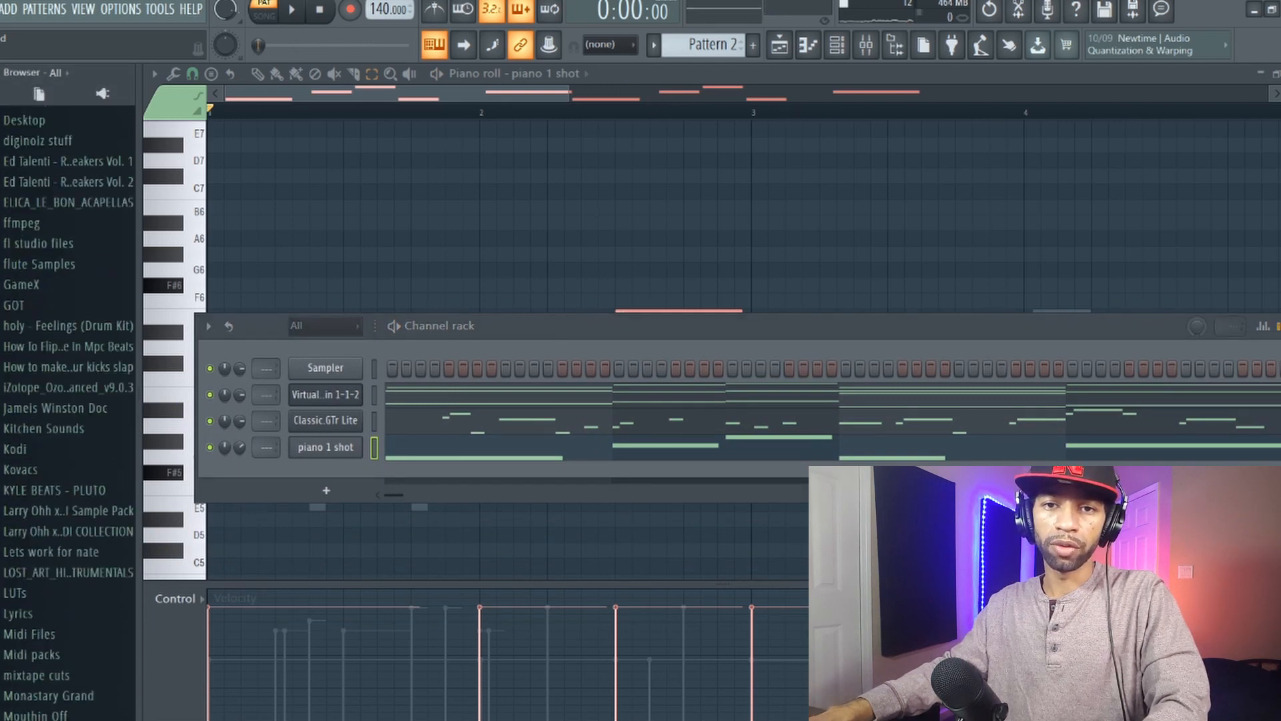
scroll(66, 400, up, 5)
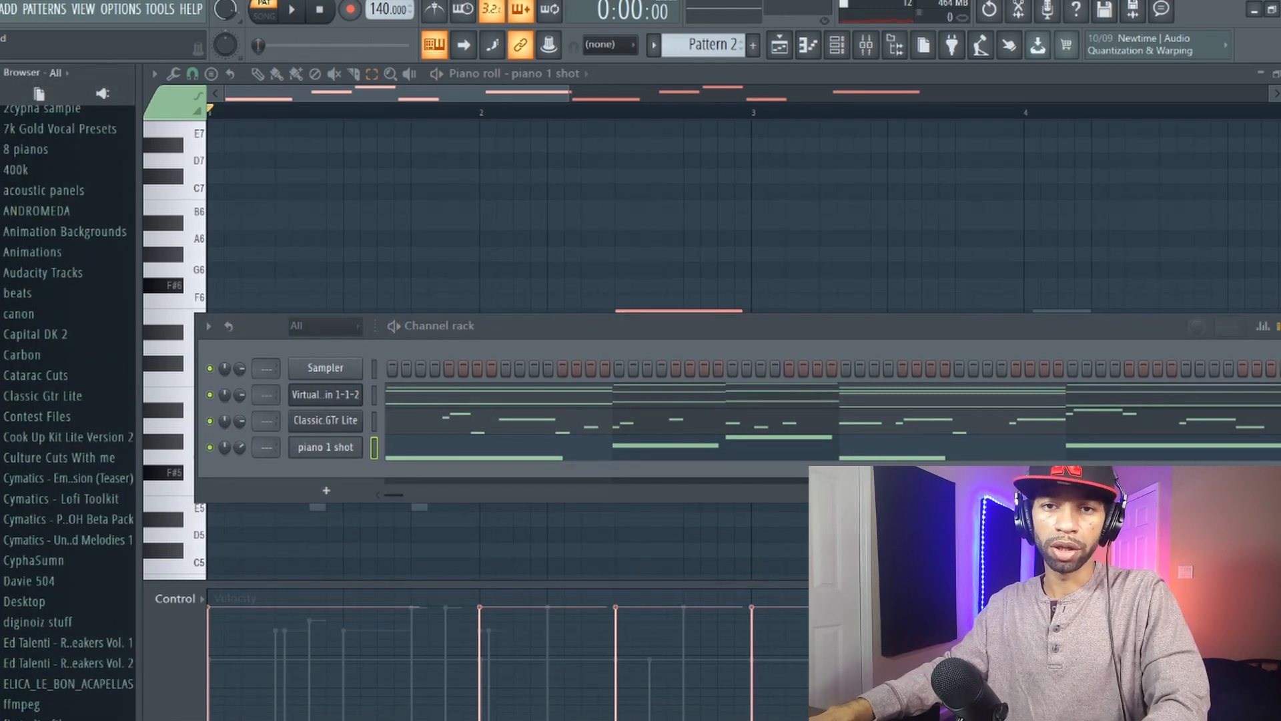
scroll(66, 401, up, 6)
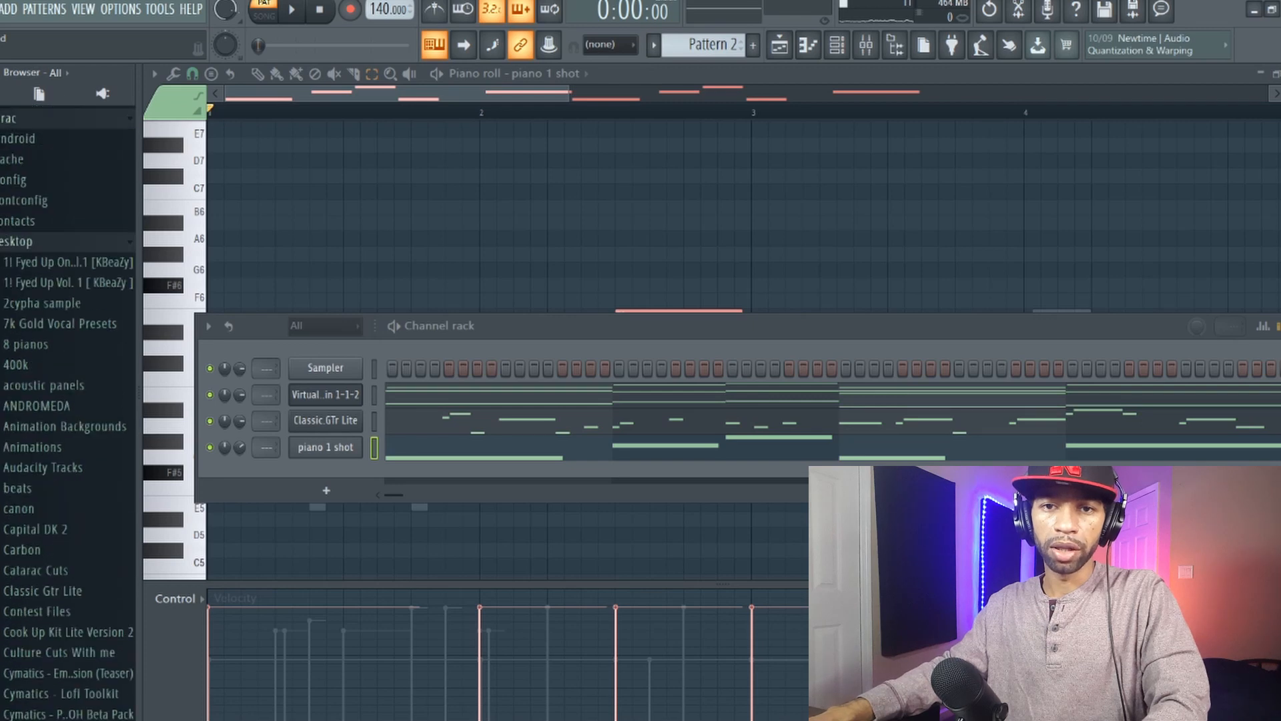
scroll(67, 400, down, 6)
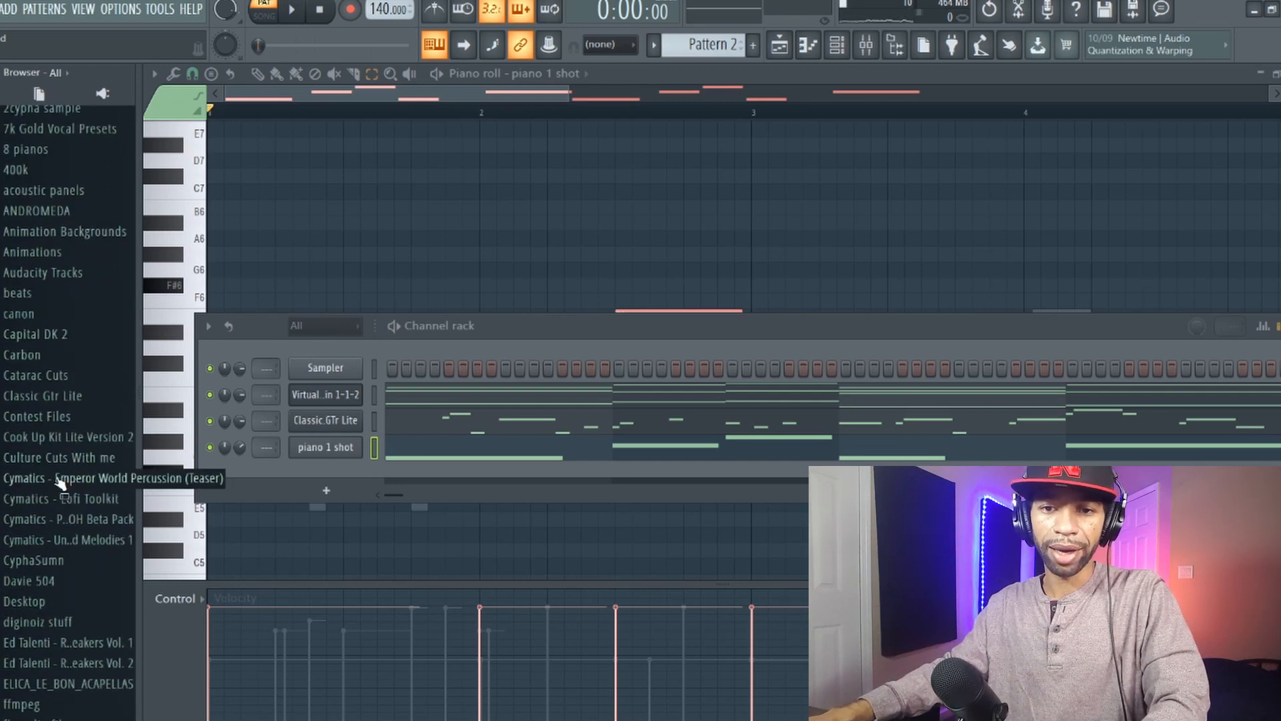
click(37, 521)
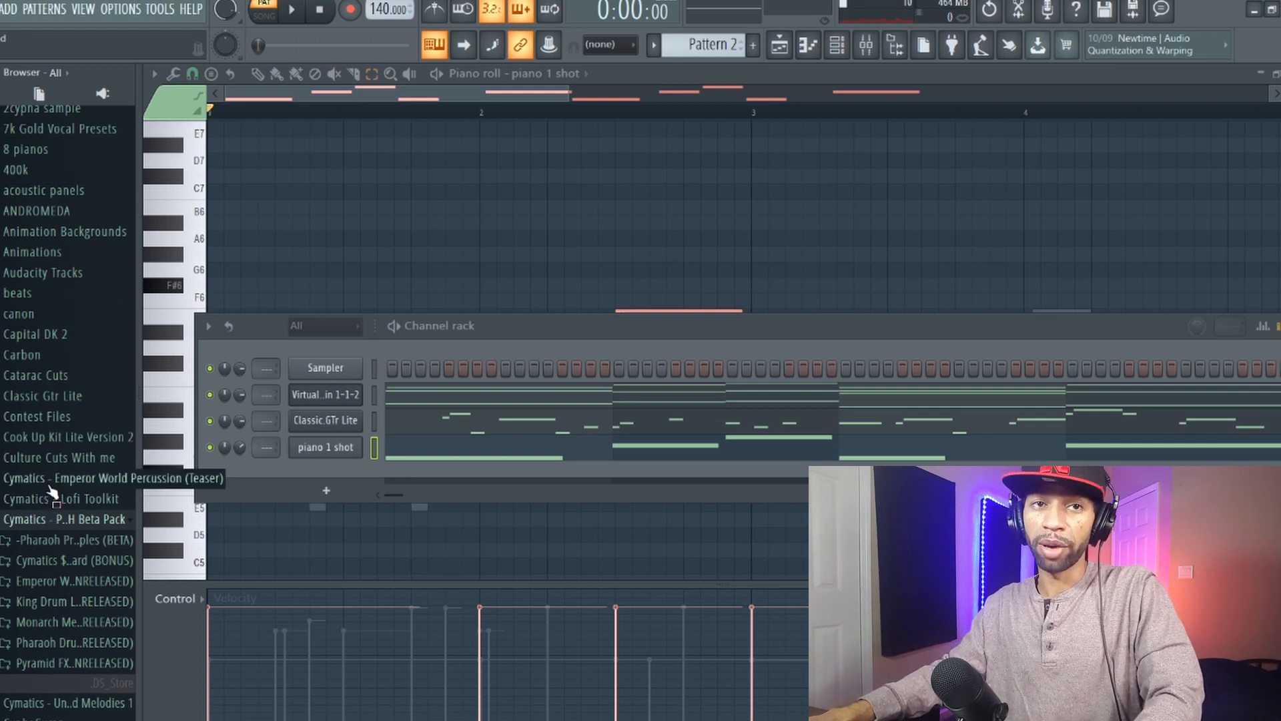
click(37, 537)
click(41, 403)
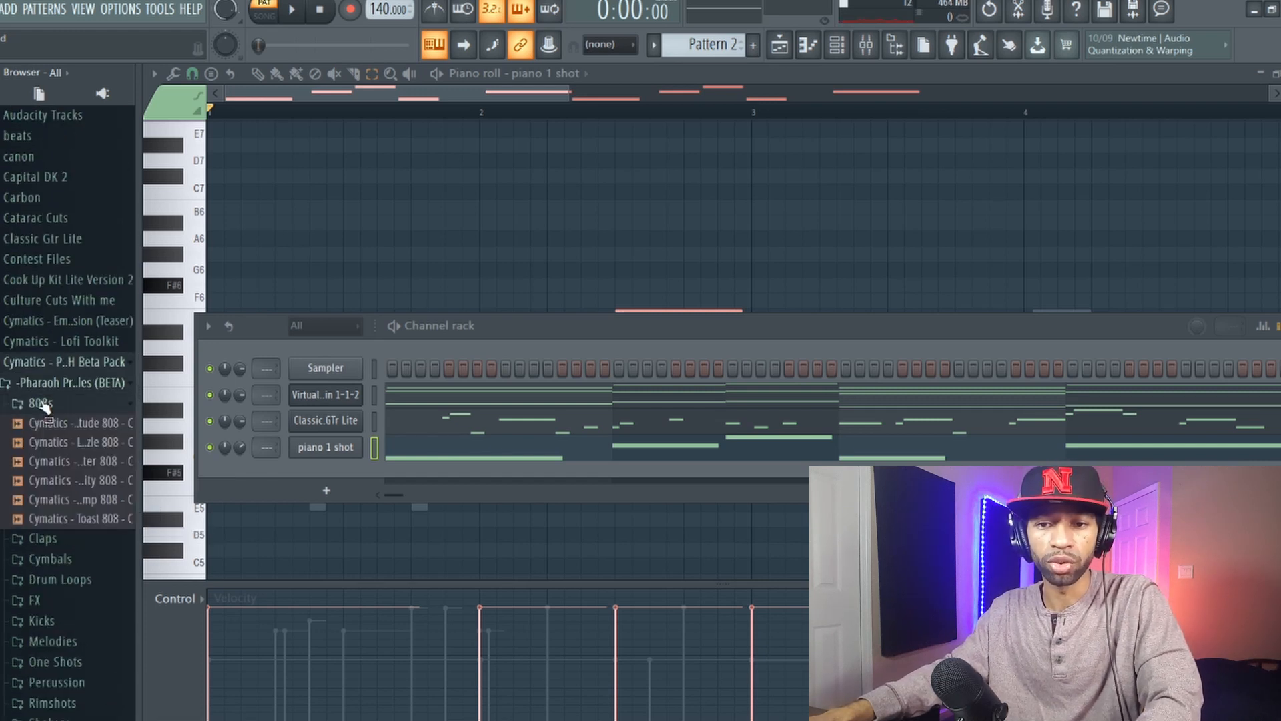
click(54, 483)
drag(56, 483, 318, 464)
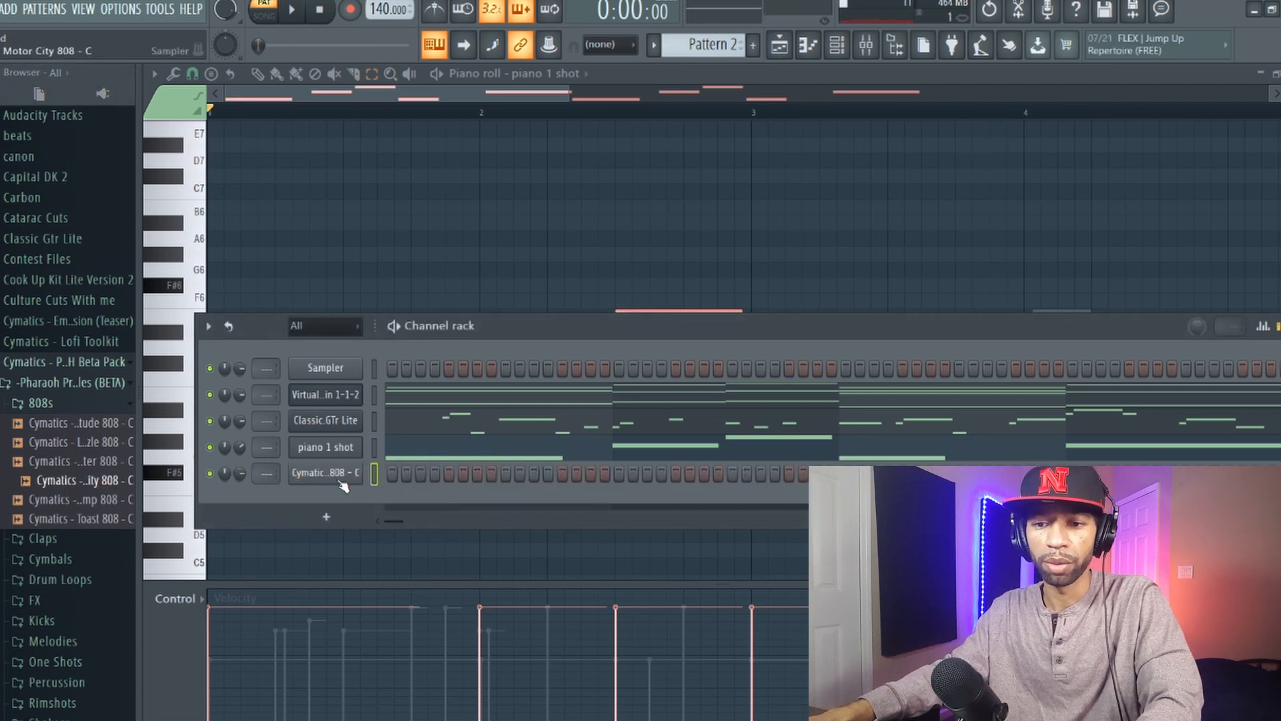
- Enter short notes for the Motor City 808 channel in Pattern 2's piano roll, beginning with E5, F#5 and C5
click(786, 52)
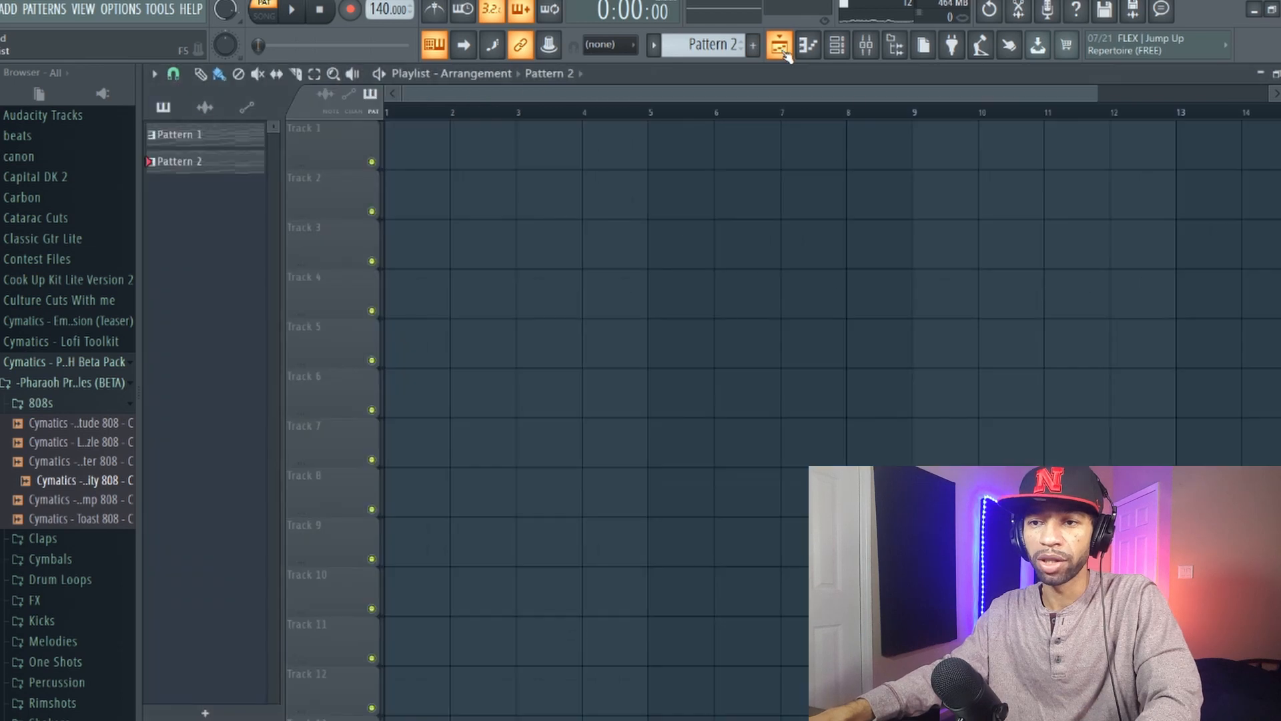
click(782, 51)
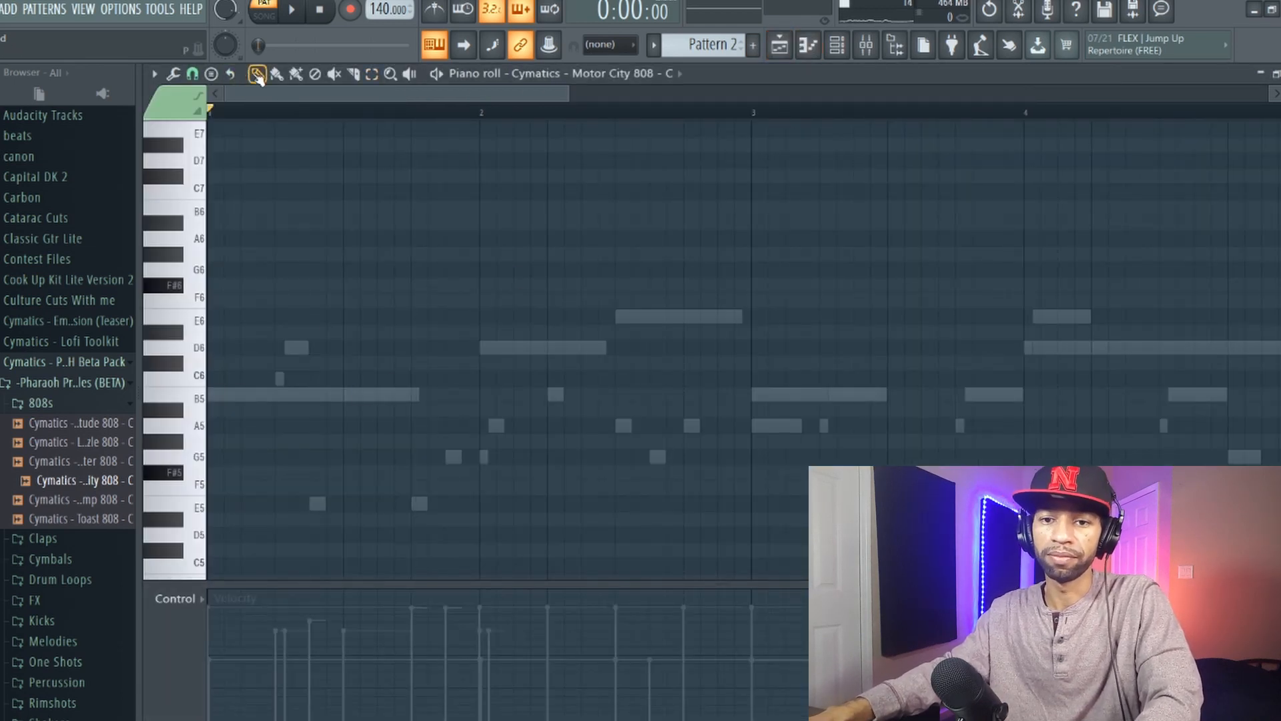
click(215, 399)
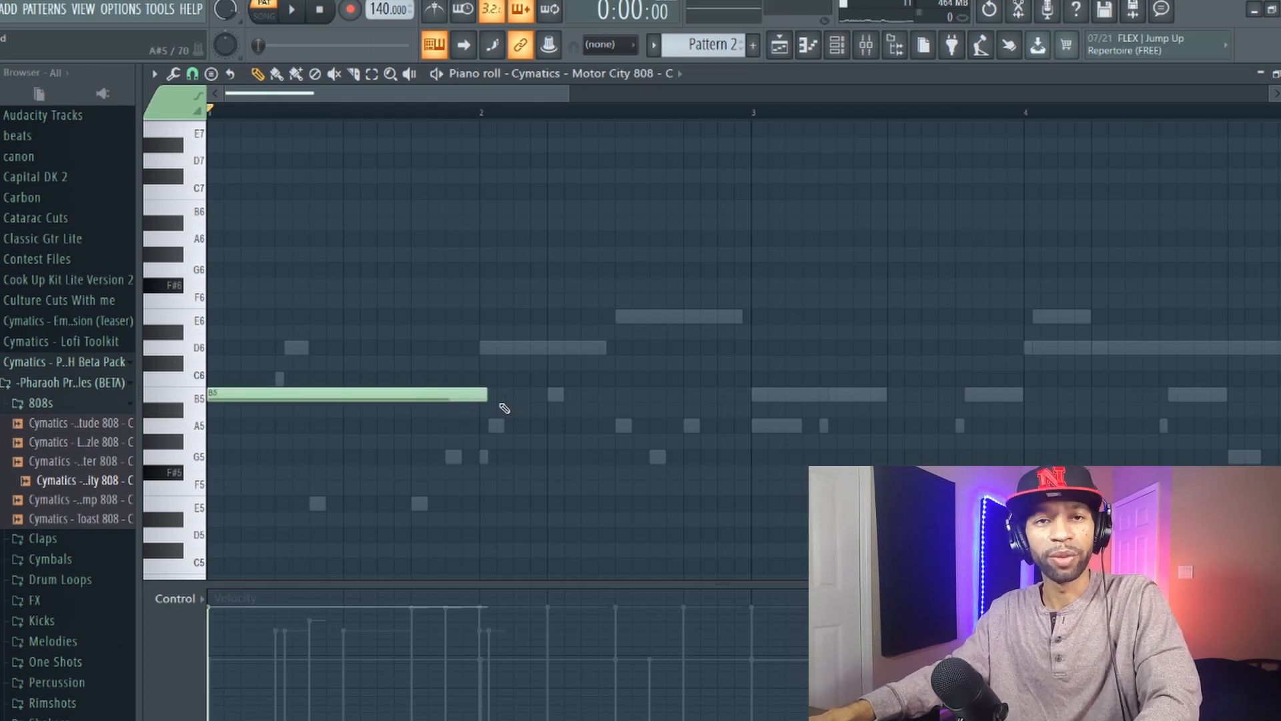
drag(482, 394, 232, 391)
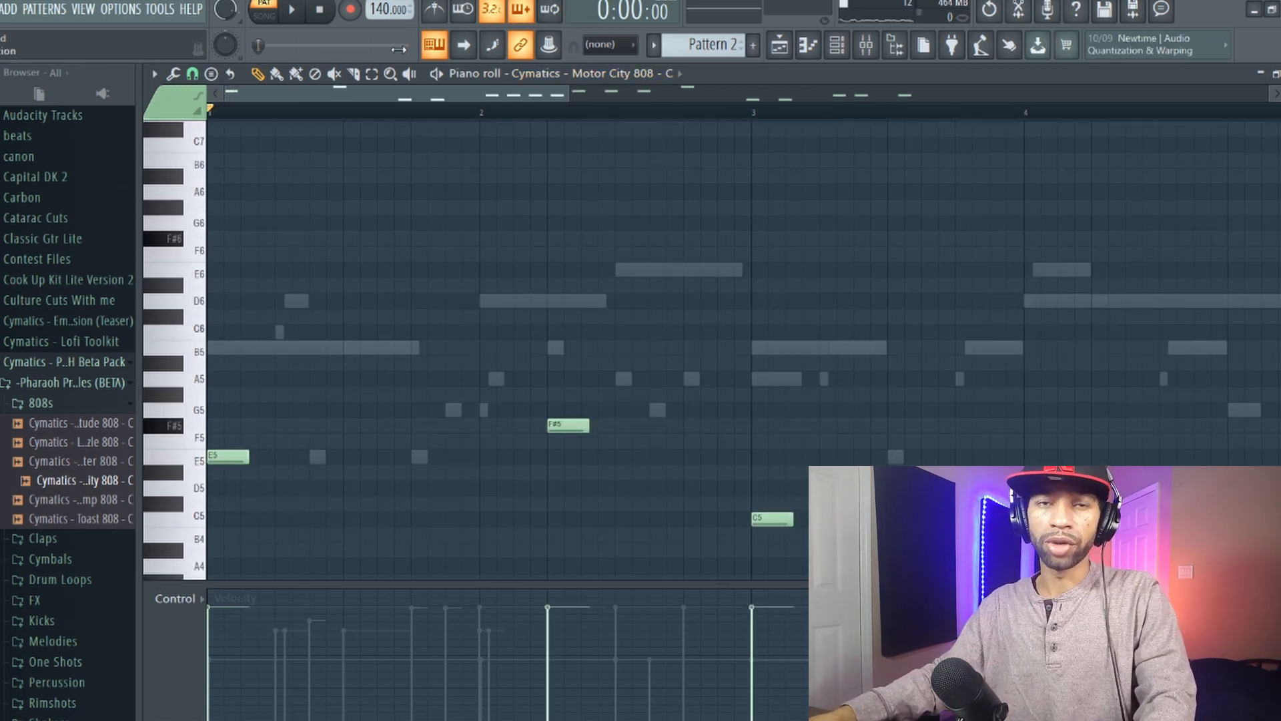
- Audition samples in the pack's Claps folder while Pattern 2 plays, add Cymatics - Gatorade Clap as a new channel, and stop playback
click(303, 10)
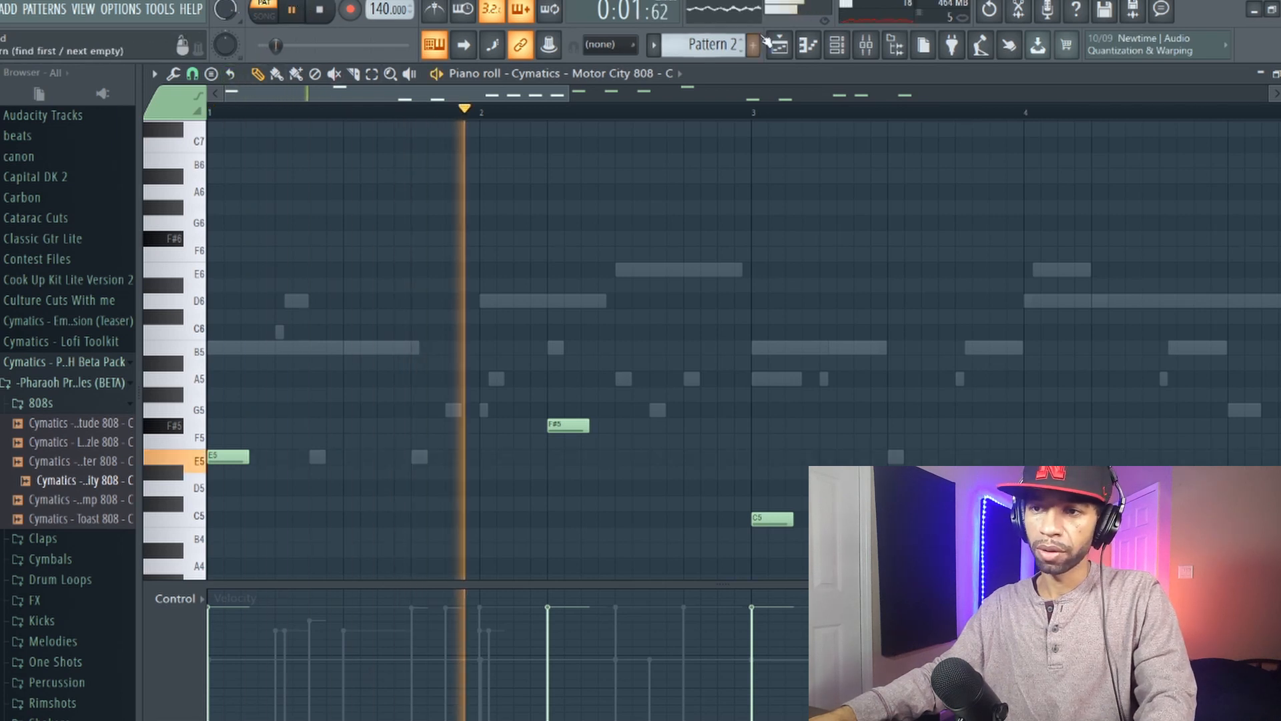
key(F6)
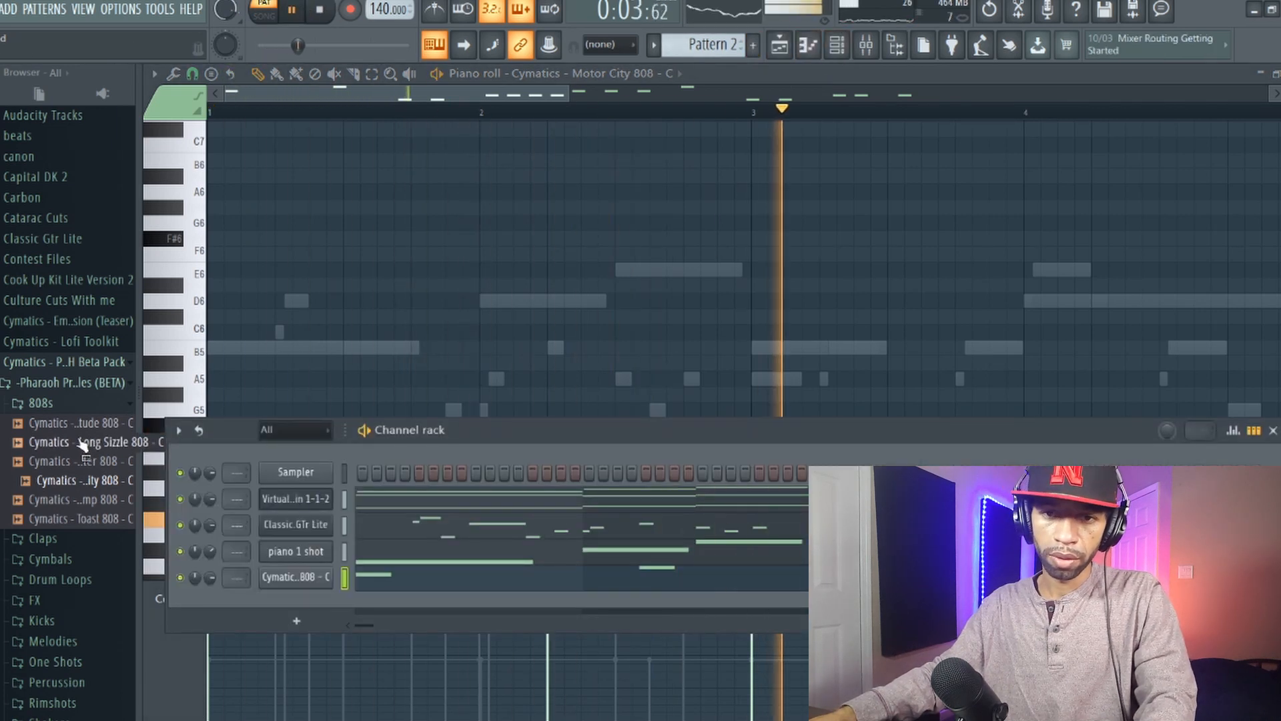
click(48, 403)
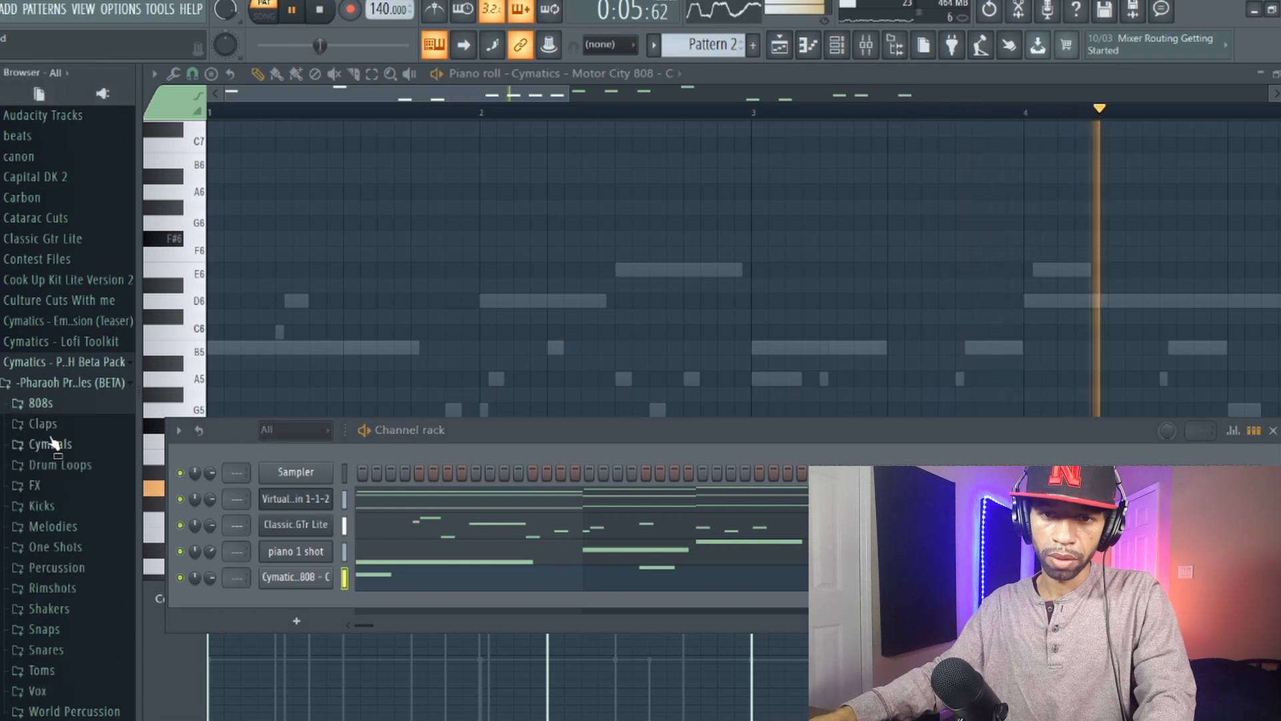
click(44, 424)
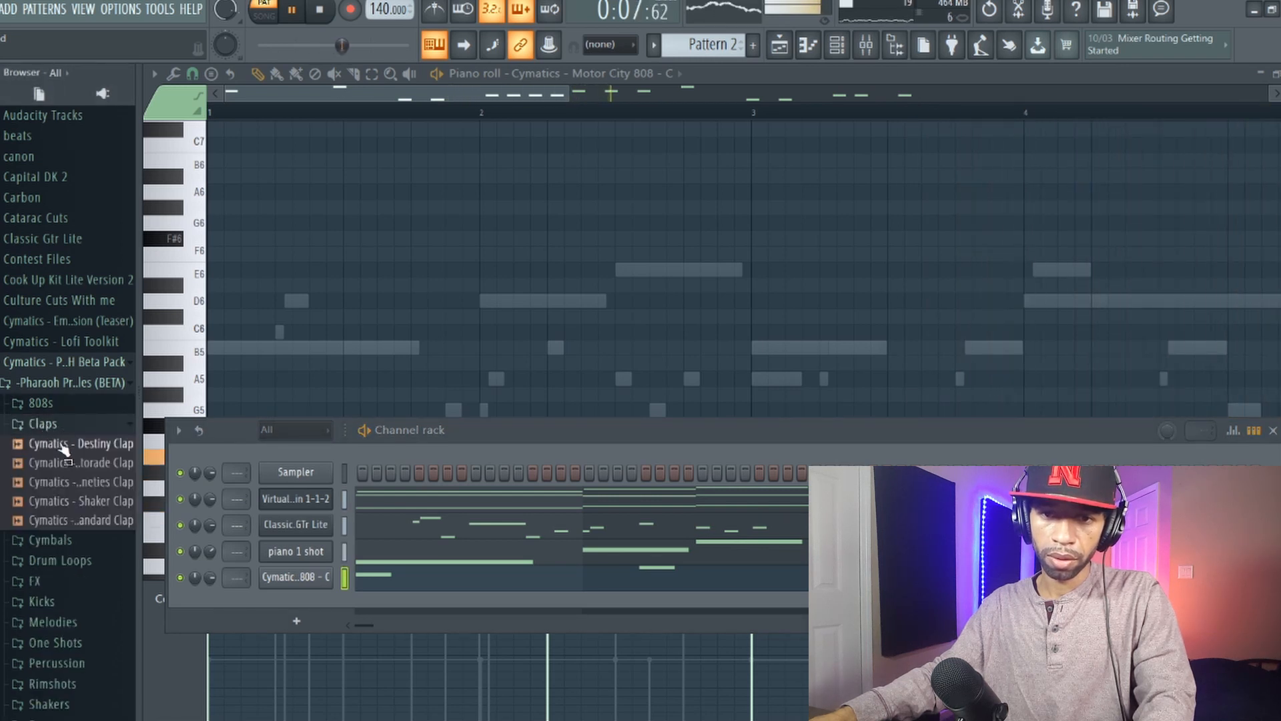
click(60, 445)
click(55, 463)
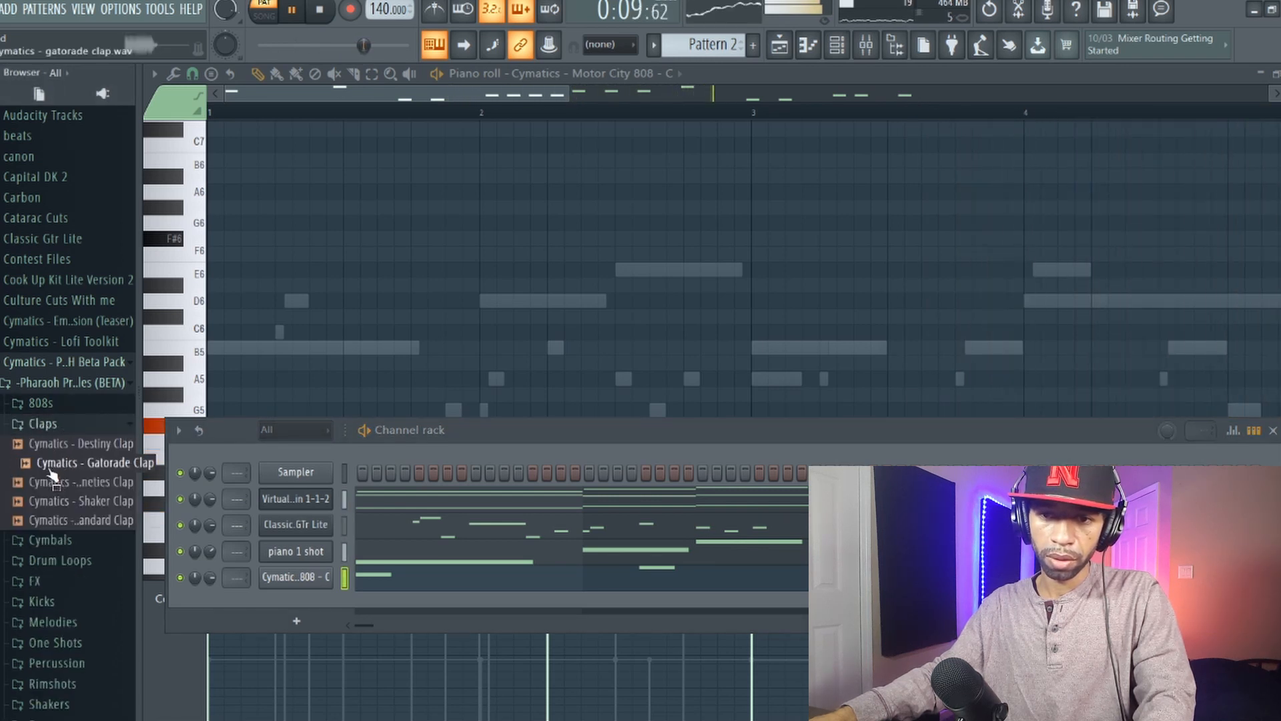
drag(51, 473, 281, 604)
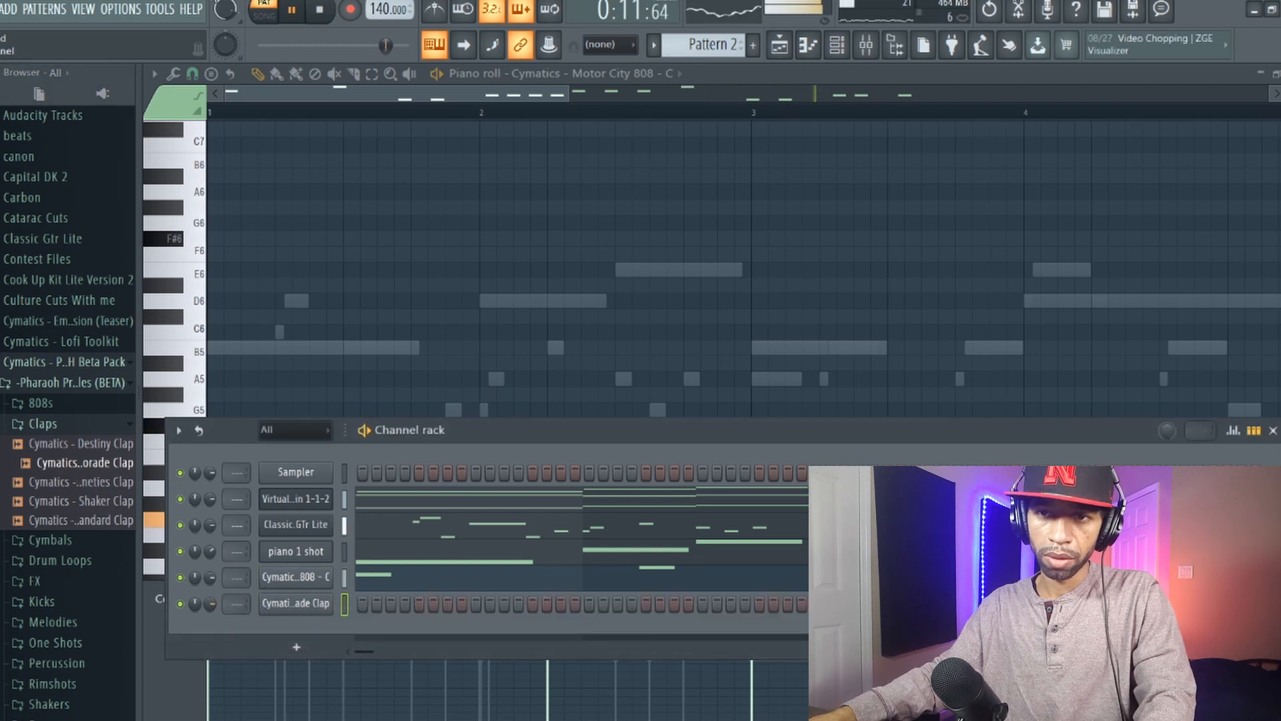
key(space)
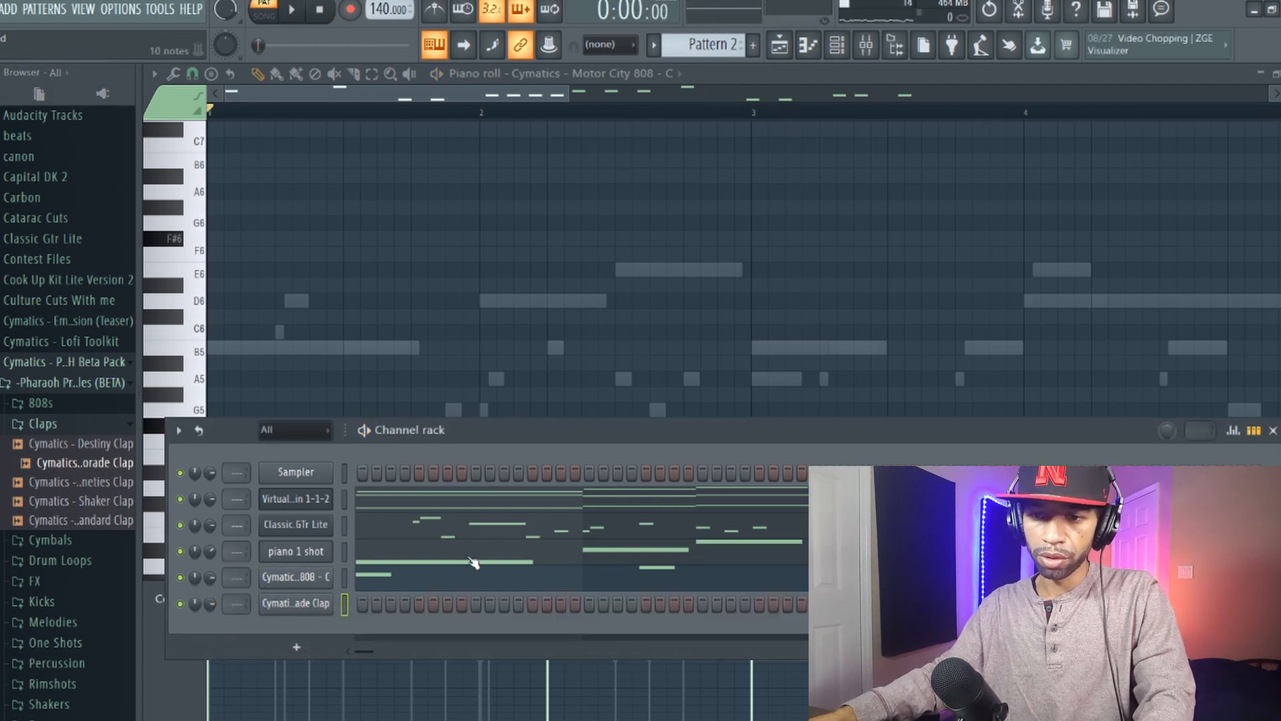
- Place Pattern 1 on Track 1 from bar 1 and the empty Pattern 3 on Track 2 at bars 1 and 5
click(779, 45)
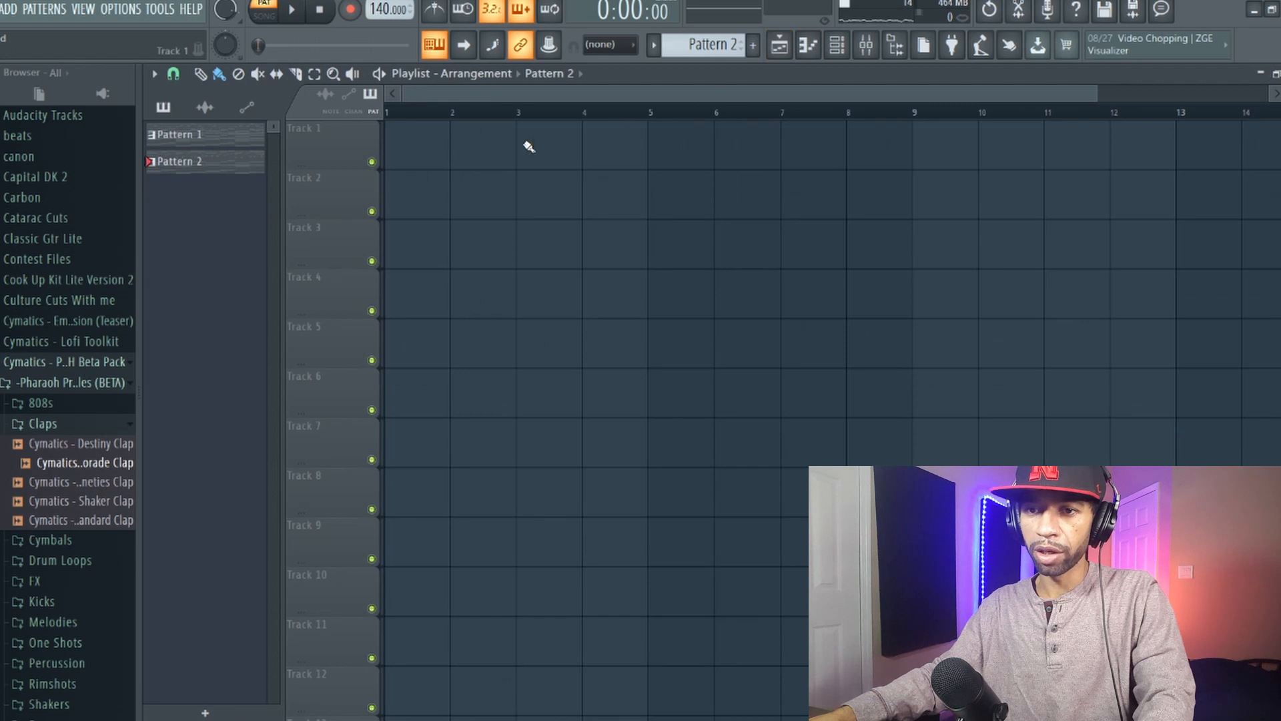
drag(199, 139, 405, 157)
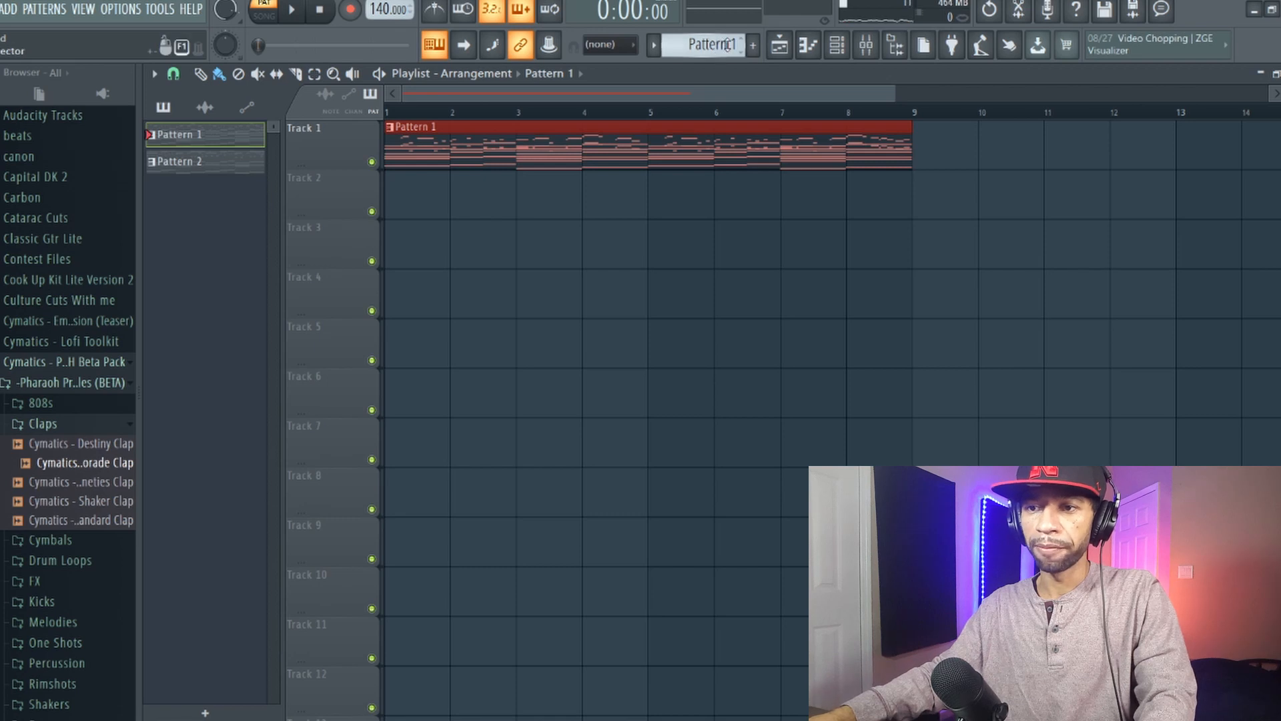
scroll(728, 45, up, 1)
scroll(734, 41, up, 1)
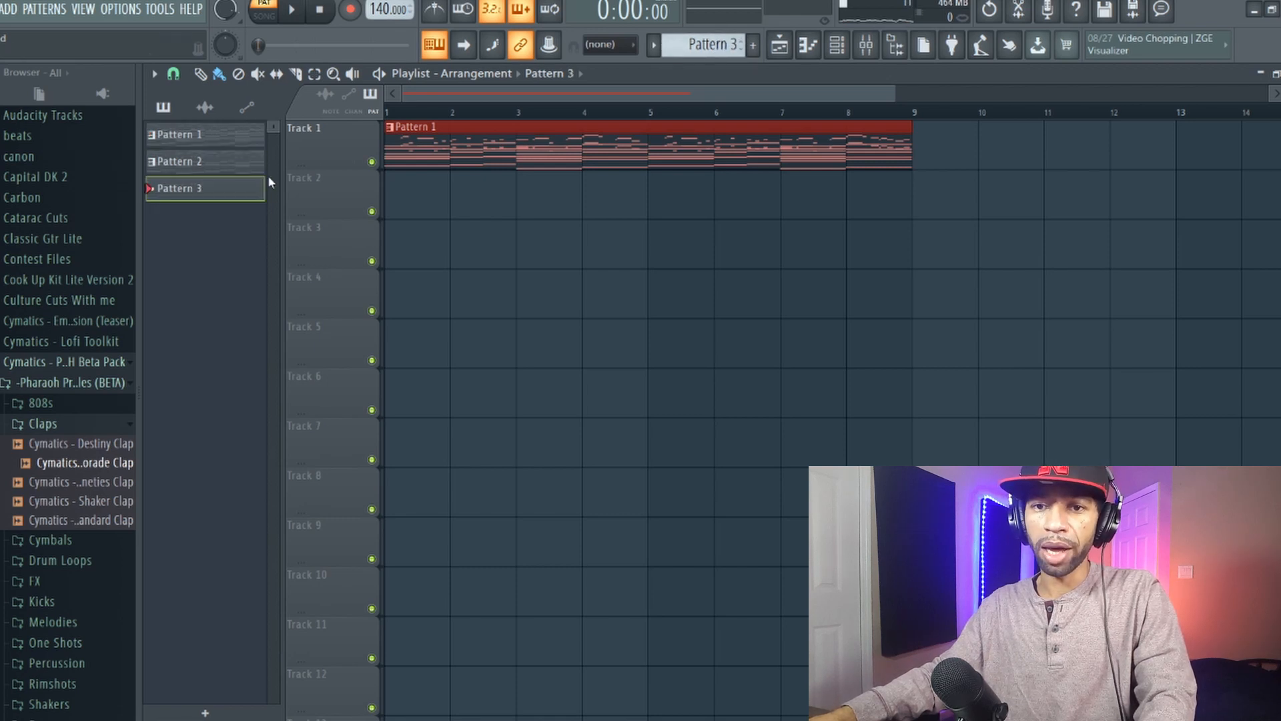
drag(226, 201, 391, 214)
click(656, 208)
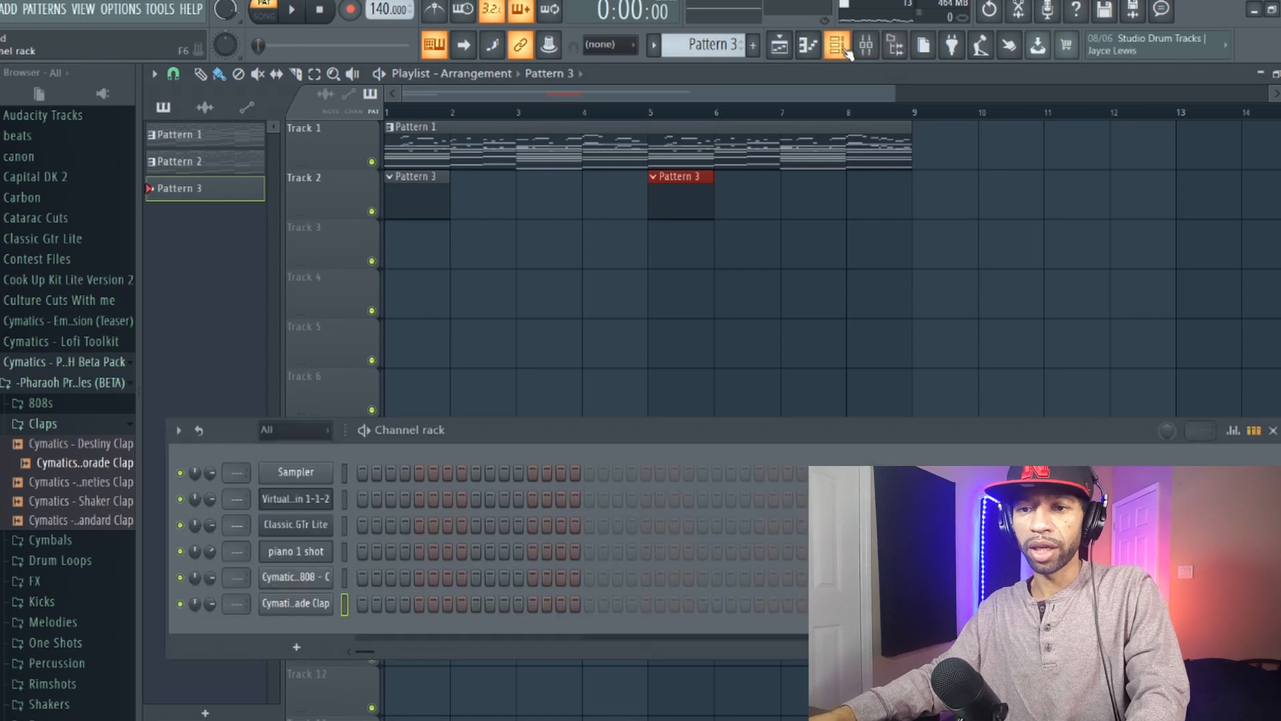
- Put a Gatorade Clap hit on step 9 of Pattern 3 and play the arrangement in song mode
double_click(427, 183)
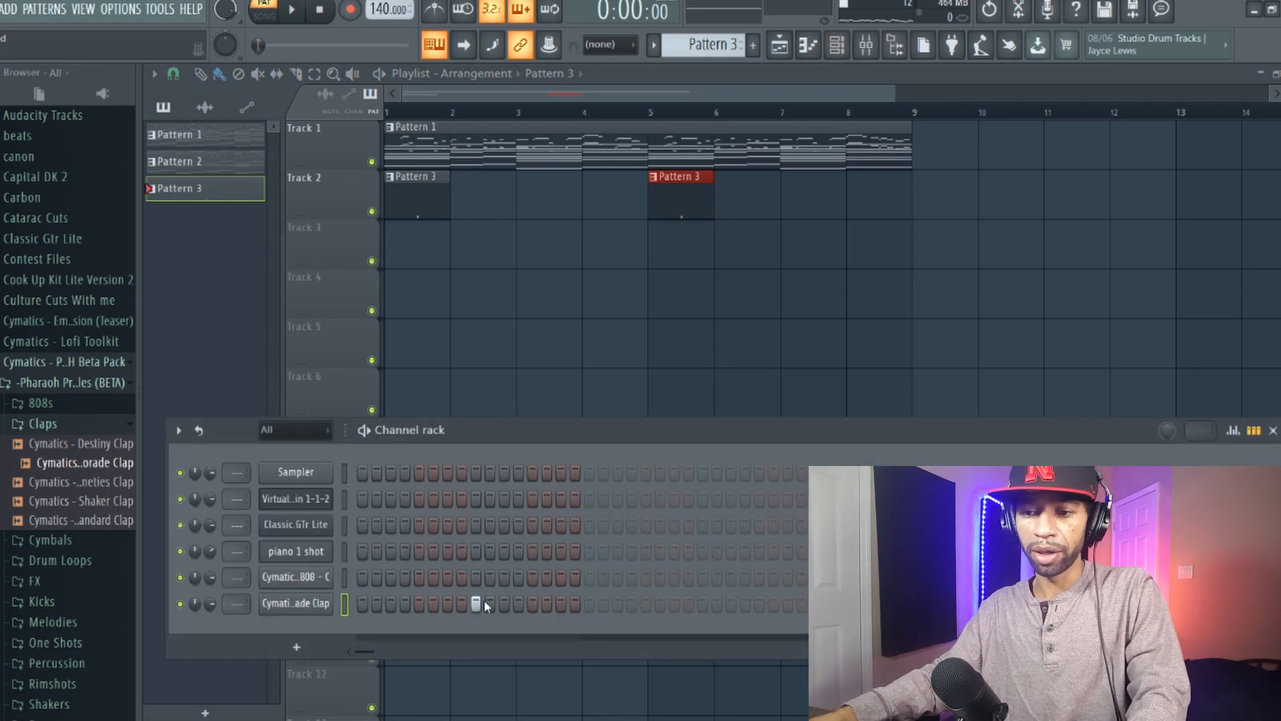
click(704, 604)
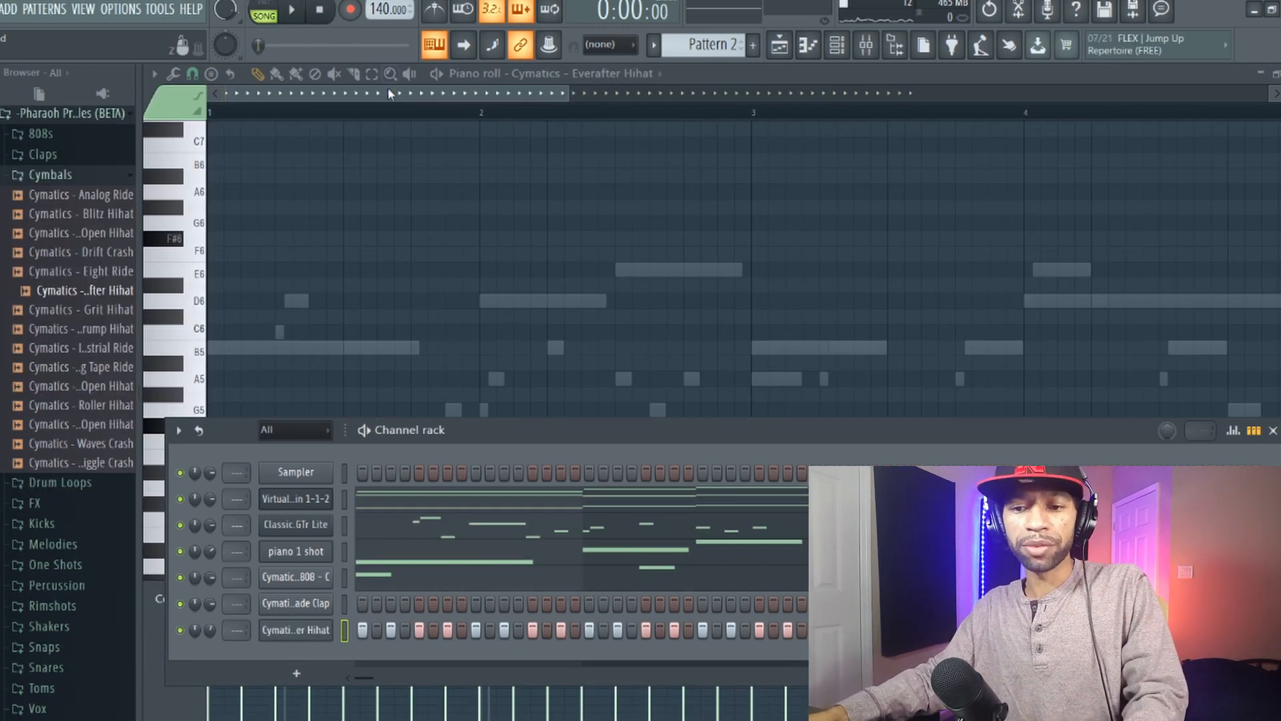
click(297, 11)
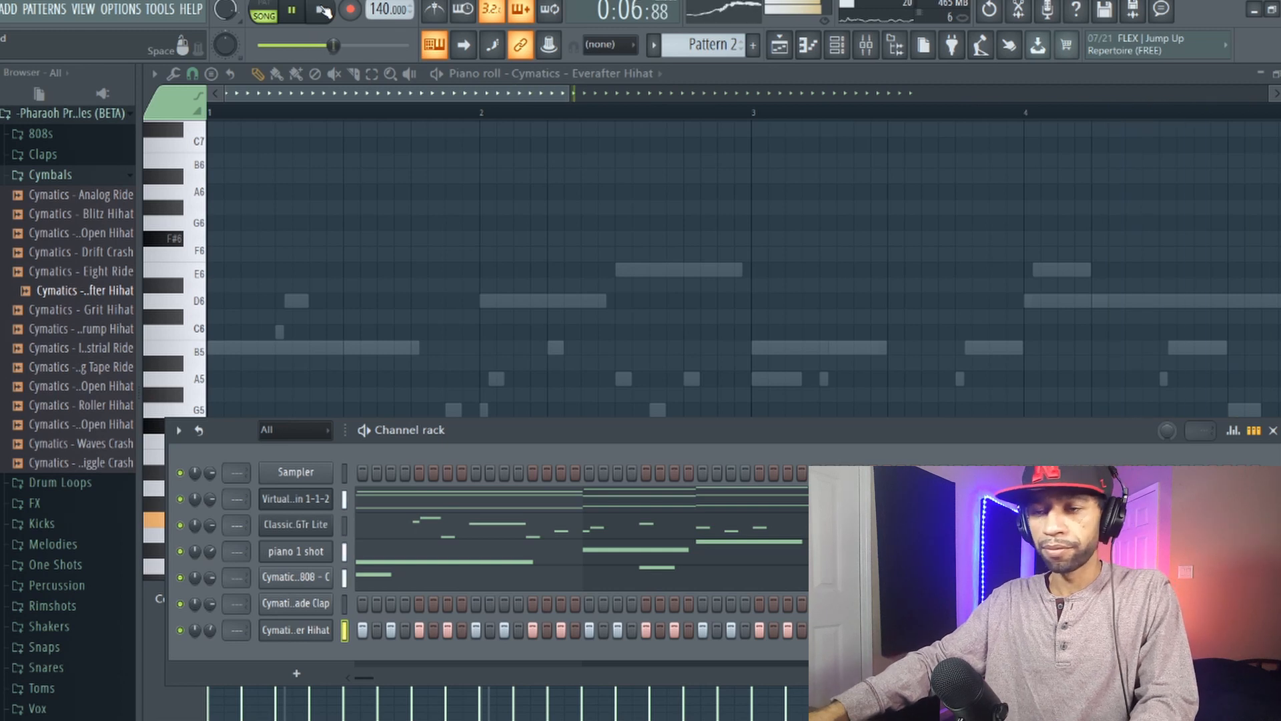
key(space)
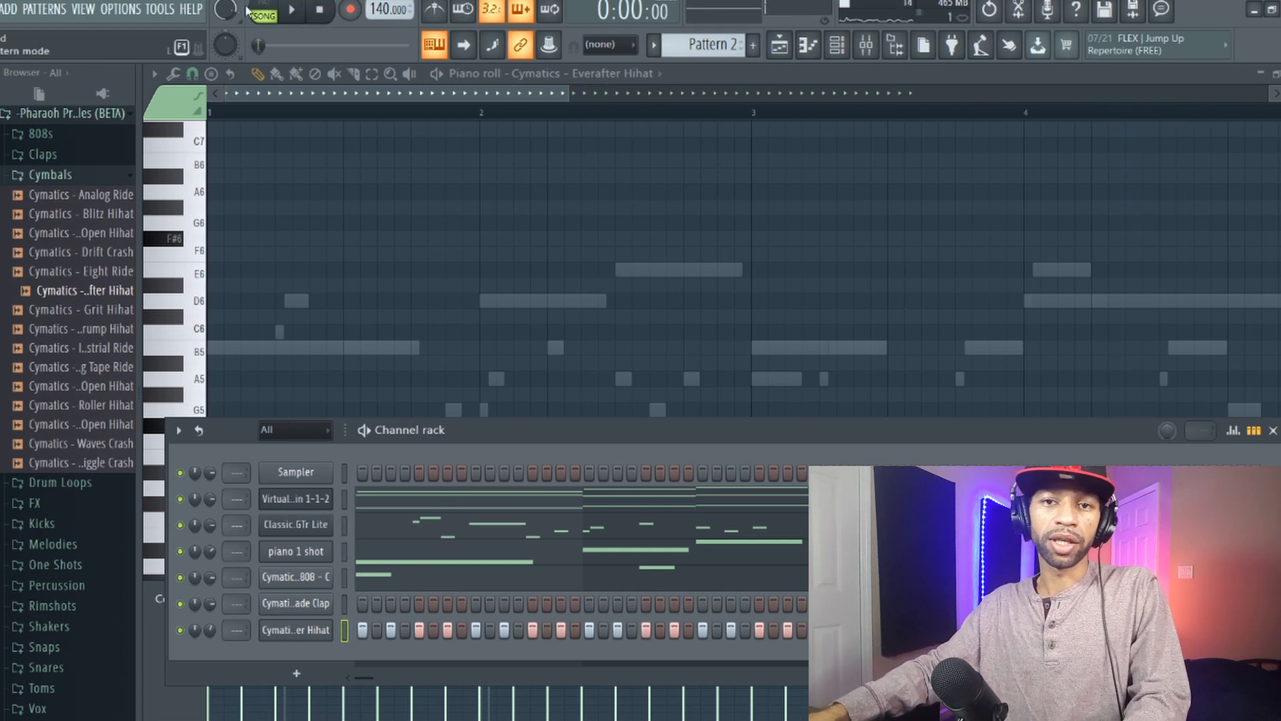
- Start over with an empty project and add Virtual Power Plugin 1-1-2 as a new channel
click(1, 10)
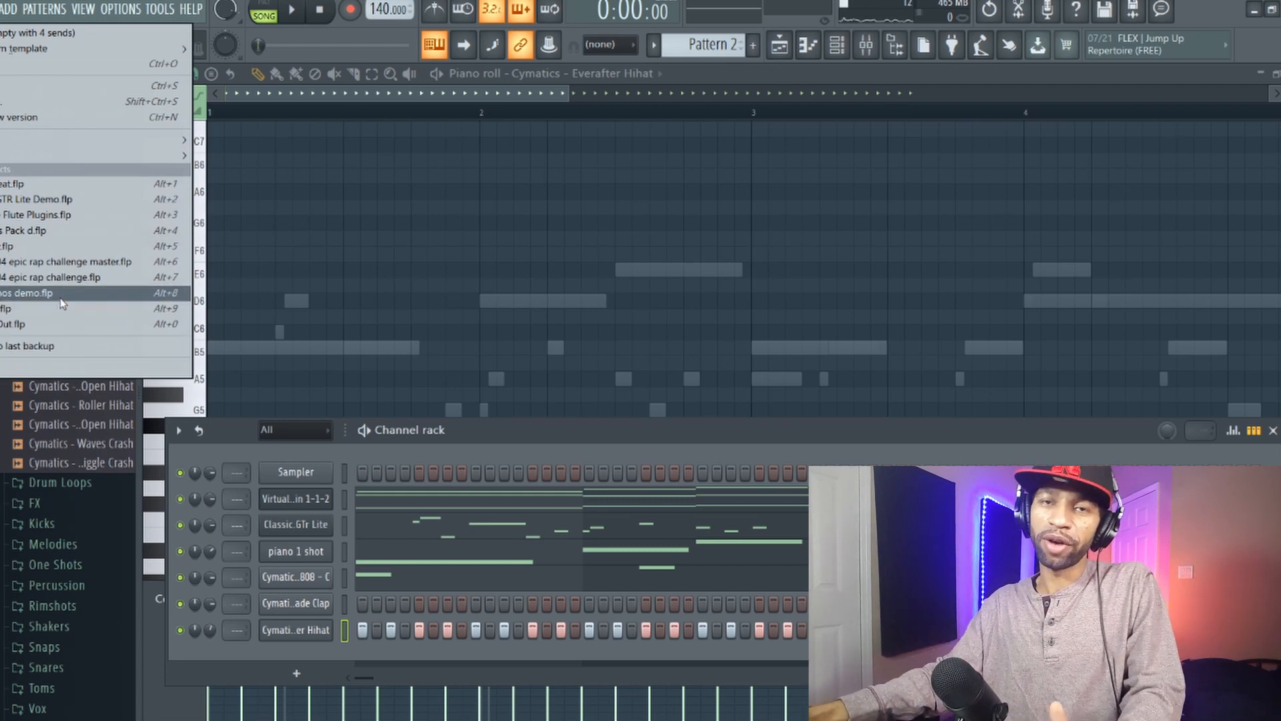
mouse_move(93, 148)
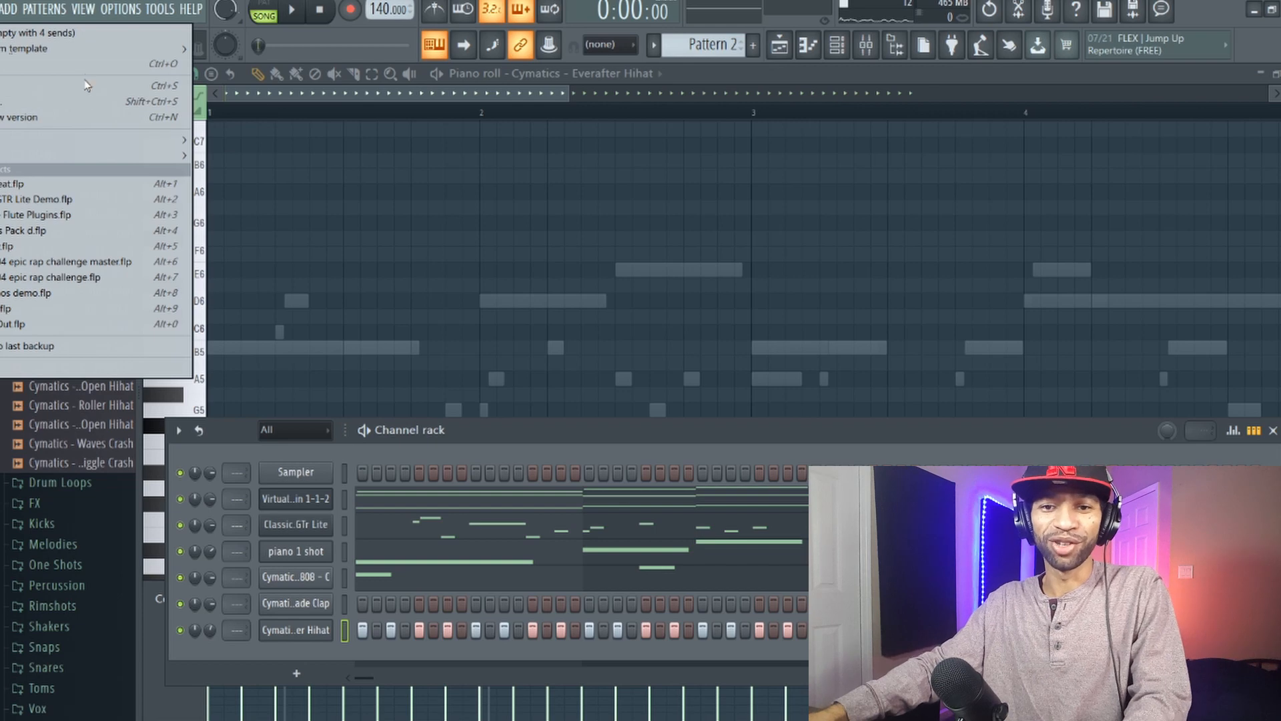
click(48, 368)
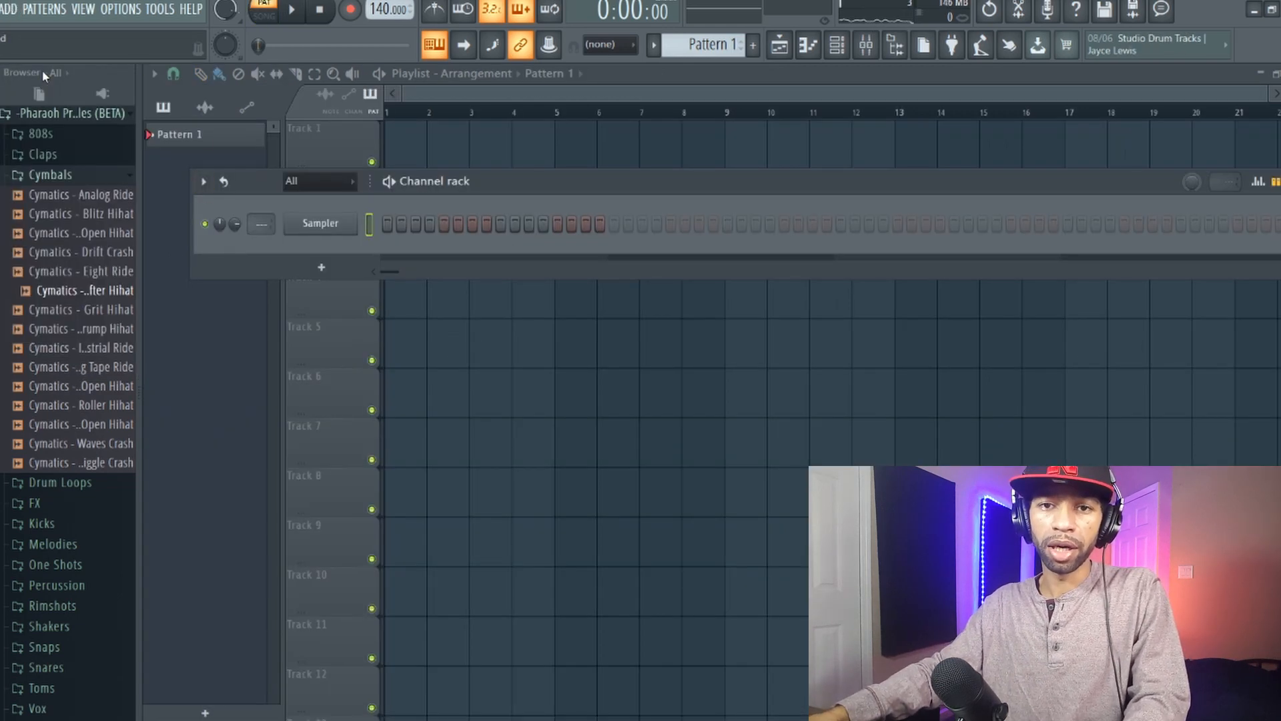
click(15, 10)
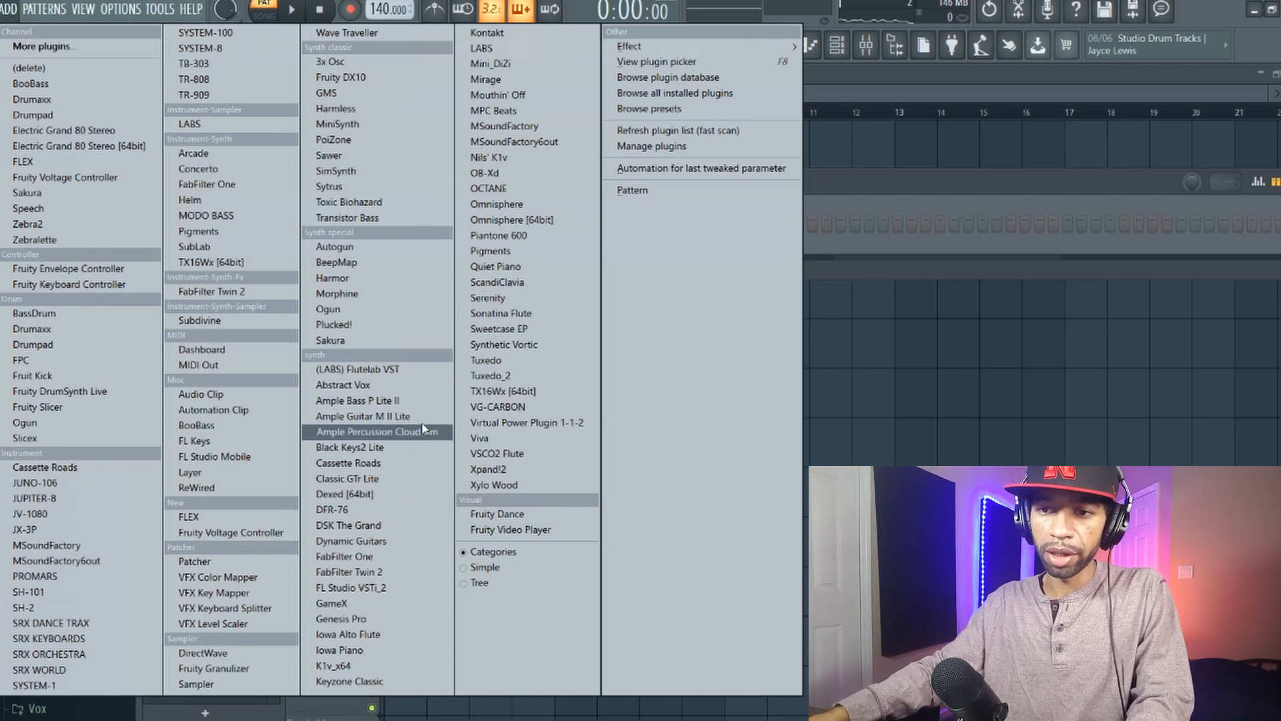
click(490, 423)
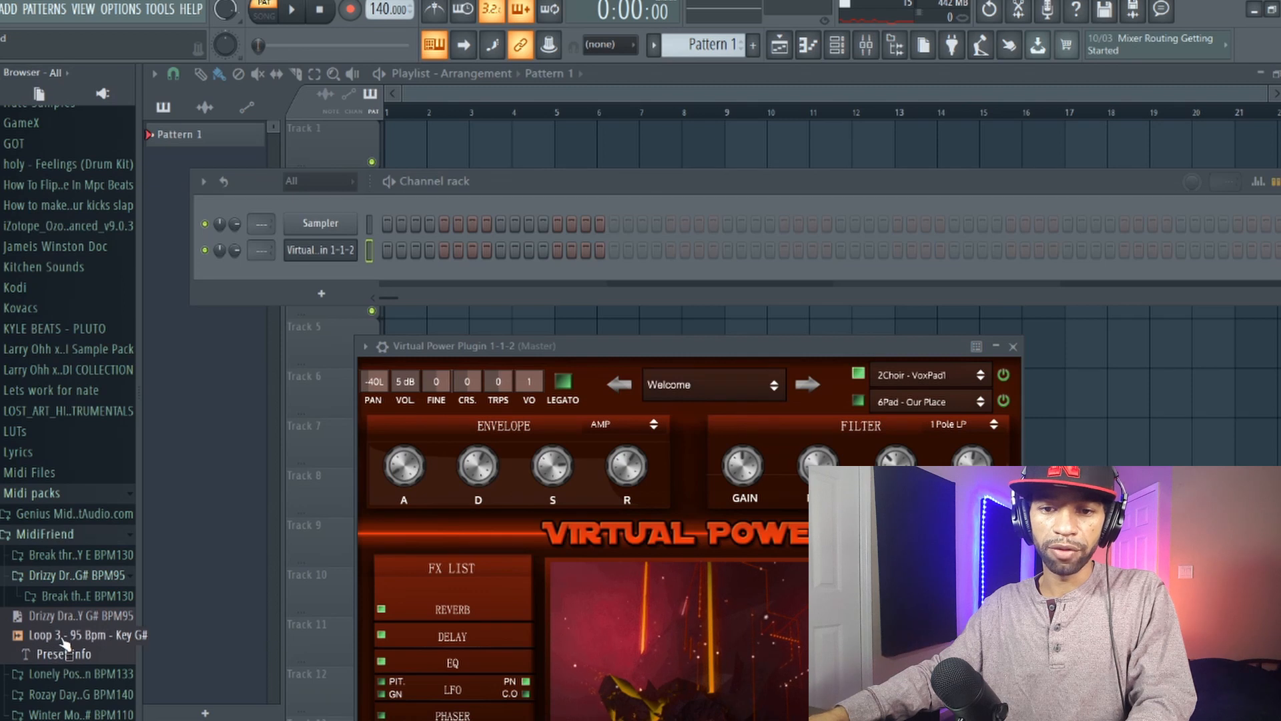
- Preview the MidiFriend Loop 3 audio and load the Drizzy Drake type KEY G# BPM95 MIDI onto the Virtual Power channel
click(64, 637)
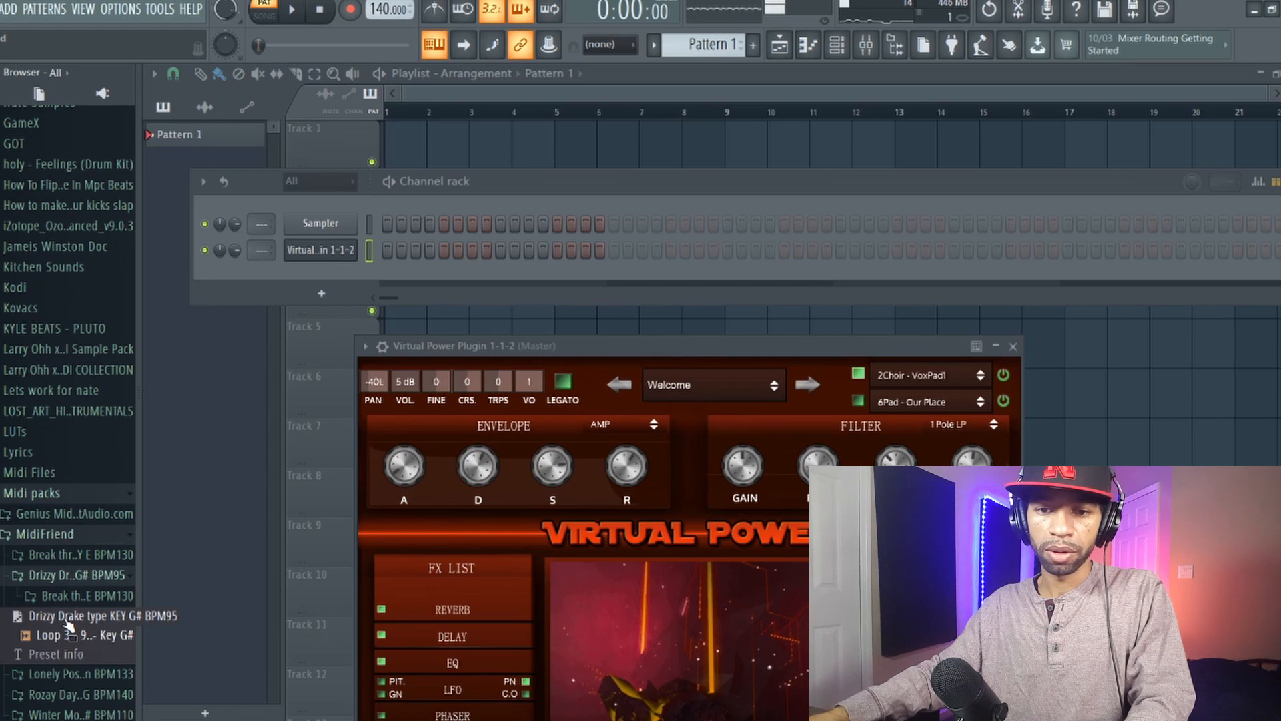
drag(66, 621, 321, 246)
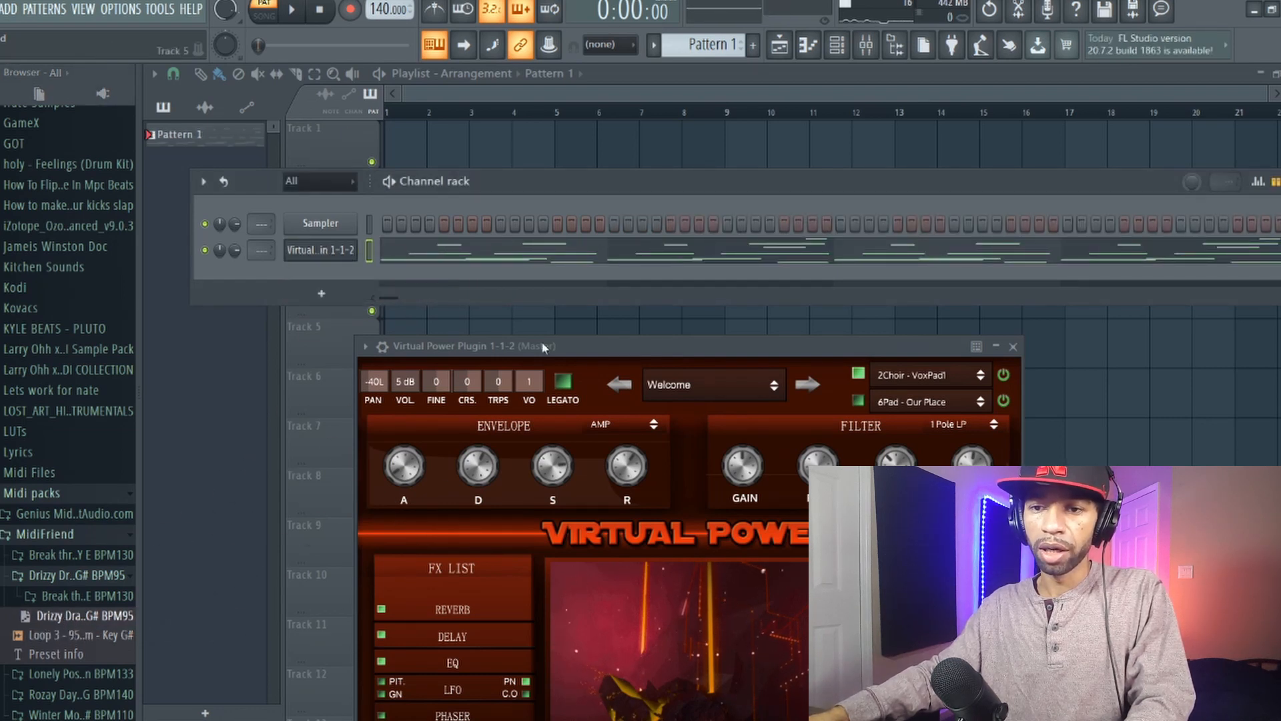
- Try the Arps presets Choir Vox, Combo Jab and Dropped Change from Presets 1 (Arp) while Pattern 1 plays, and load Ethnic Swing
drag(603, 343, 593, 303)
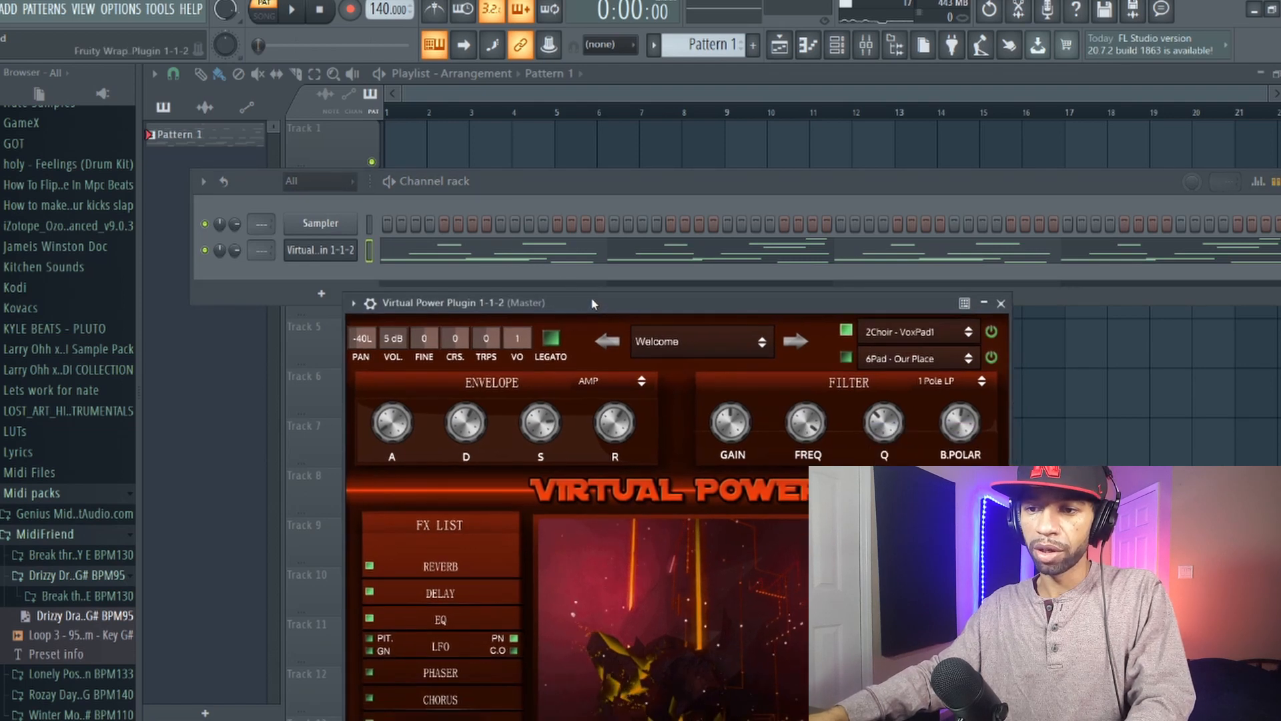
click(672, 343)
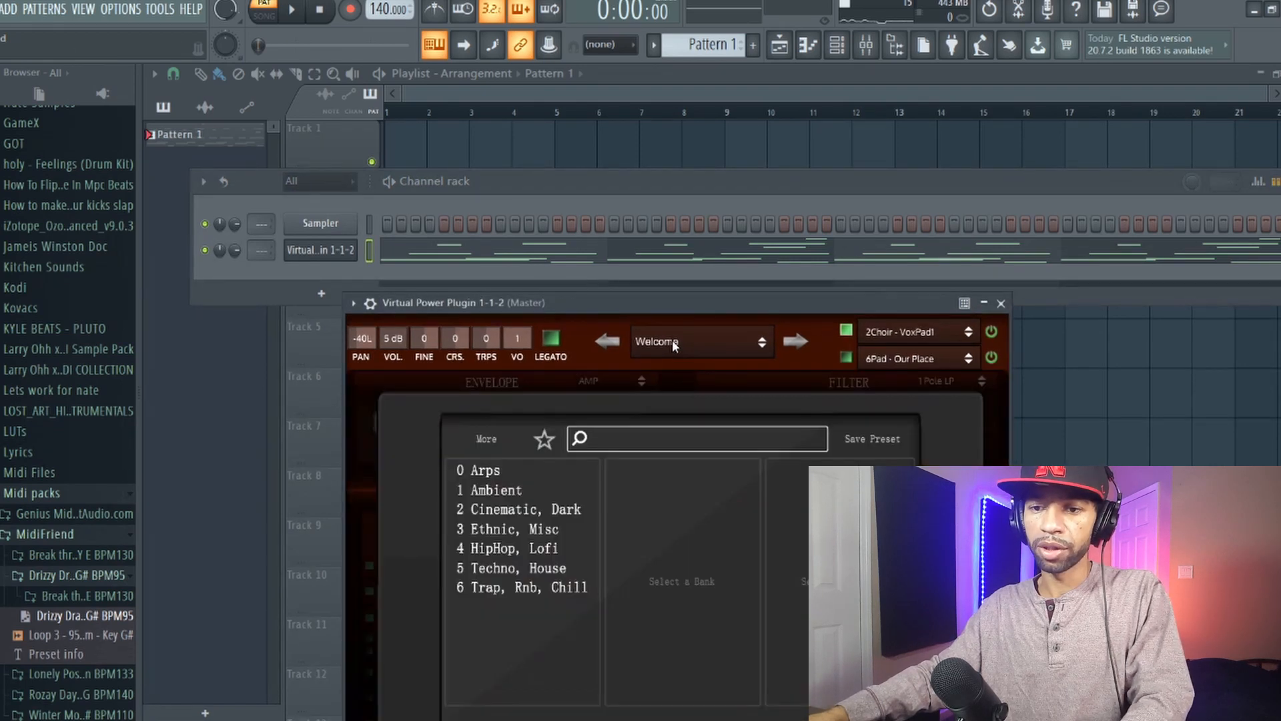
click(494, 471)
click(653, 472)
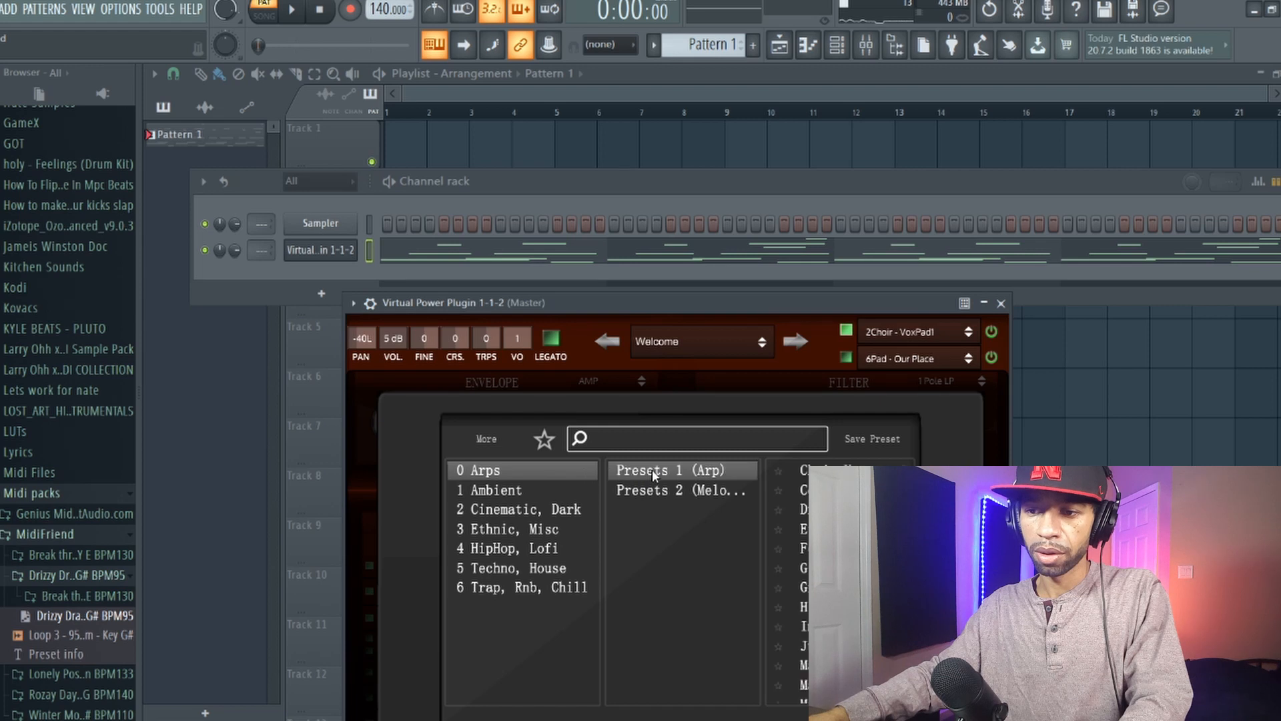
key(space)
click(821, 470)
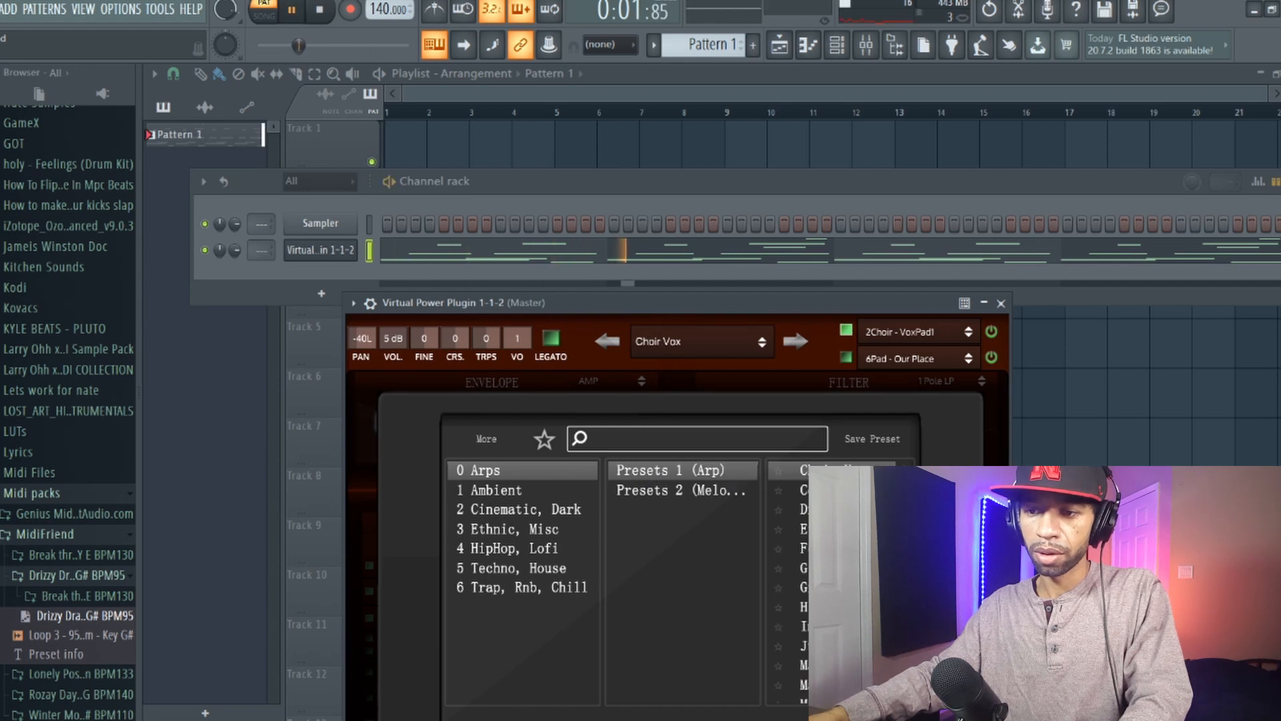
click(834, 490)
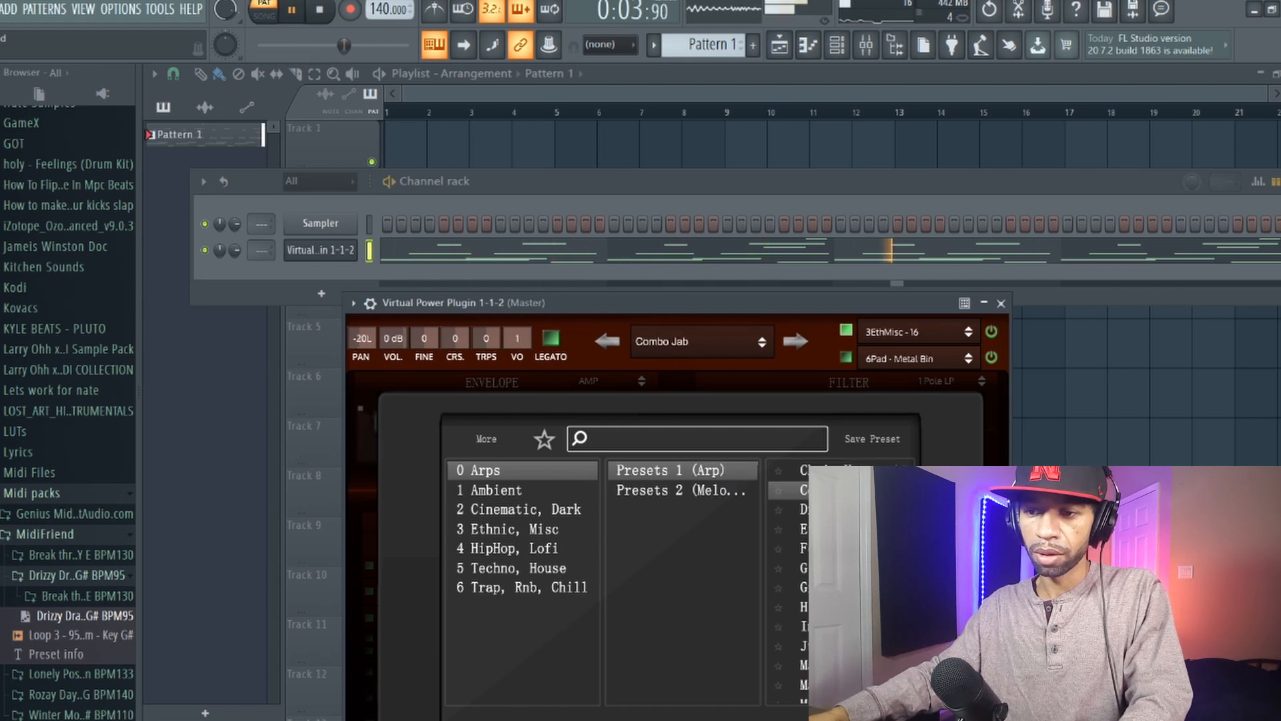
click(834, 510)
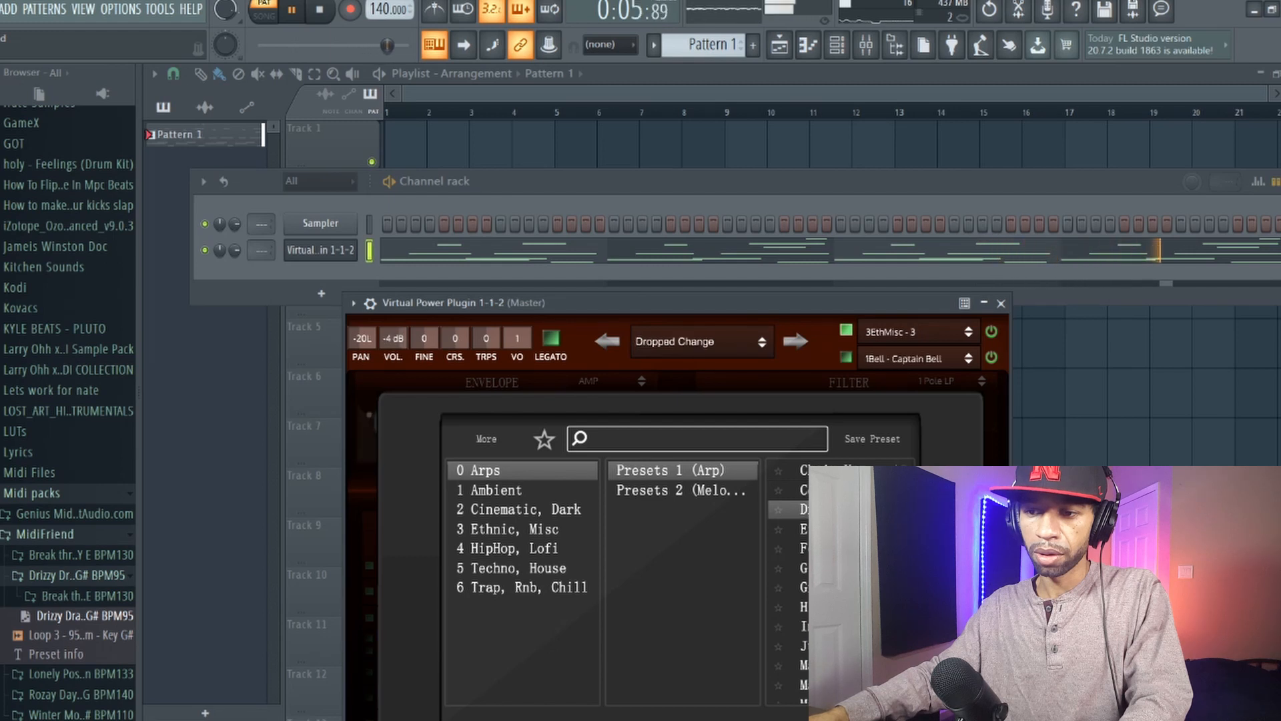
click(834, 529)
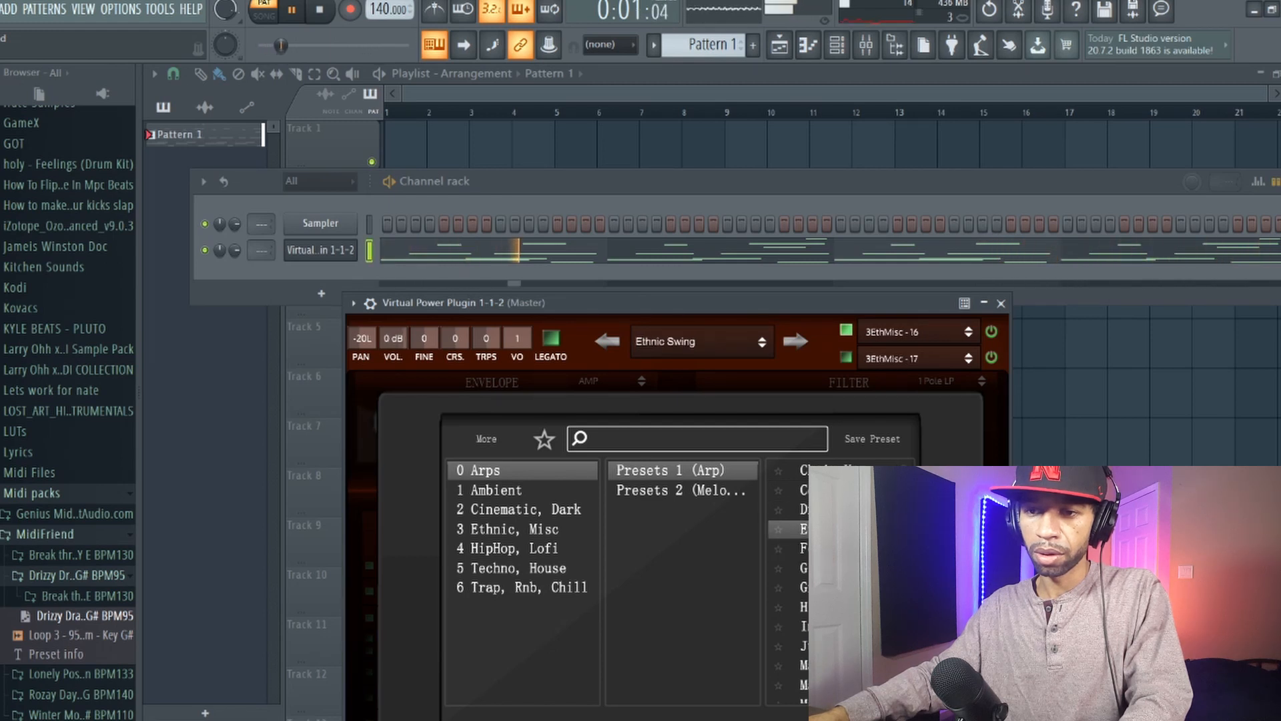
- Stop playback and set the project tempo to 95 BPM
key(space)
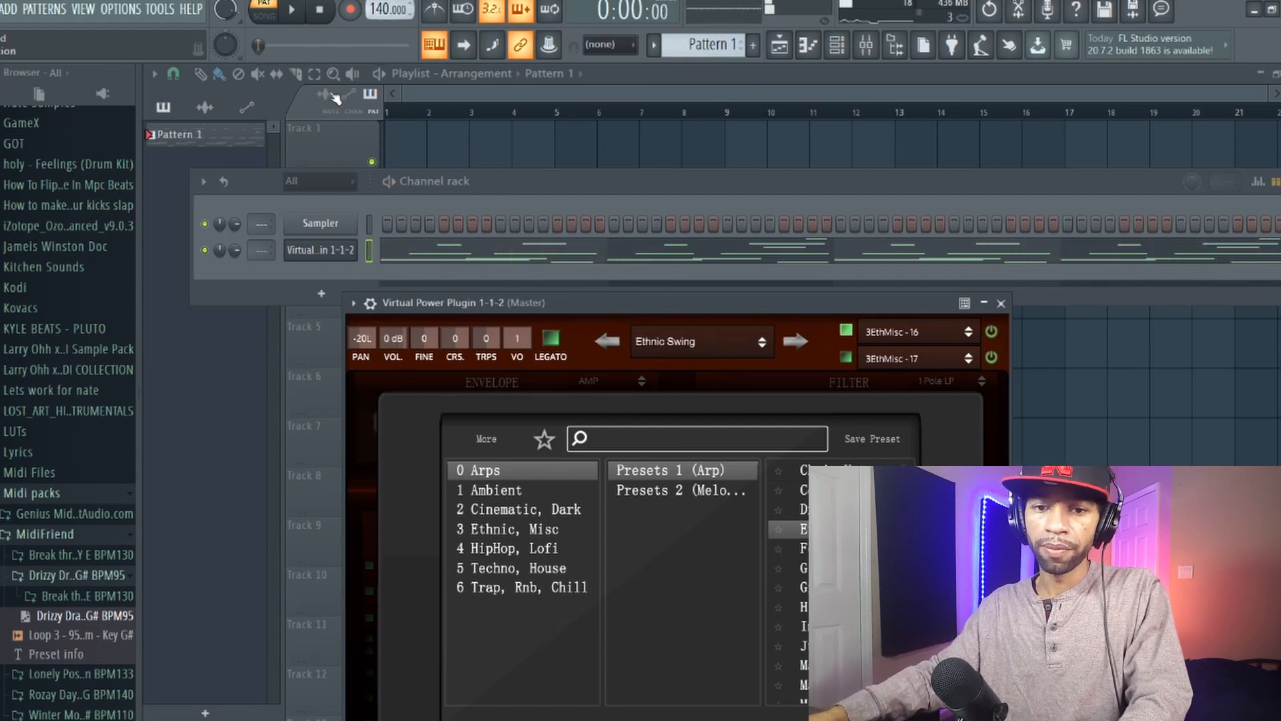
drag(387, 8, 388, 14)
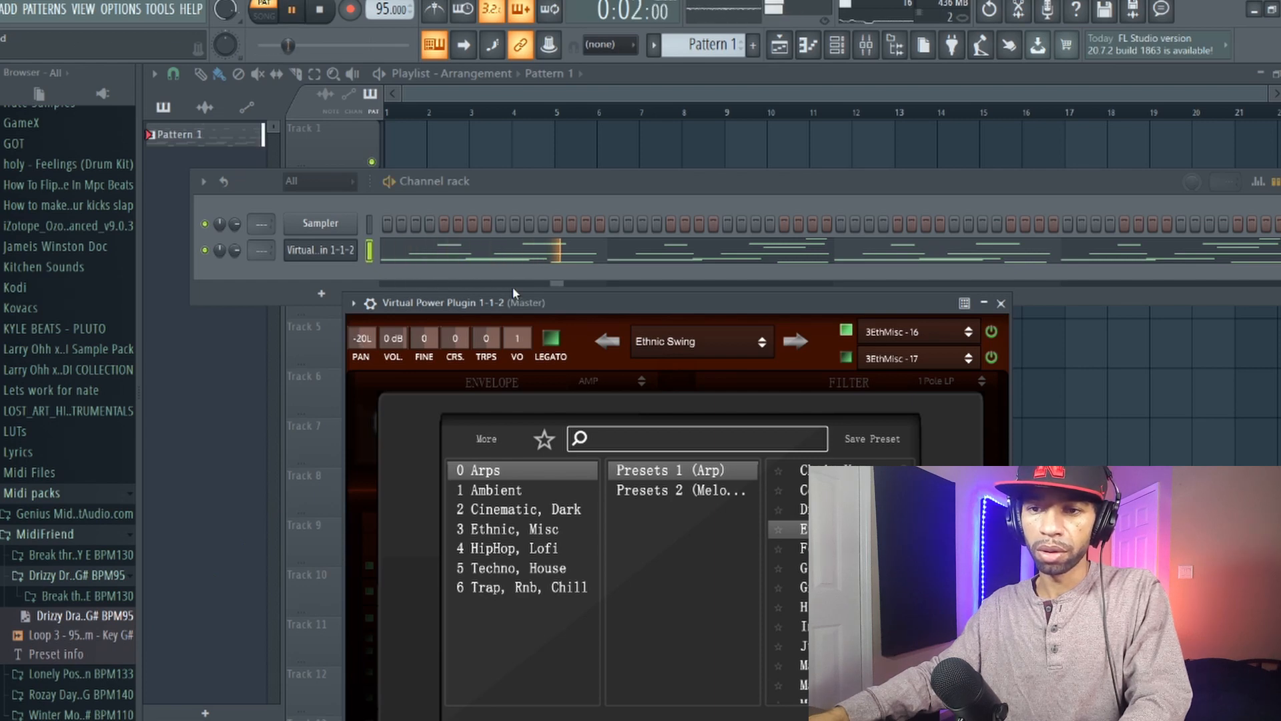
- Stop playback and add a second Virtual Power Plugin 1-1-2 as a new channel
drag(572, 309, 622, 188)
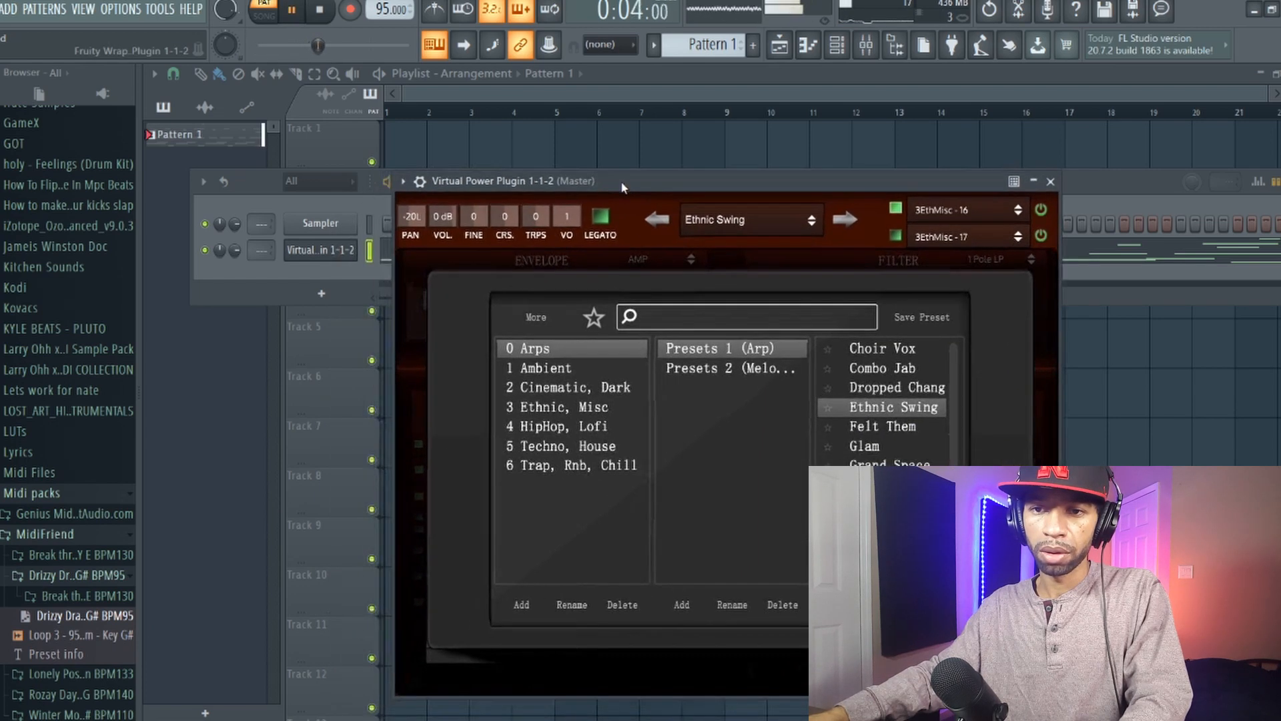
key(space)
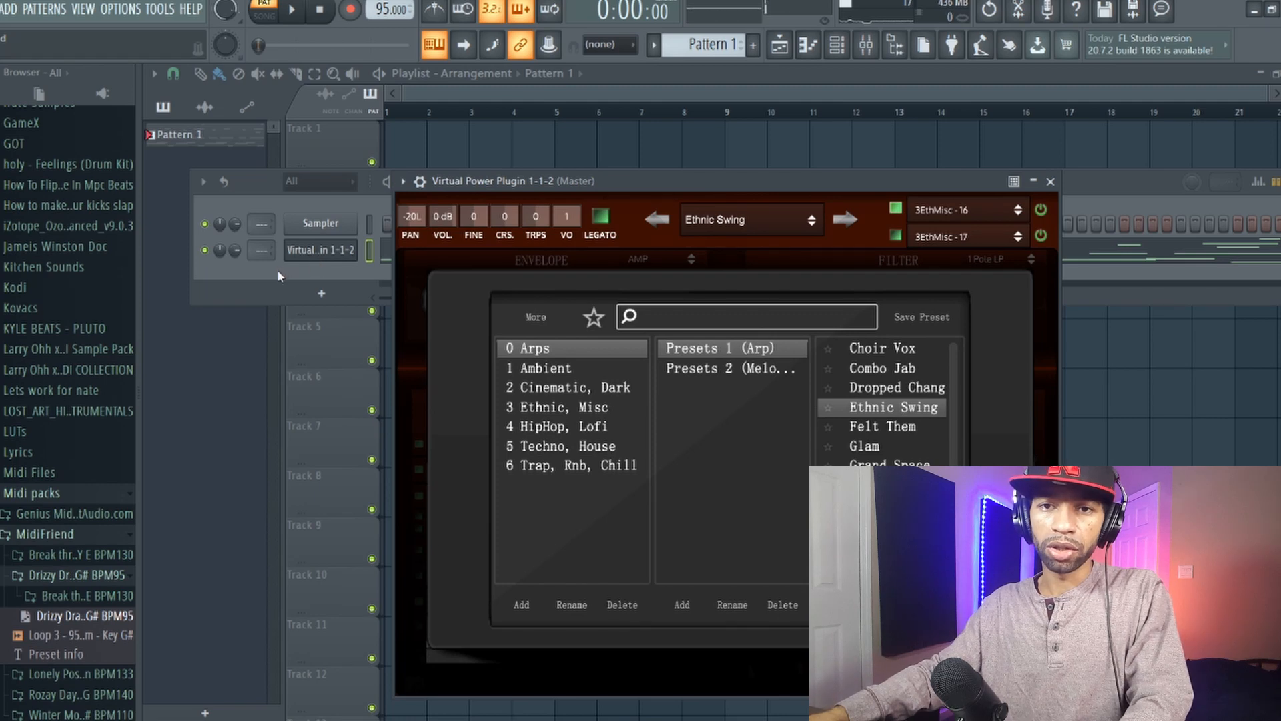
click(13, 8)
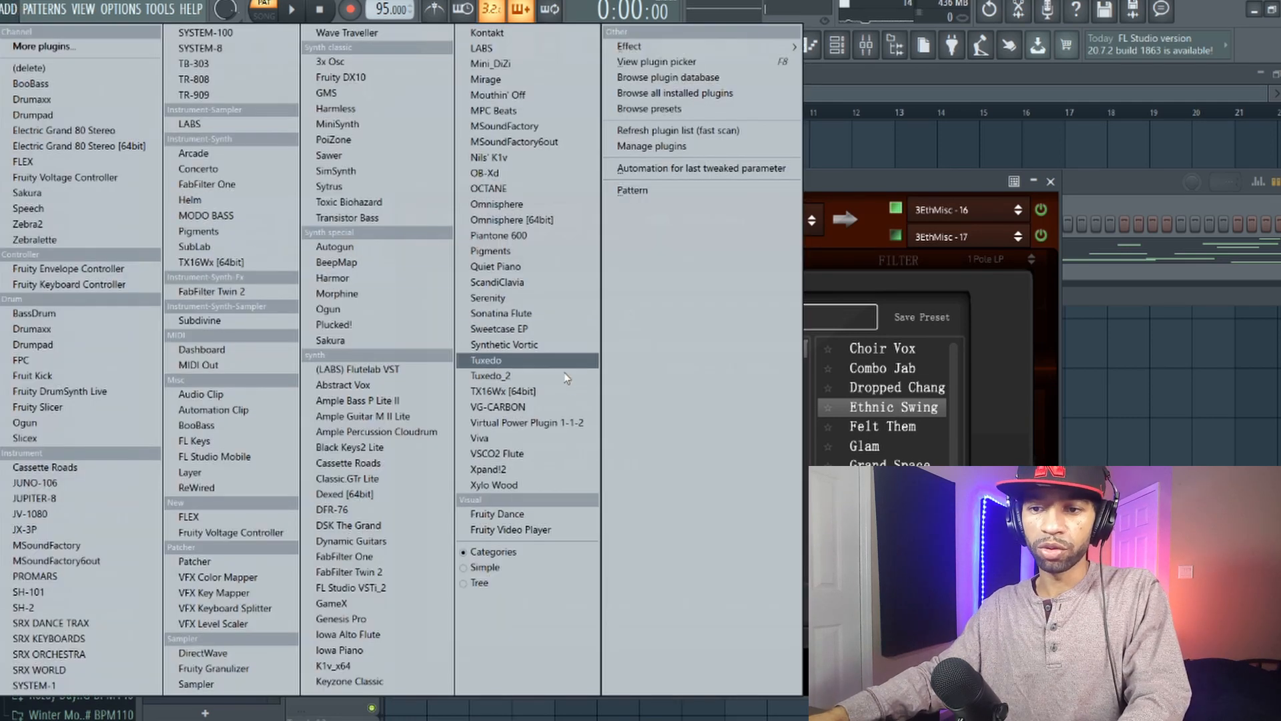
click(577, 424)
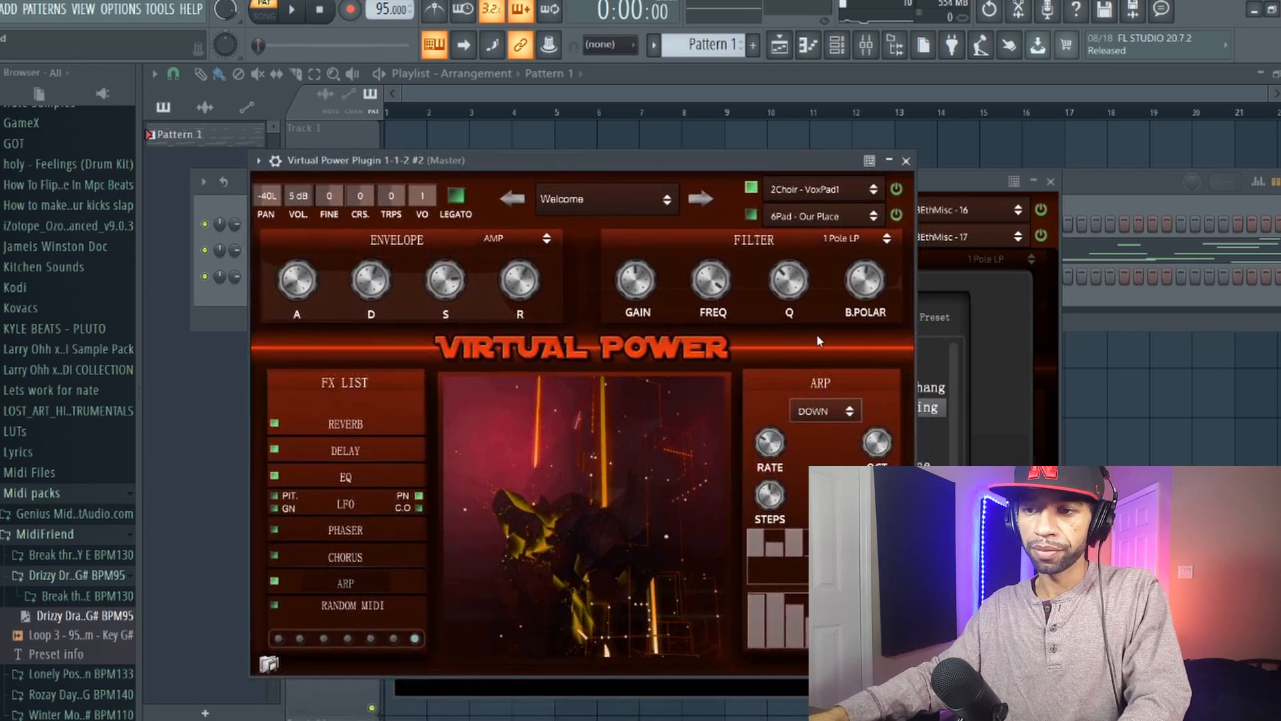
- Load the Big Guy preset from the Keys column of the Trap, Rnb, Chill bank on the second Virtual Power channel
click(809, 190)
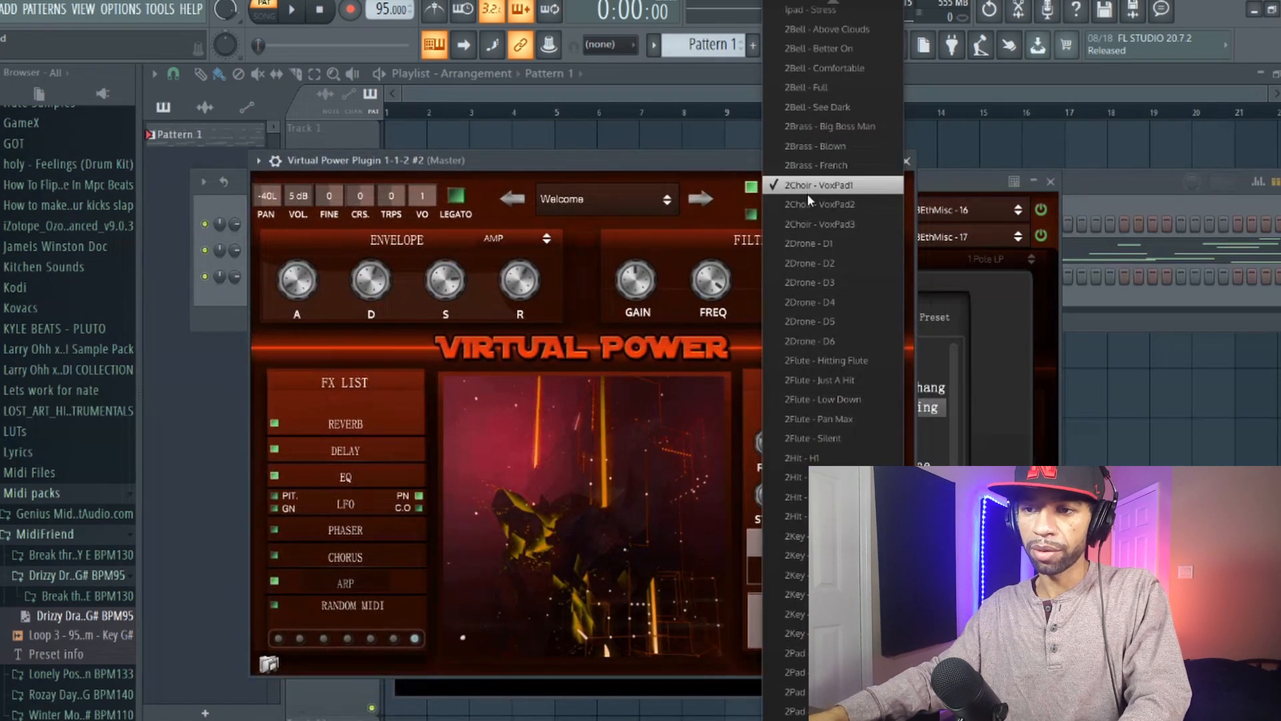
click(808, 191)
click(626, 201)
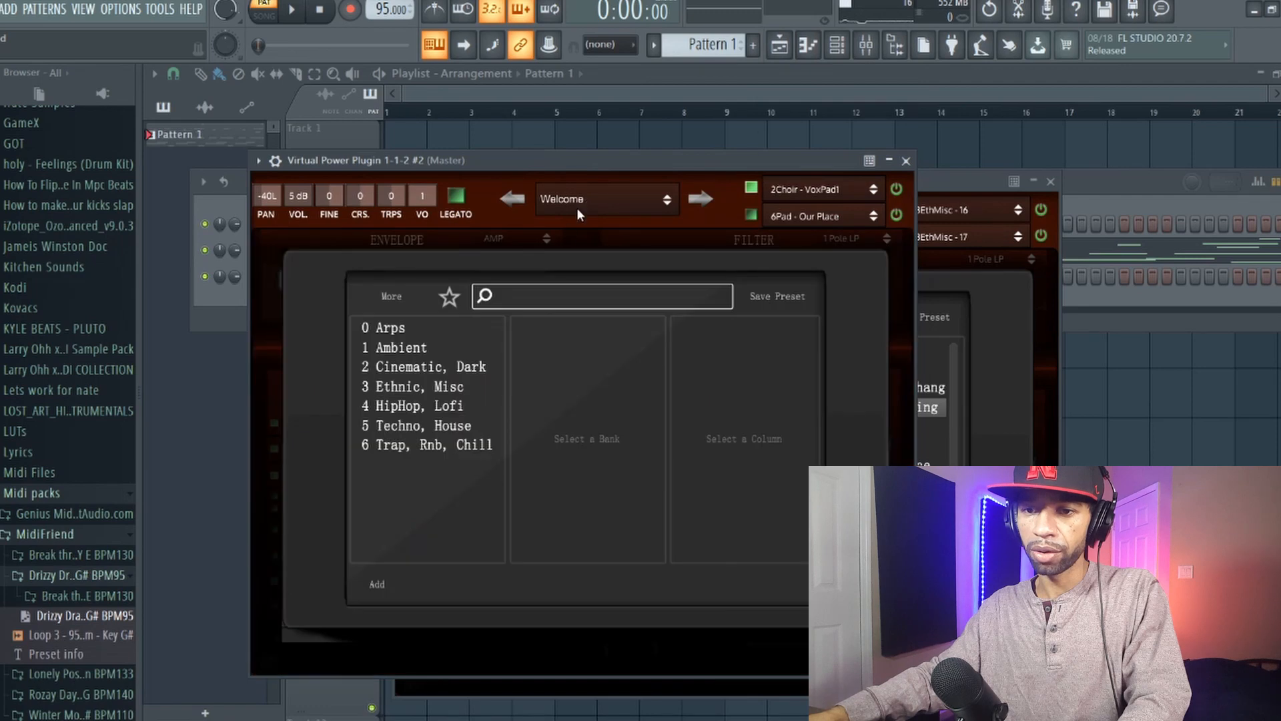
click(438, 446)
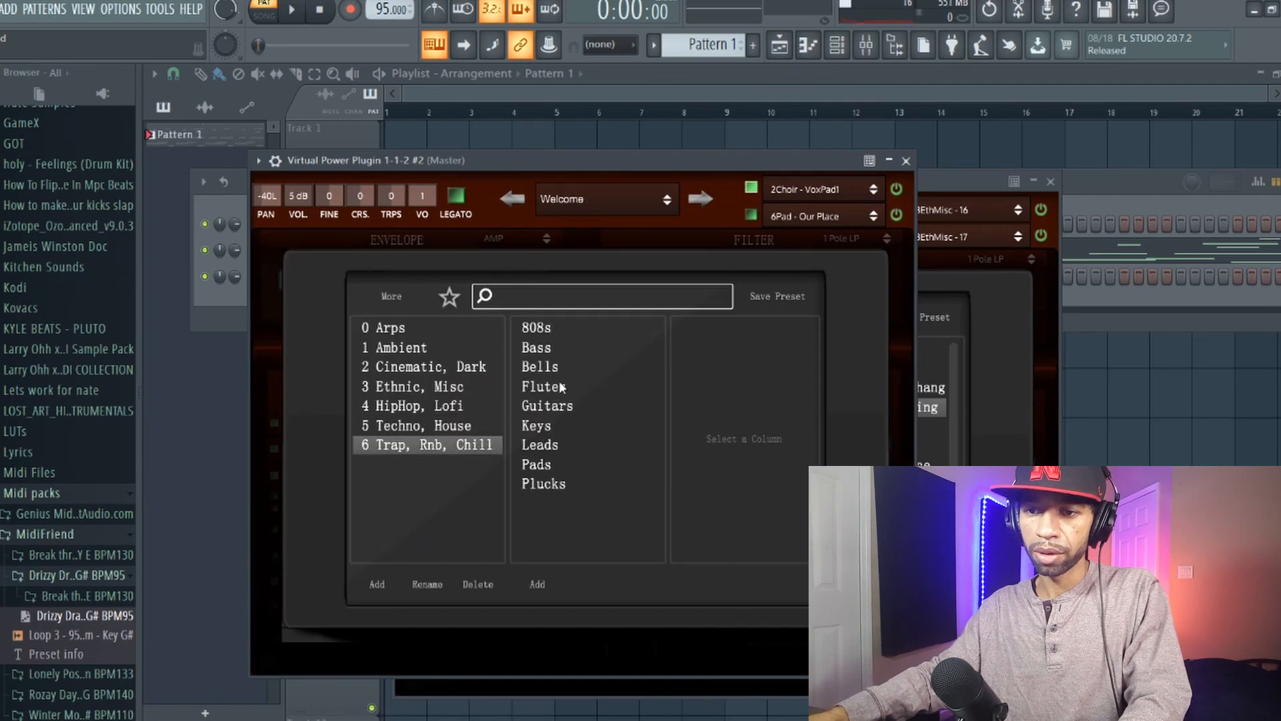
click(538, 427)
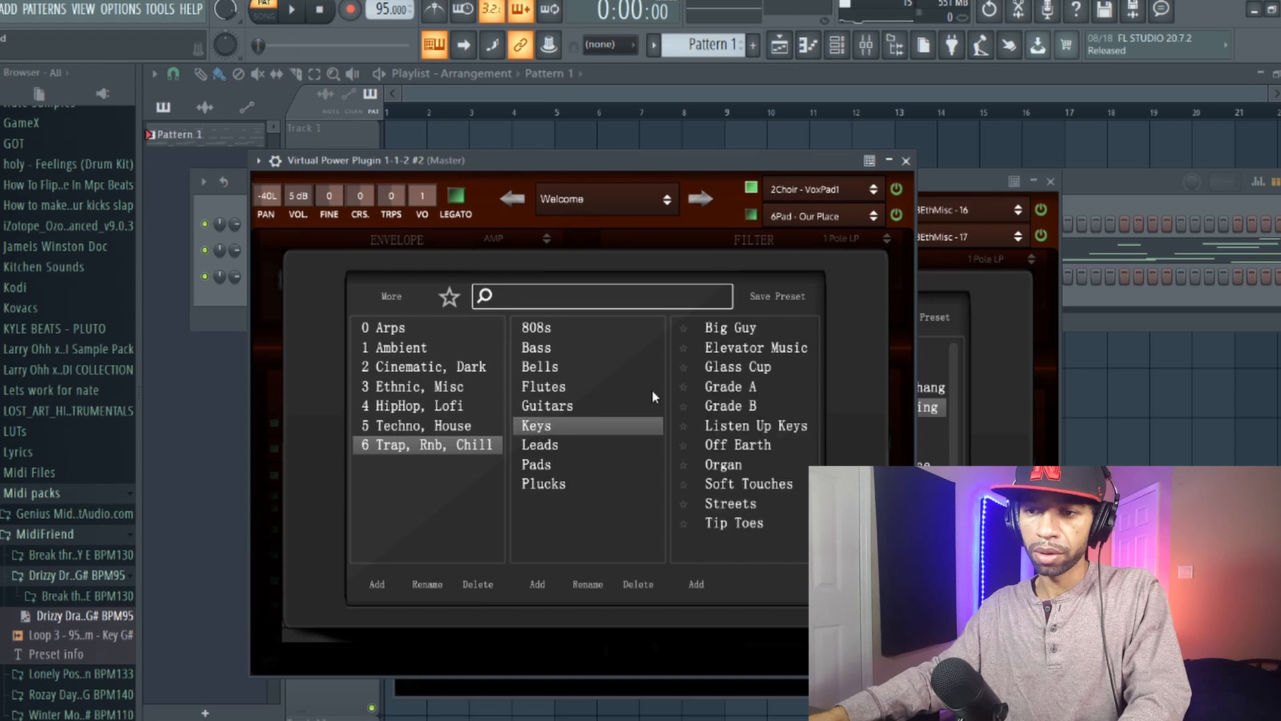
click(755, 326)
- Copy the loop's notes from the first Virtual Power channel to the second and listen to the two layered sounds
click(225, 293)
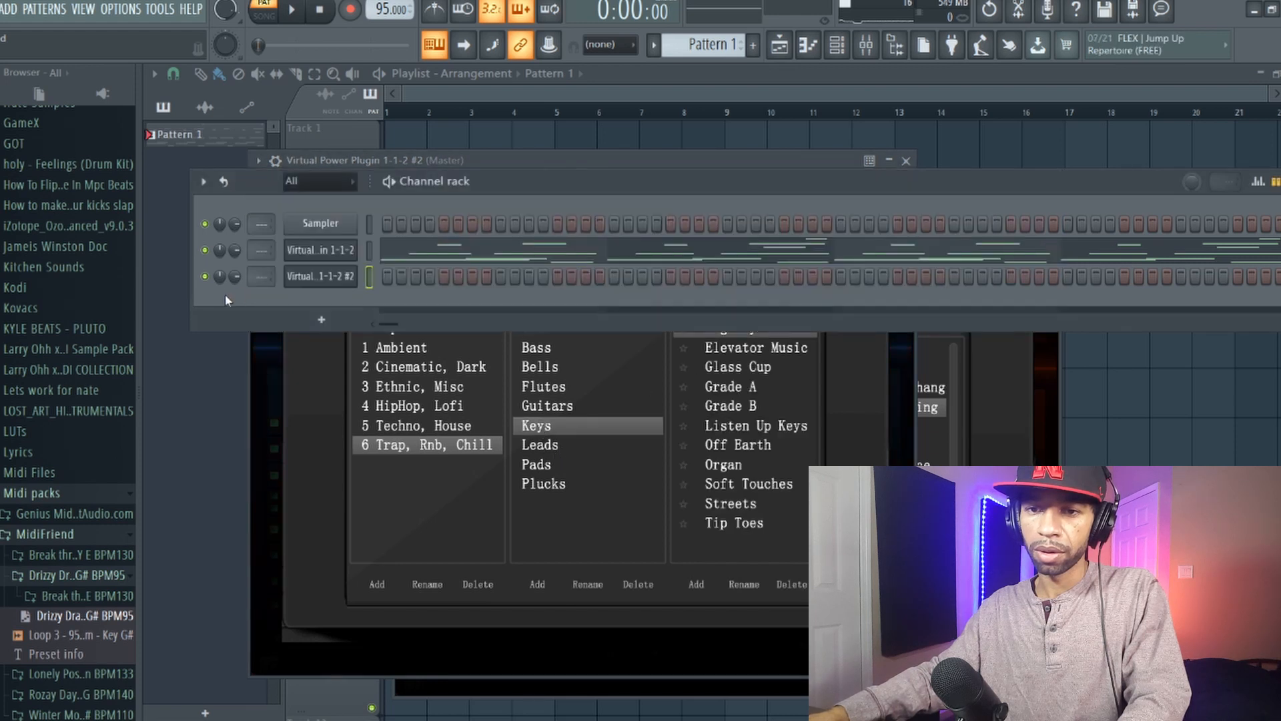
right_click(320, 249)
click(552, 265)
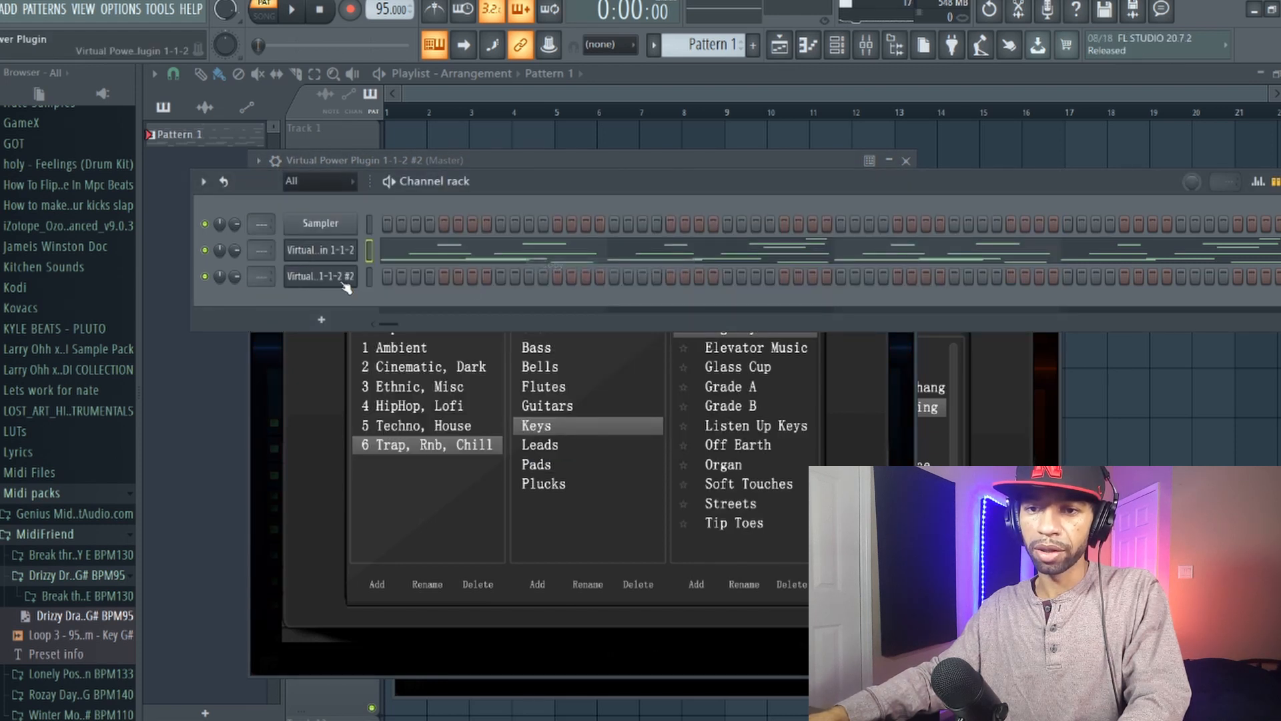
right_click(327, 278)
click(548, 307)
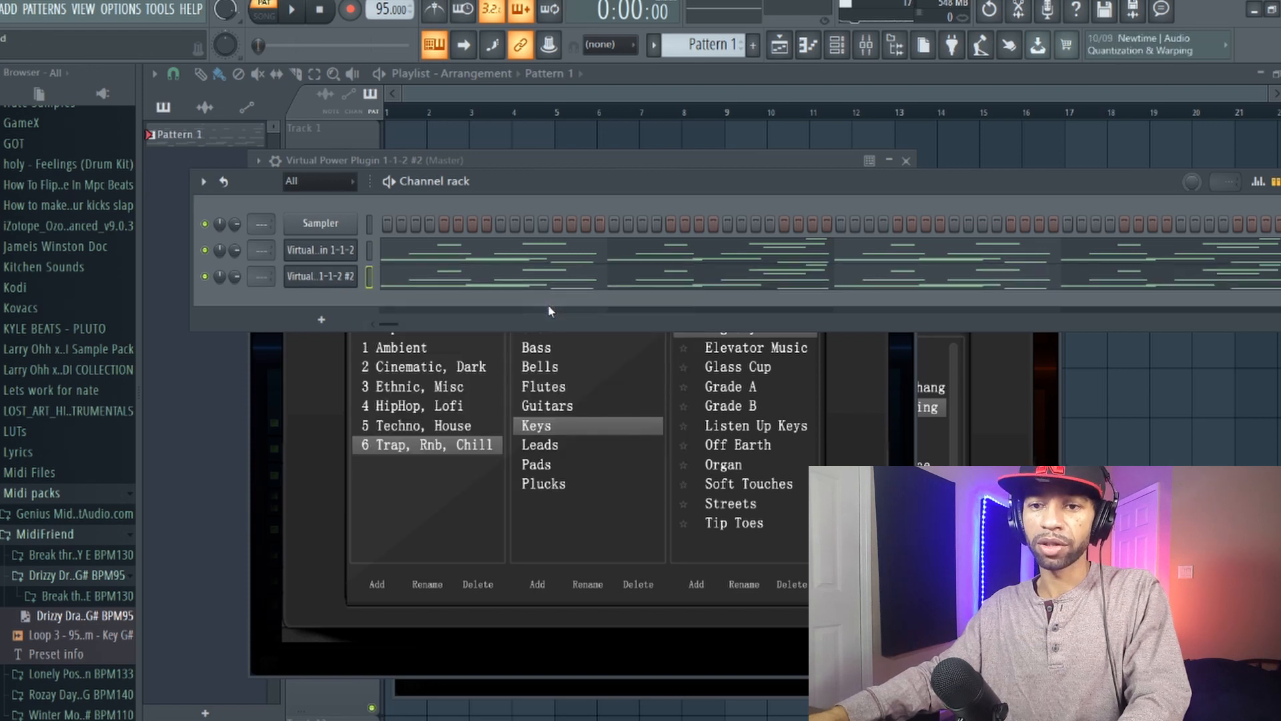
key(space)
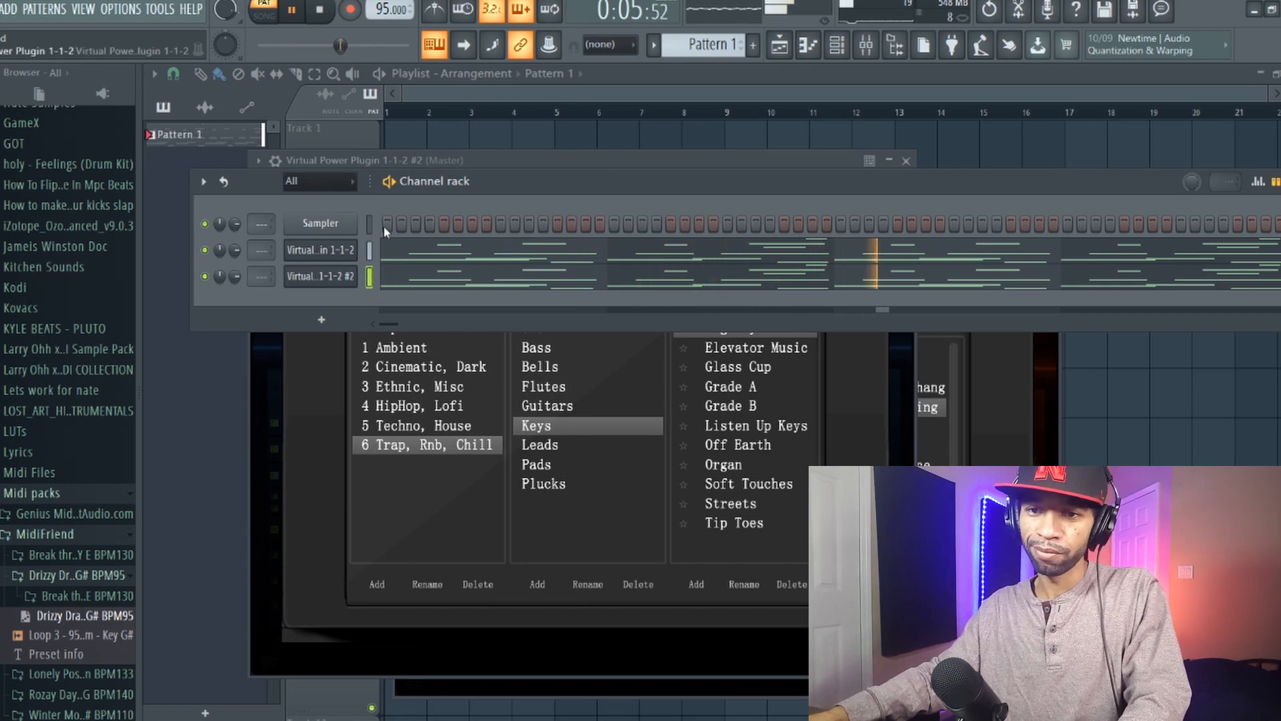
key(space)
- Add piano 1 shot from My Drum Kit's One shot kit as a reversed sample channel playing G#5 and F#5 notes
scroll(67, 400, up, 10)
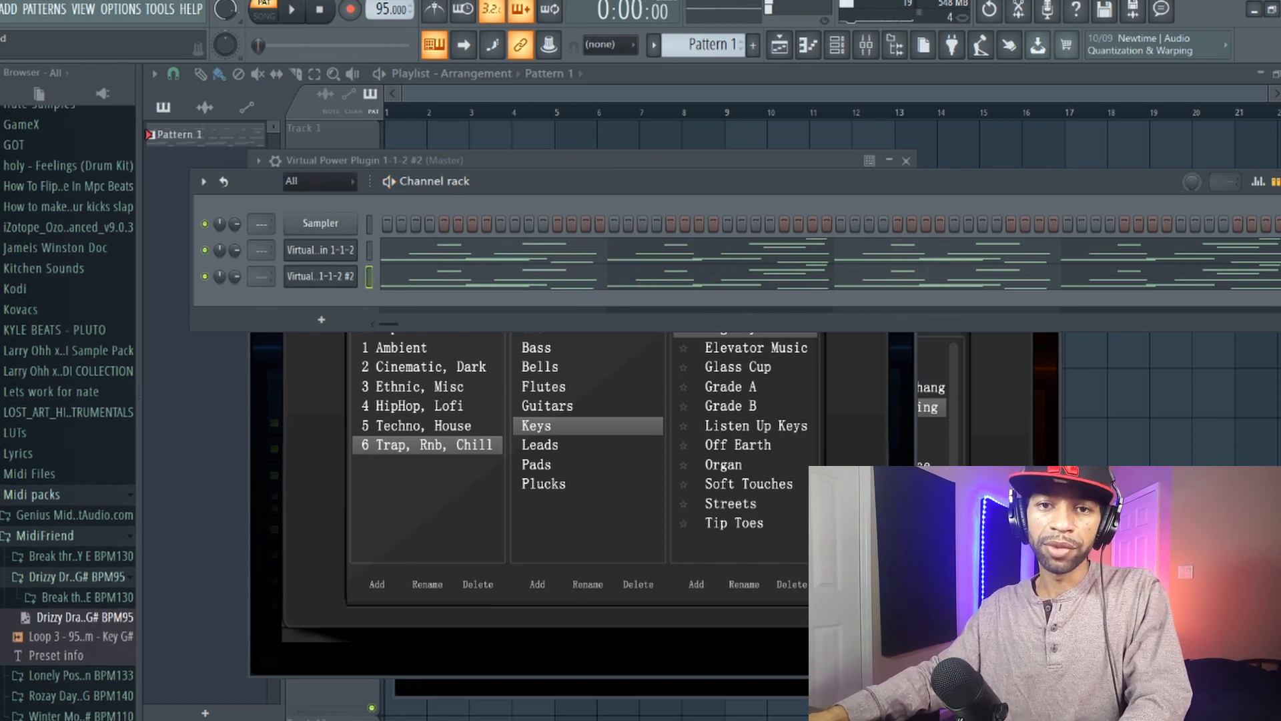
scroll(67, 400, down, 8)
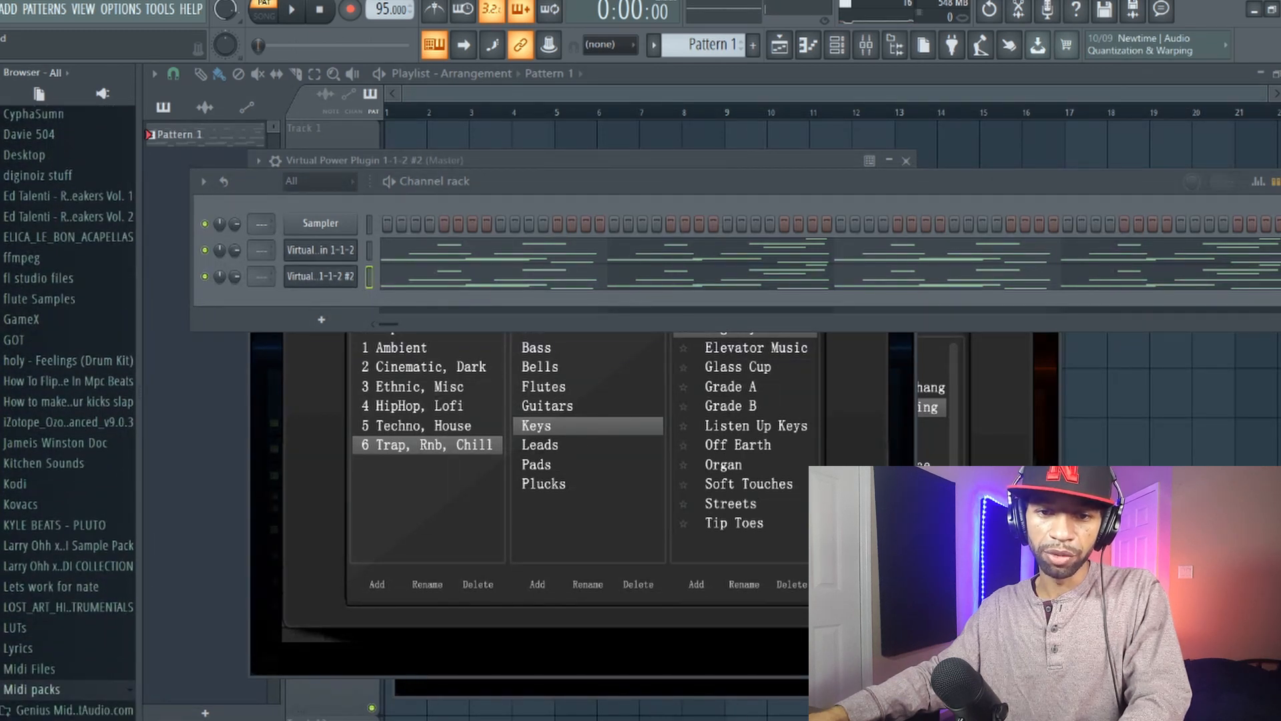
scroll(67, 400, down, 1)
scroll(67, 400, down, 4)
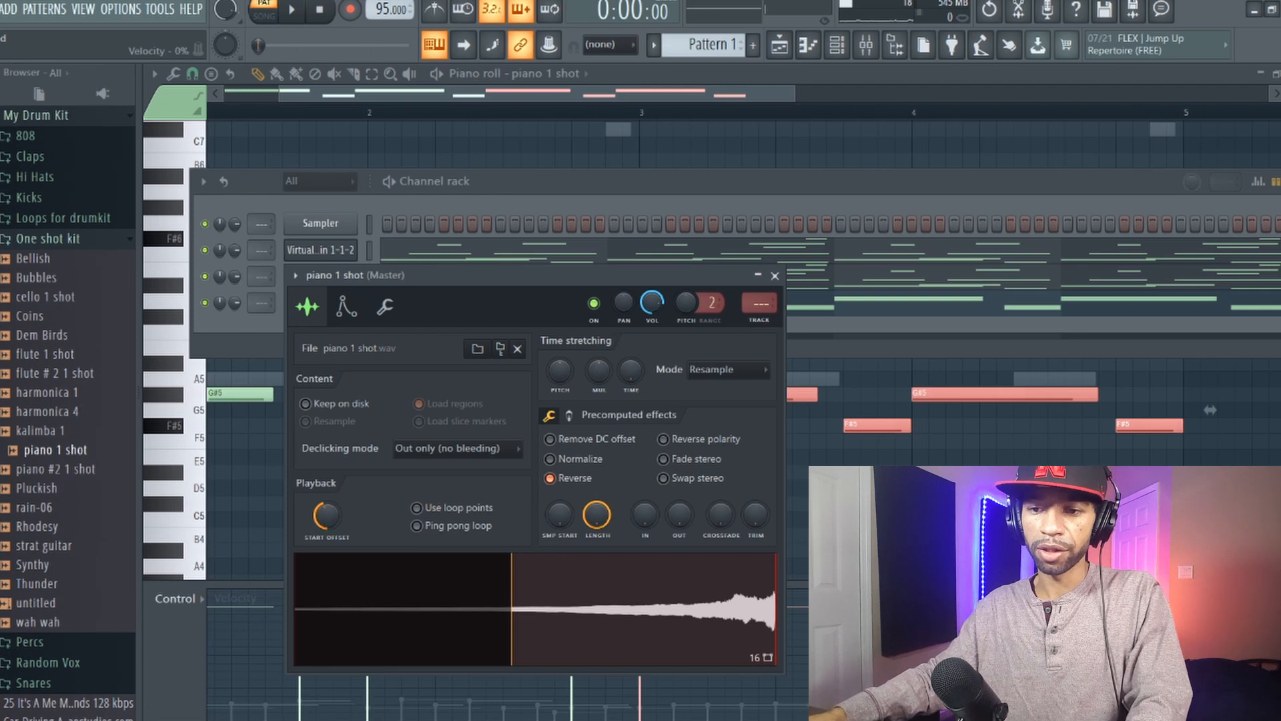
key(space)
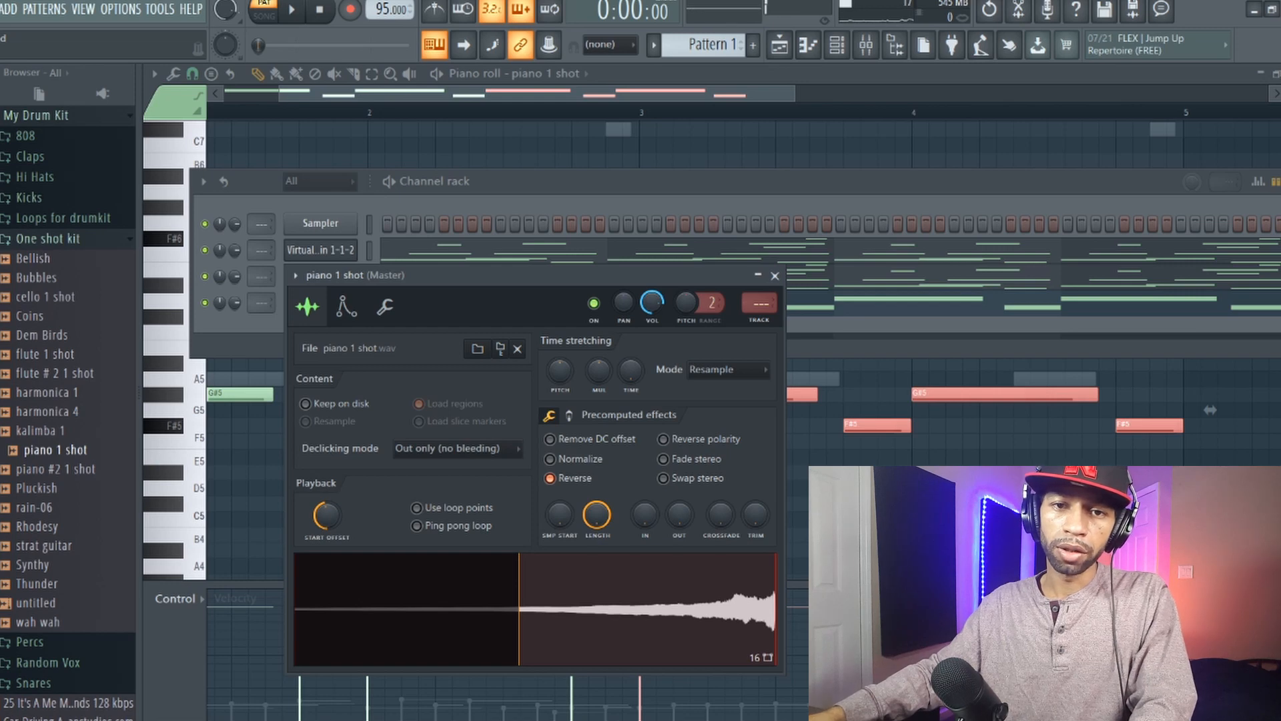
- Add the Toast 808 from the Cymatics Pharaoh beta pack's 808s folder as a channel with a G#5 and F#5 bass pattern
scroll(67, 400, up, 15)
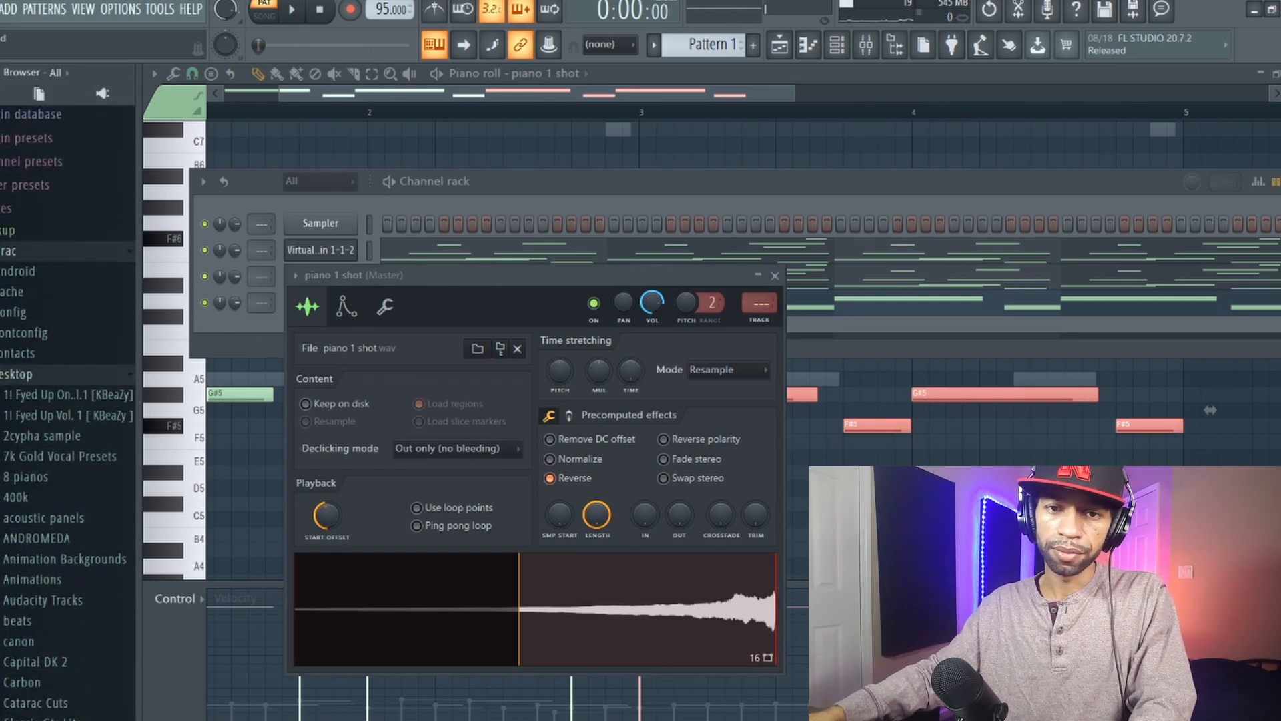
scroll(67, 400, down, 5)
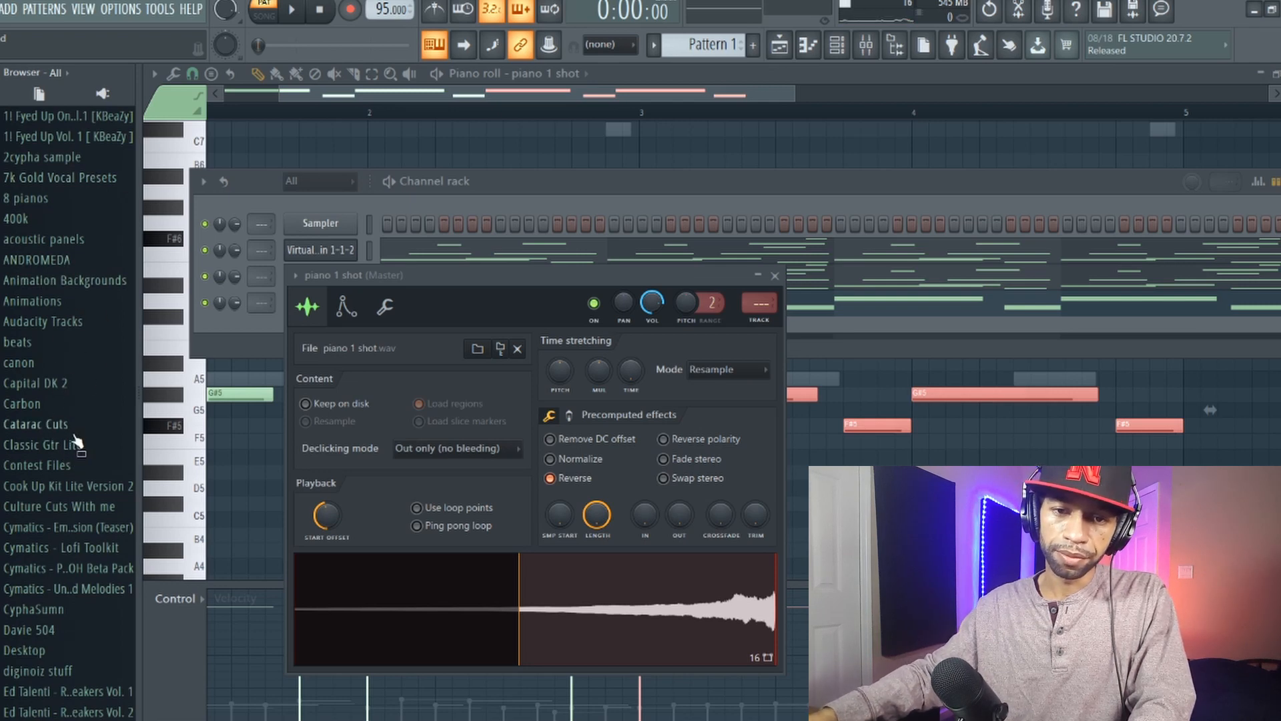
click(50, 569)
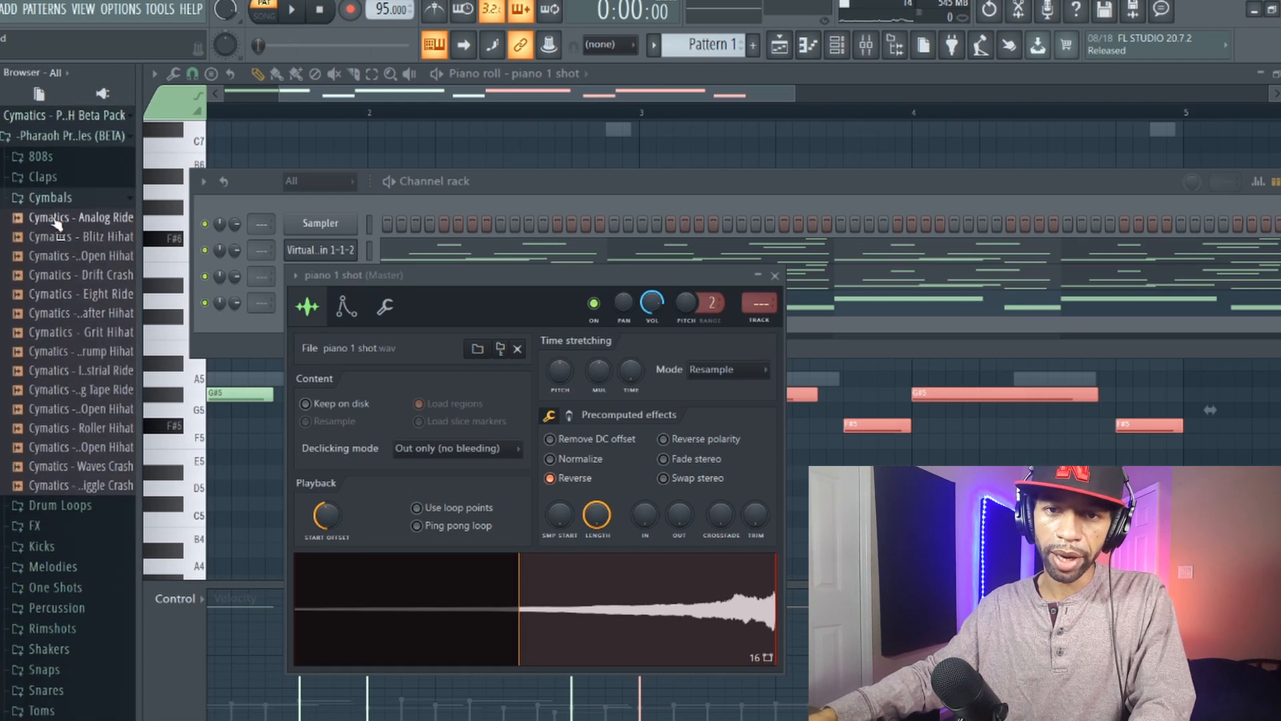
click(54, 160)
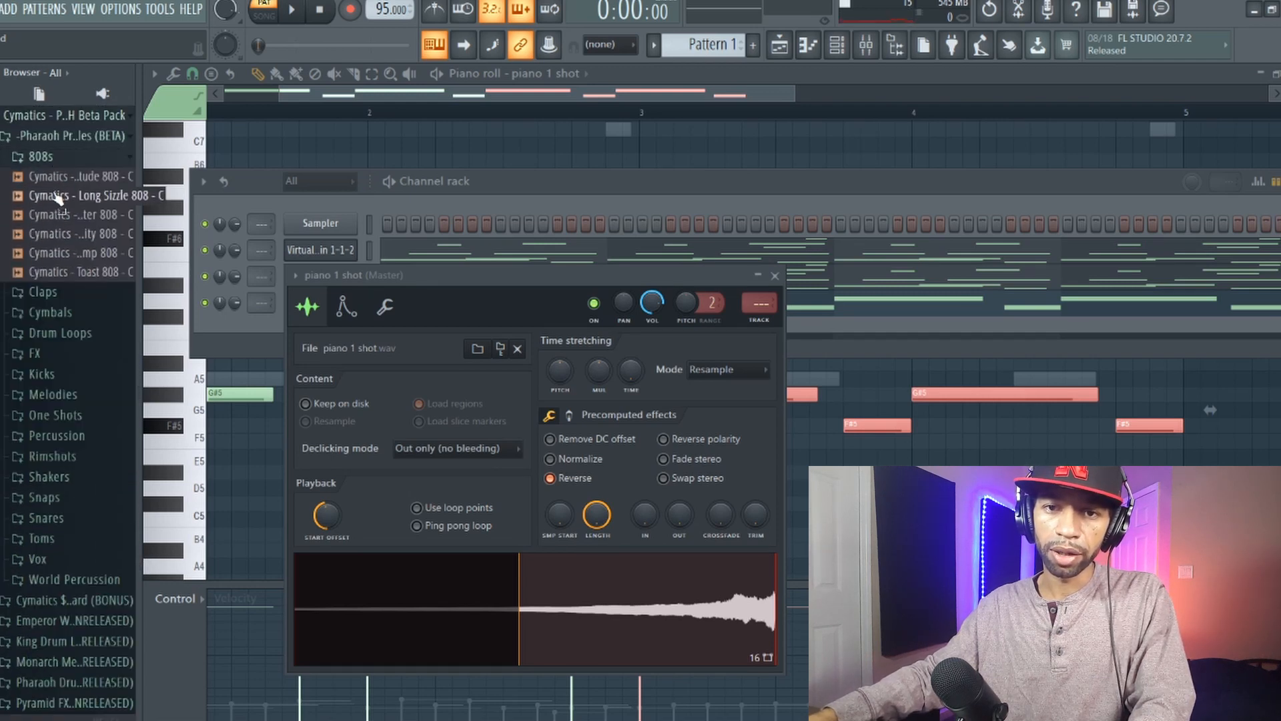
click(53, 217)
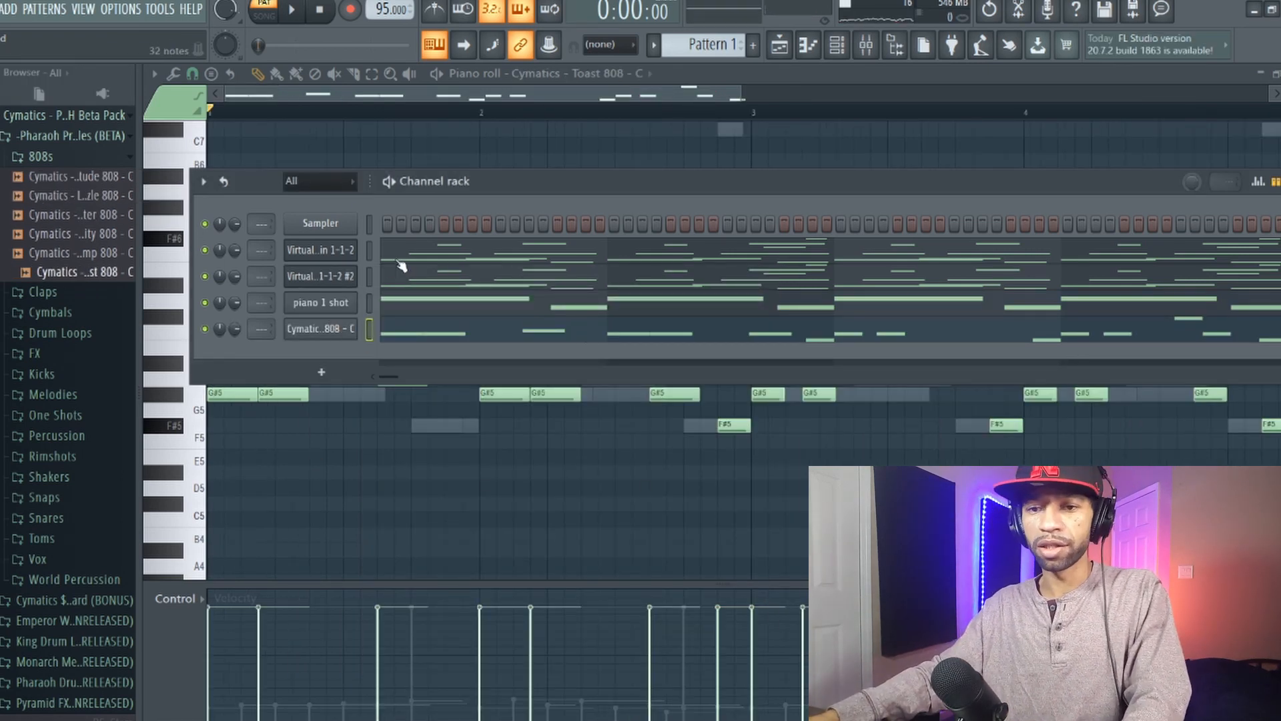
- Play Pattern 1 and add the second sample in the Cymatics Claps folder as a new channel
key(space)
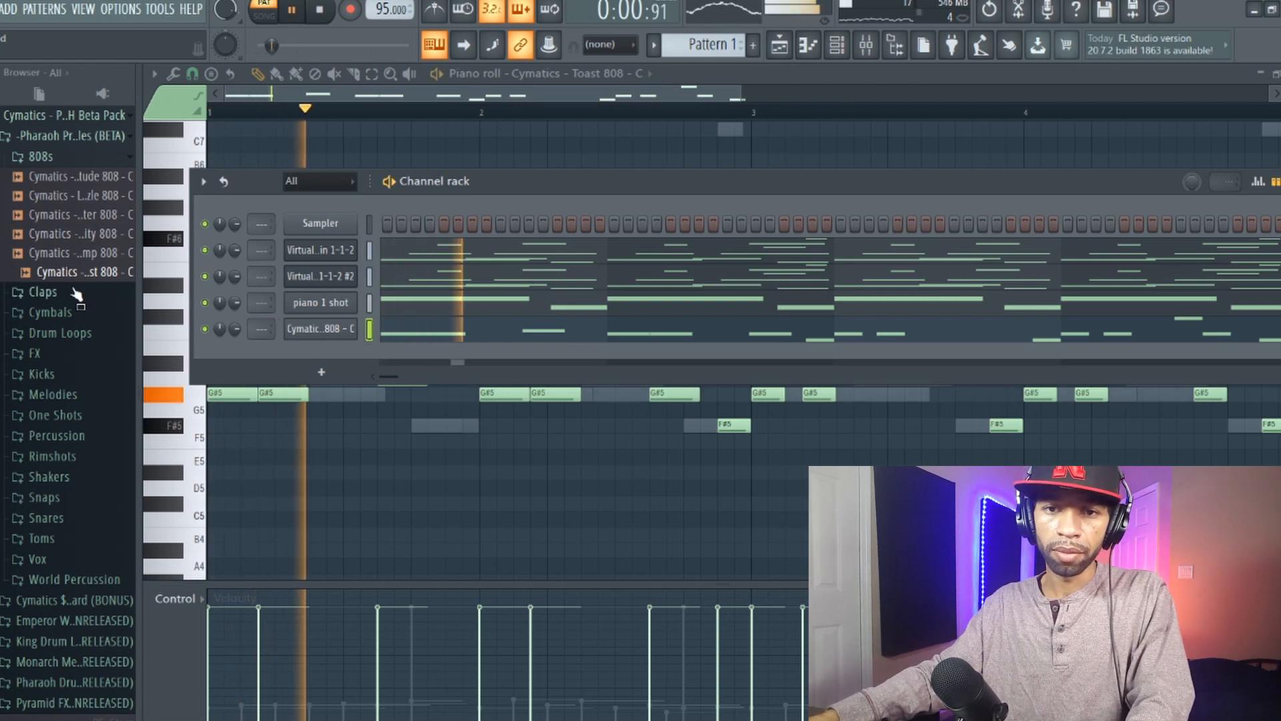
click(43, 297)
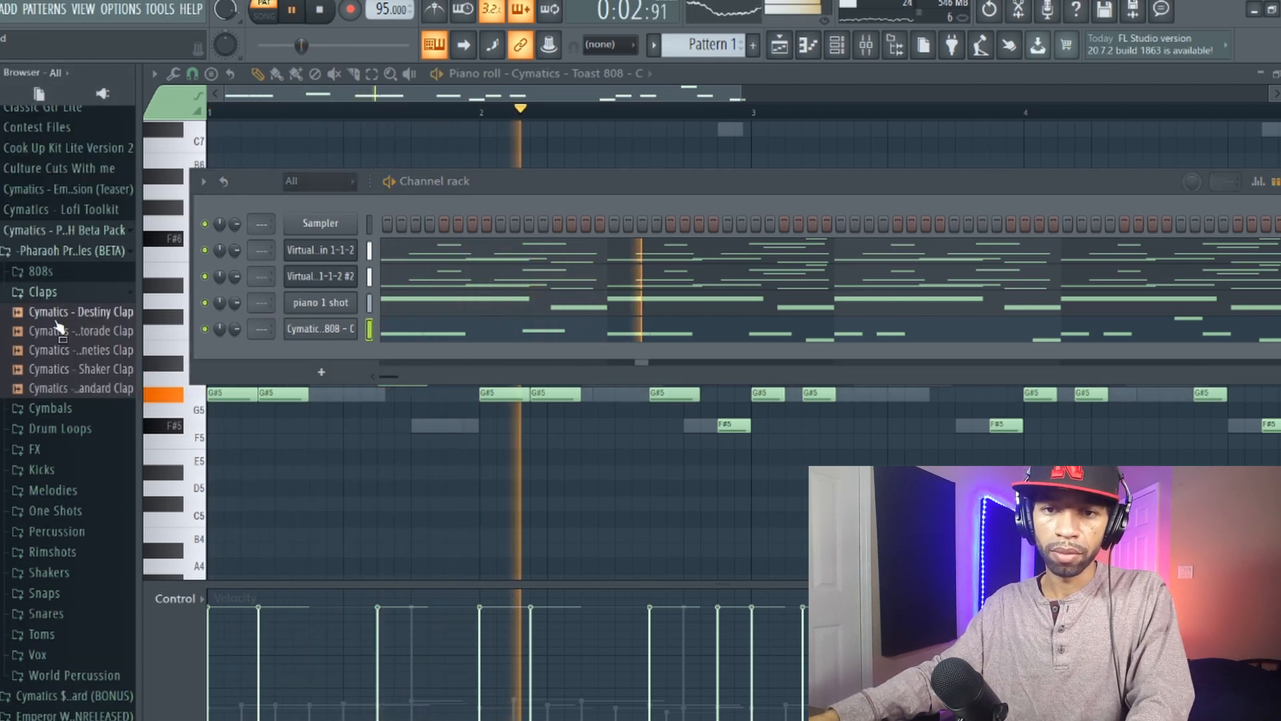
click(50, 331)
drag(49, 336, 276, 354)
- Place claps on step 5 and every eighth step after it up to step 61, clearing the misplaced hit on step 4
click(429, 356)
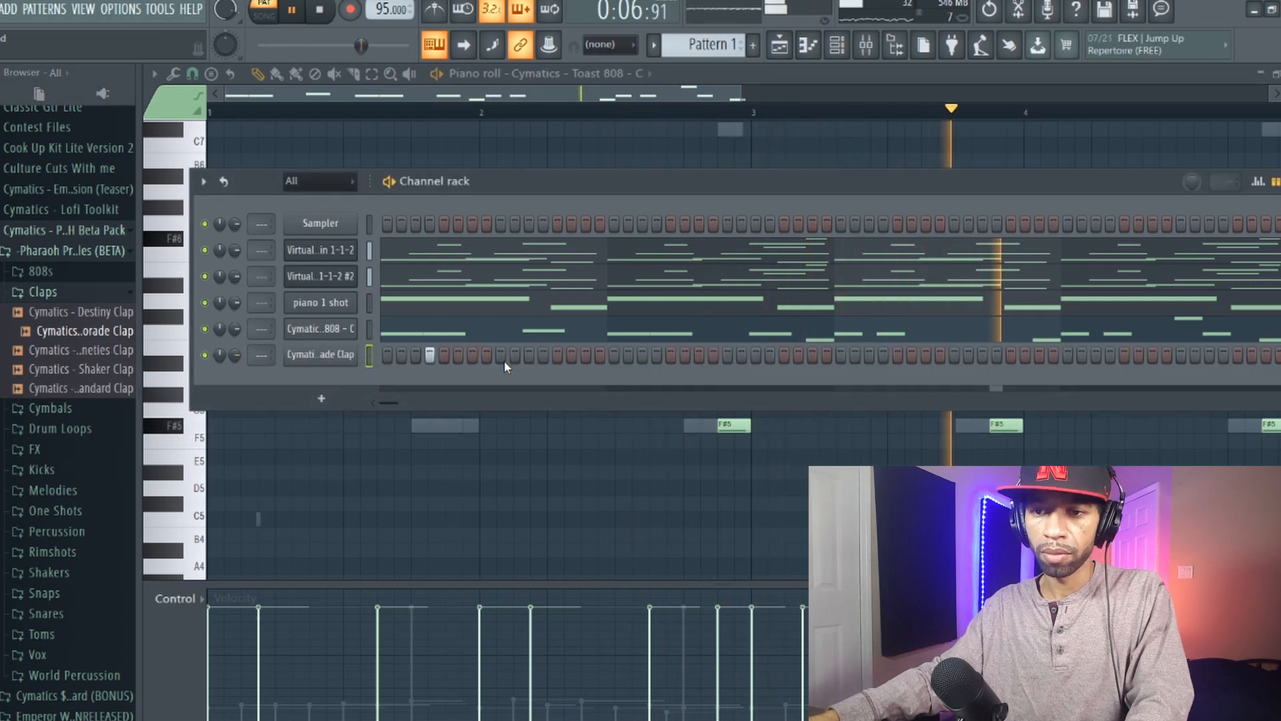
right_click(430, 355)
click(445, 356)
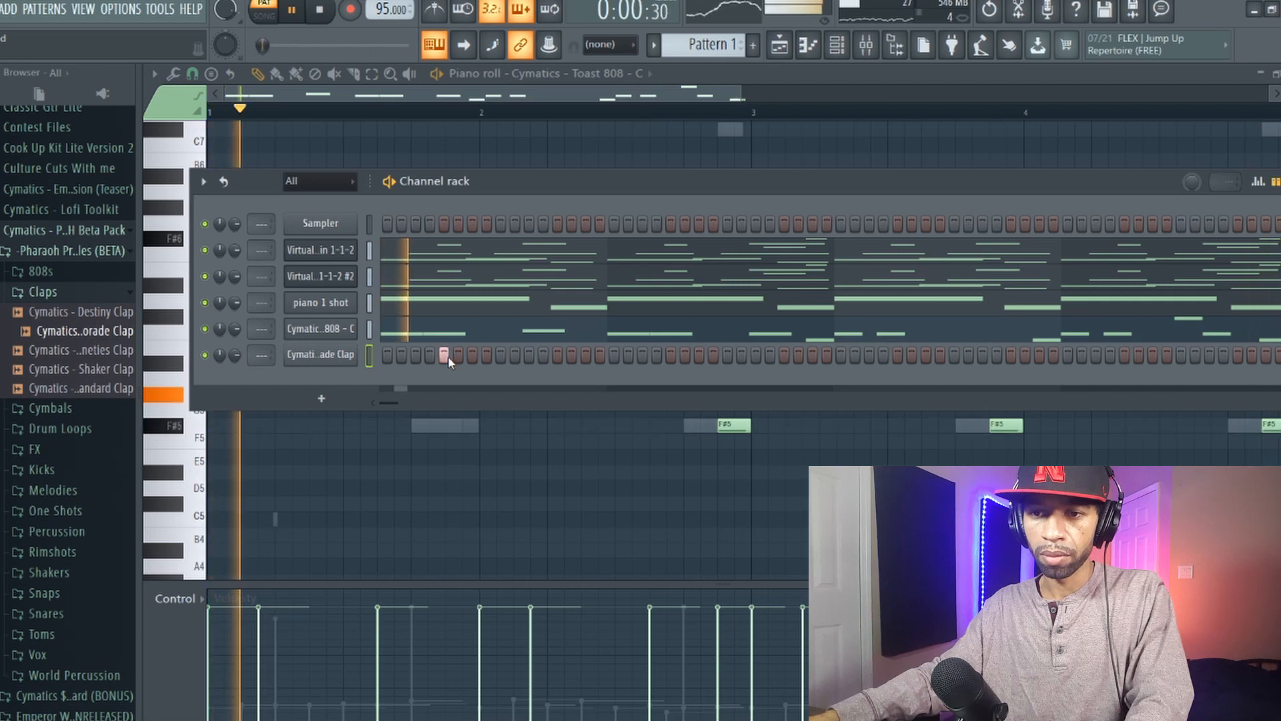
click(557, 356)
click(670, 356)
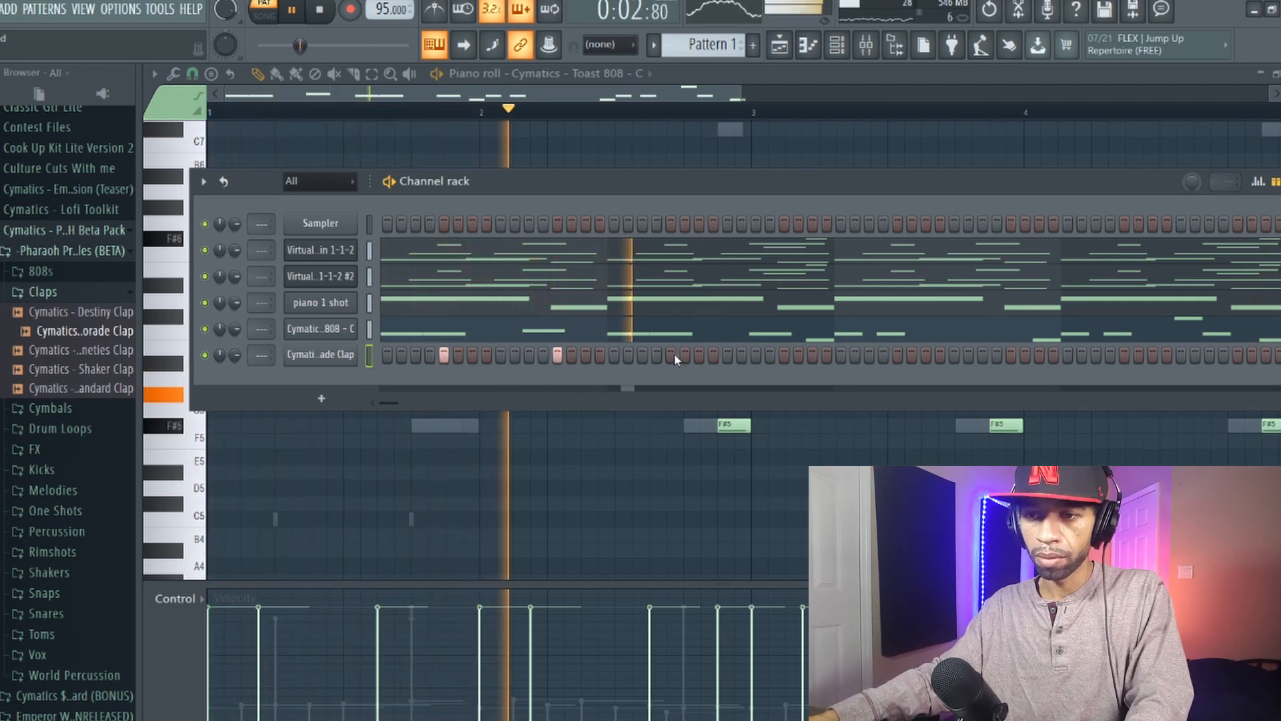
click(785, 356)
click(898, 356)
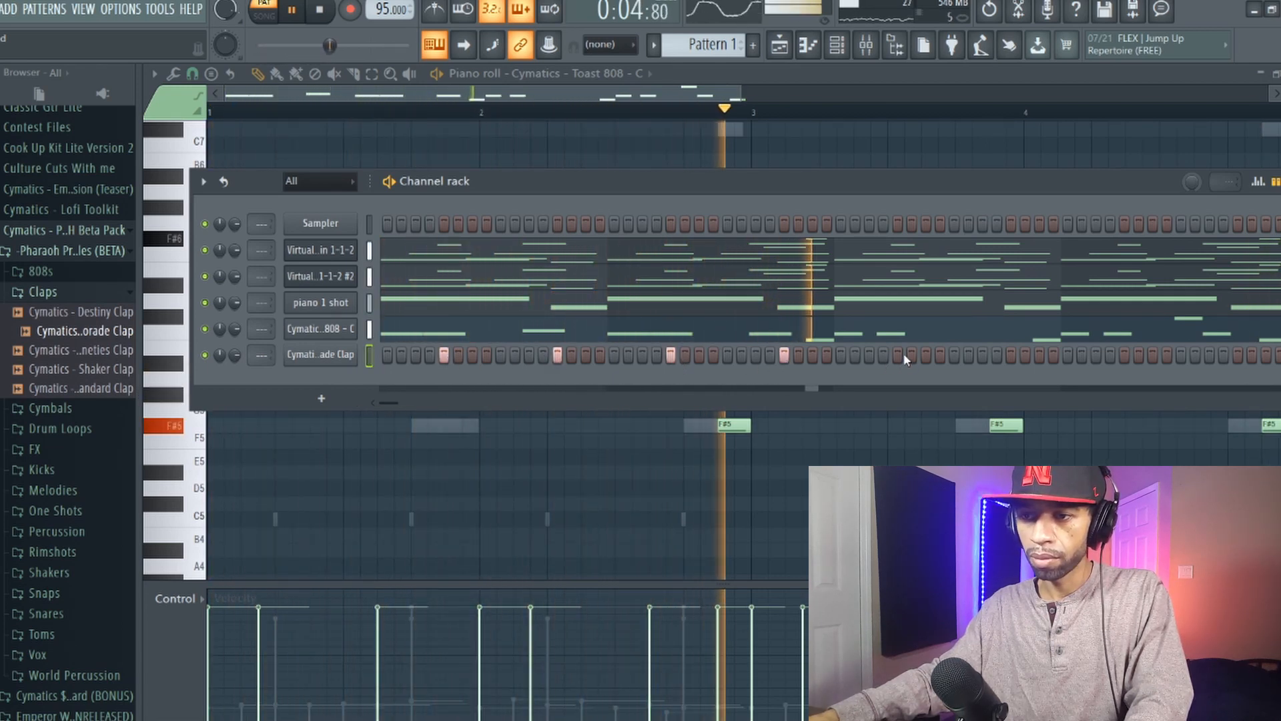
click(1011, 355)
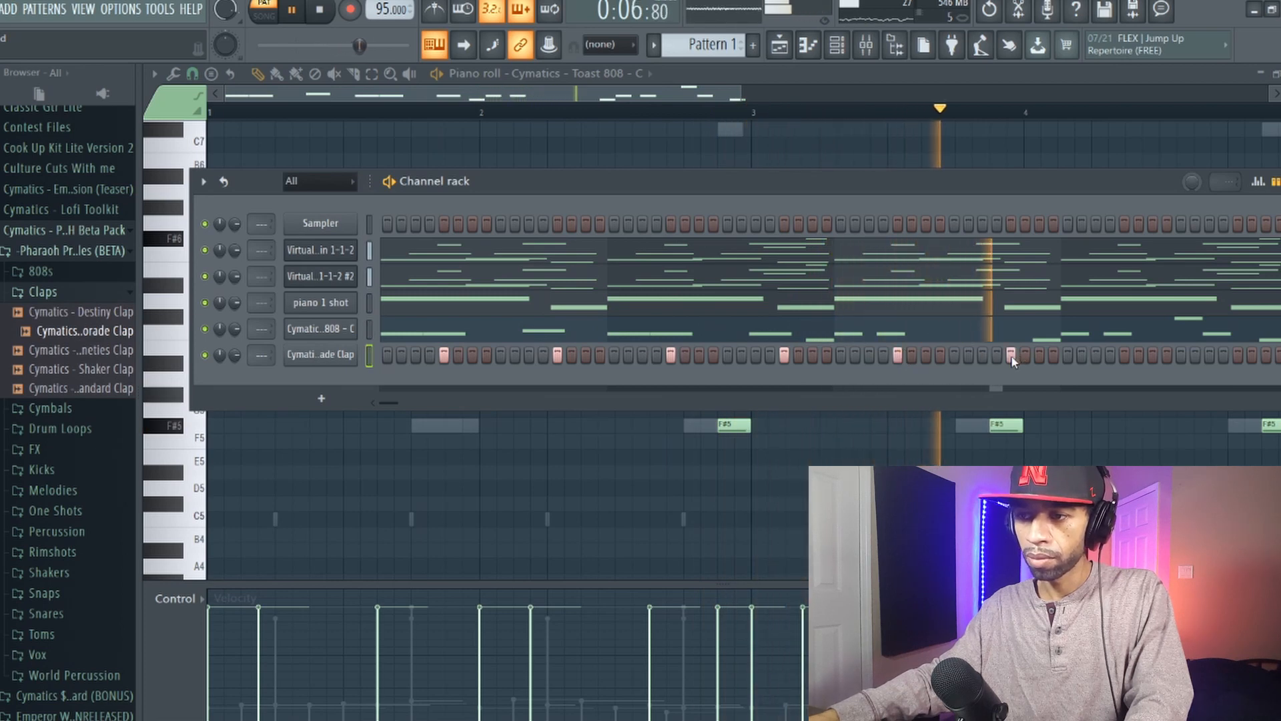
click(1125, 355)
click(1238, 356)
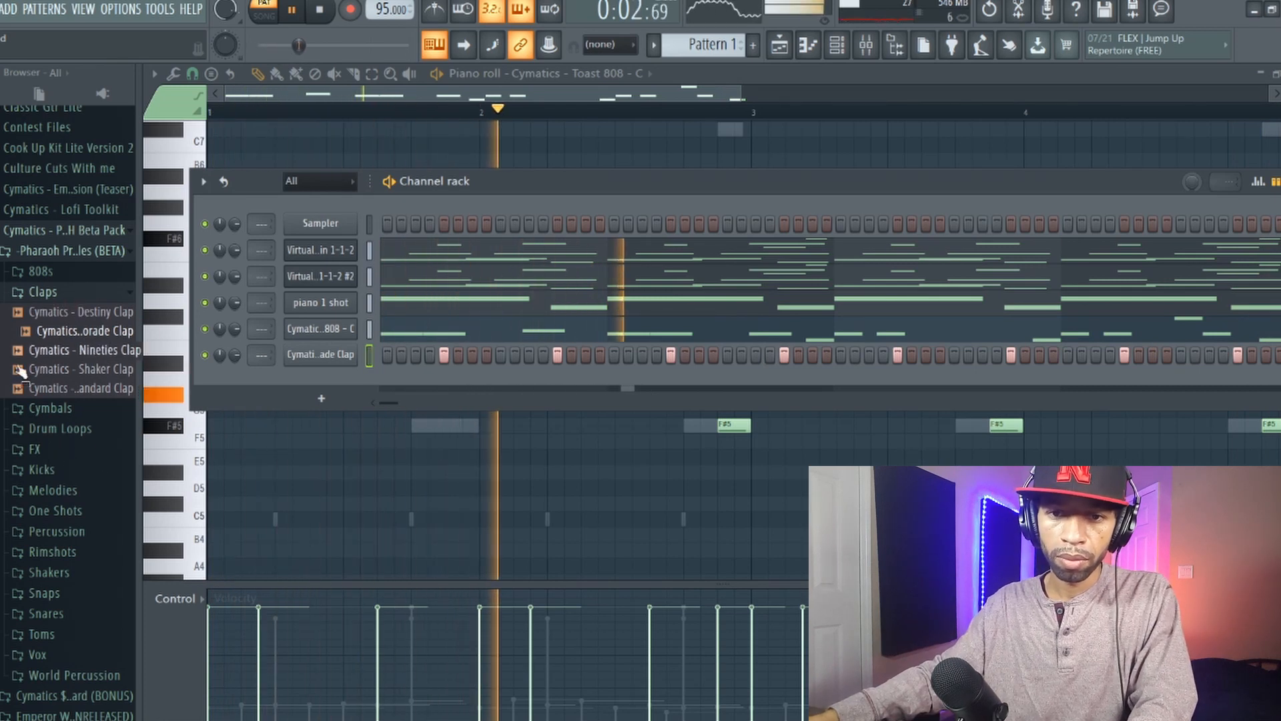
- Stop playback and open Cymatics - Blitz Hihat from the Cymbals folder in a new channel
key(space)
click(58, 409)
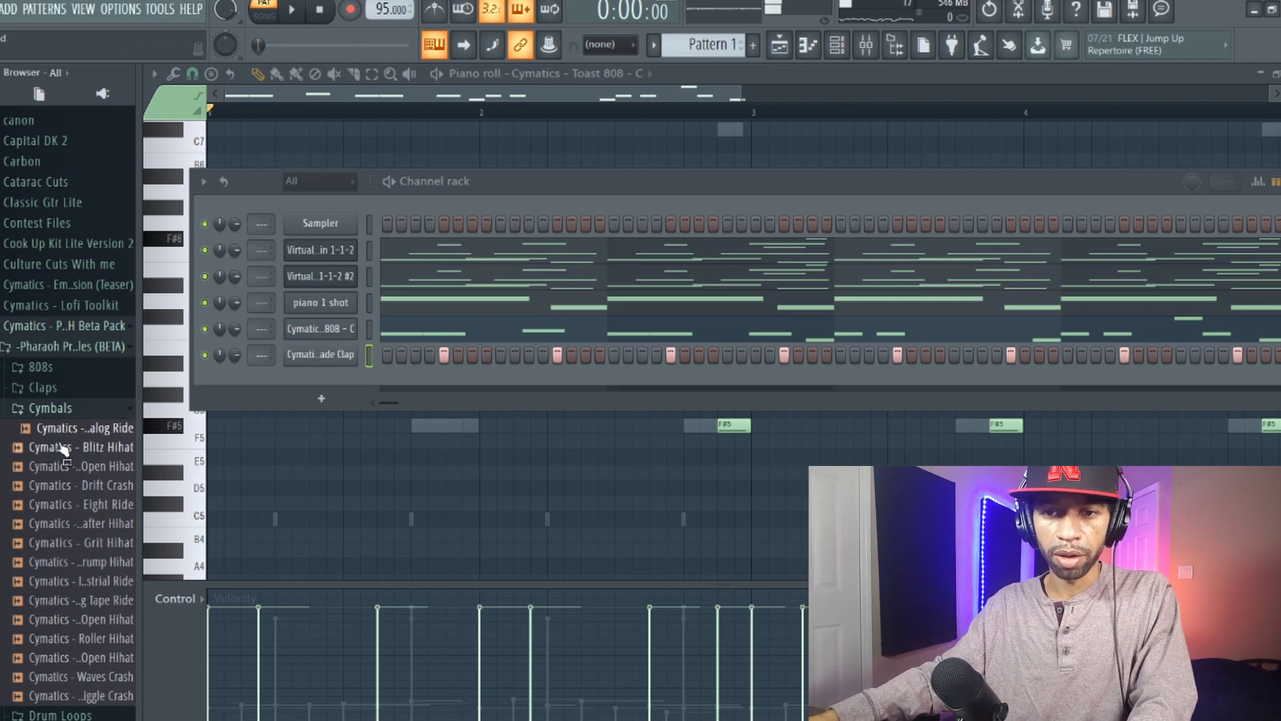
right_click(52, 451)
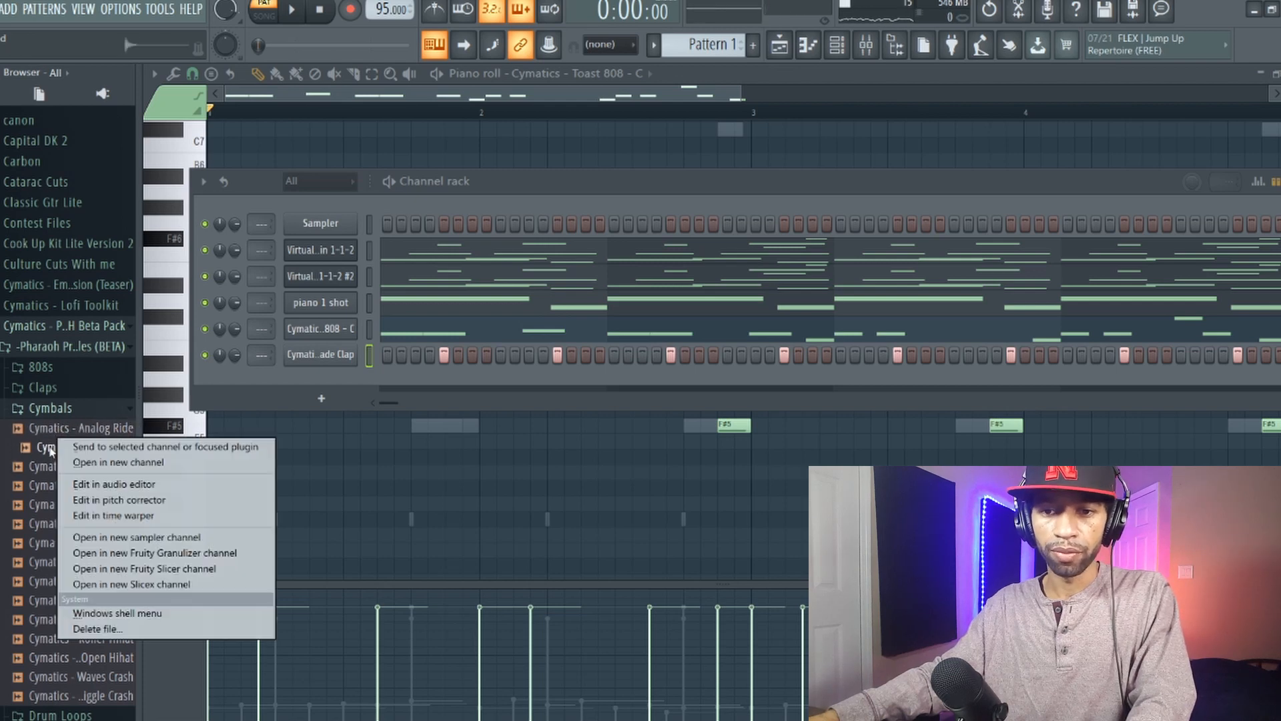
click(130, 463)
- Fill the Blitz Hihat channel with a hit on every 2 steps
click(714, 408)
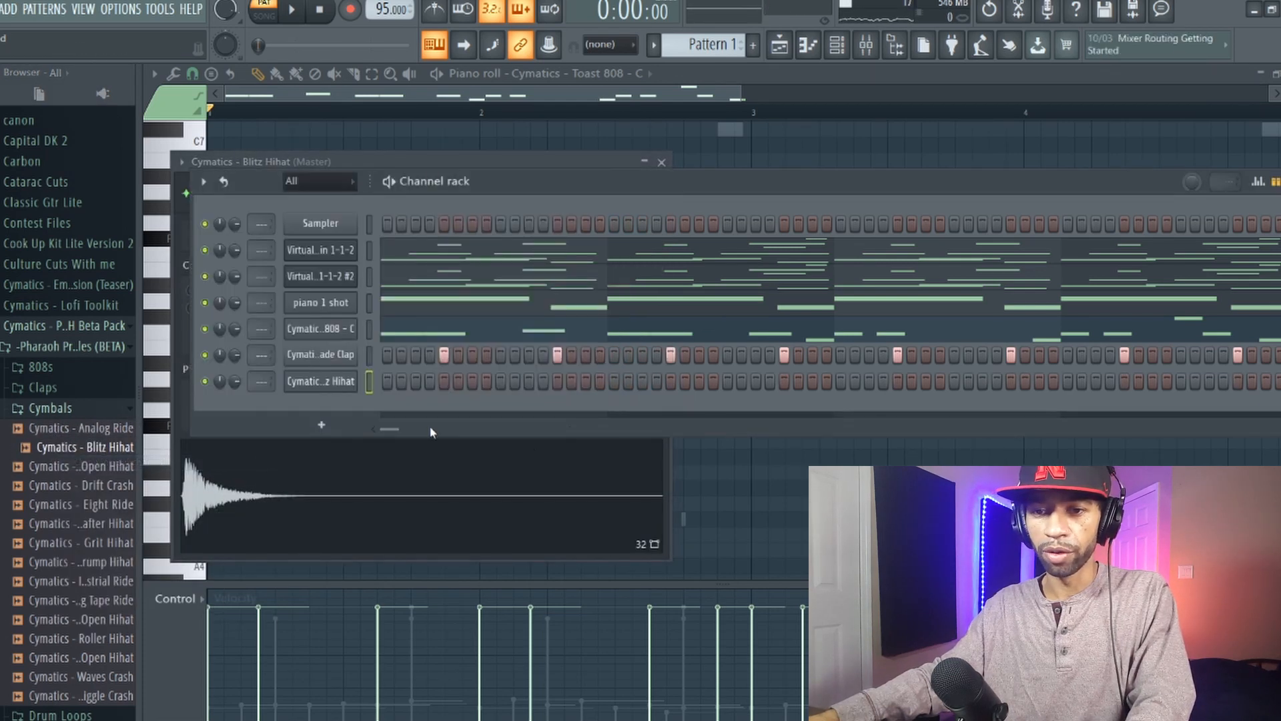
right_click(314, 382)
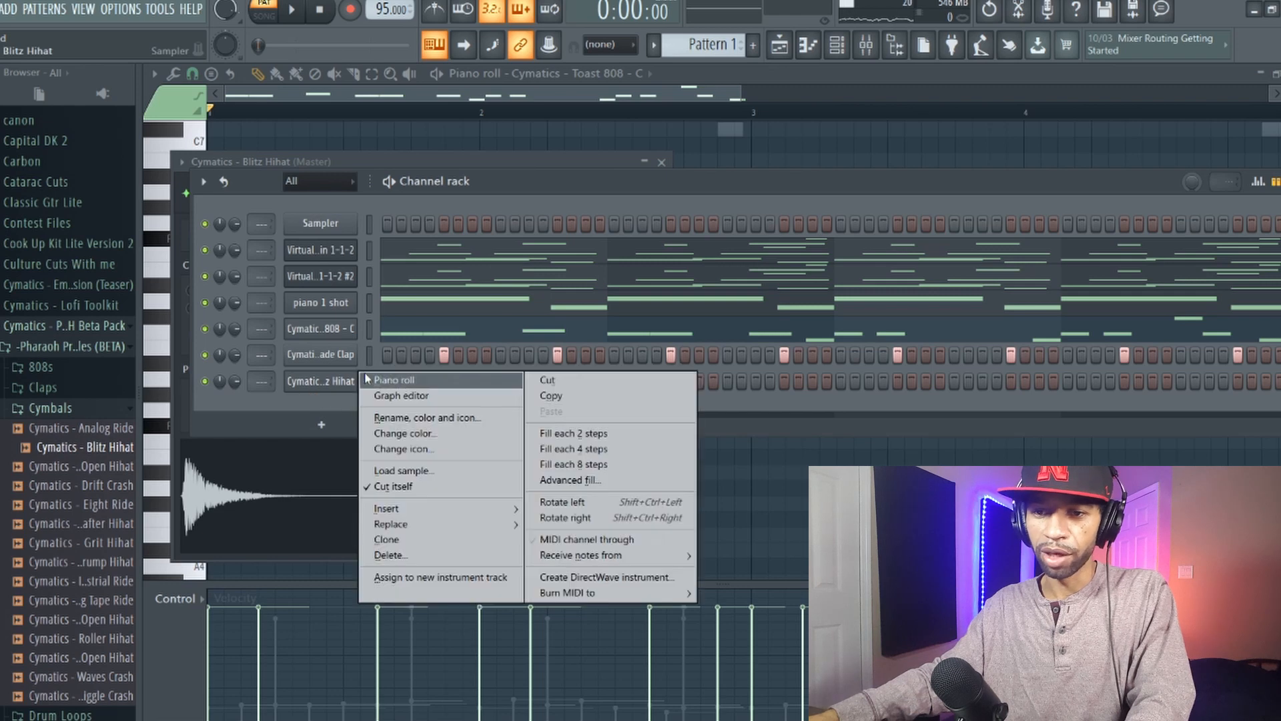
click(538, 432)
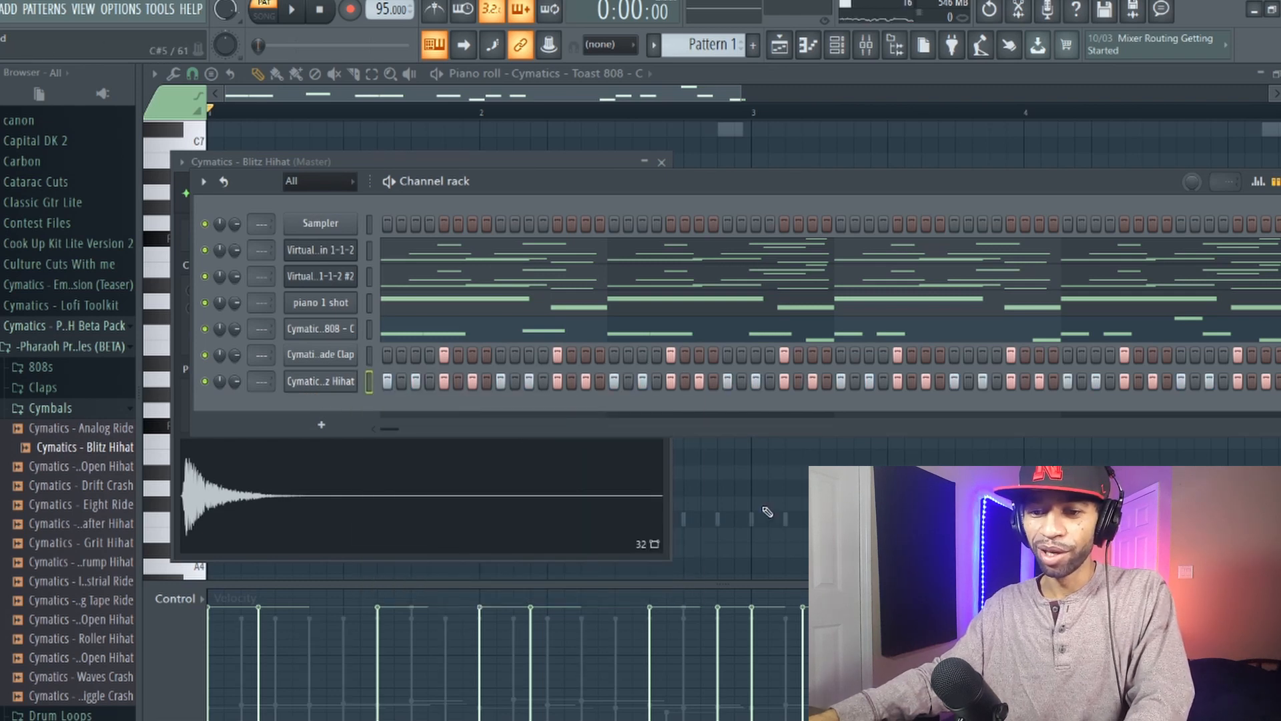
- Randomize the velocity levels of the Blitz Hihat notes in the piano roll, play the pattern and stop it
right_click(321, 388)
click(395, 380)
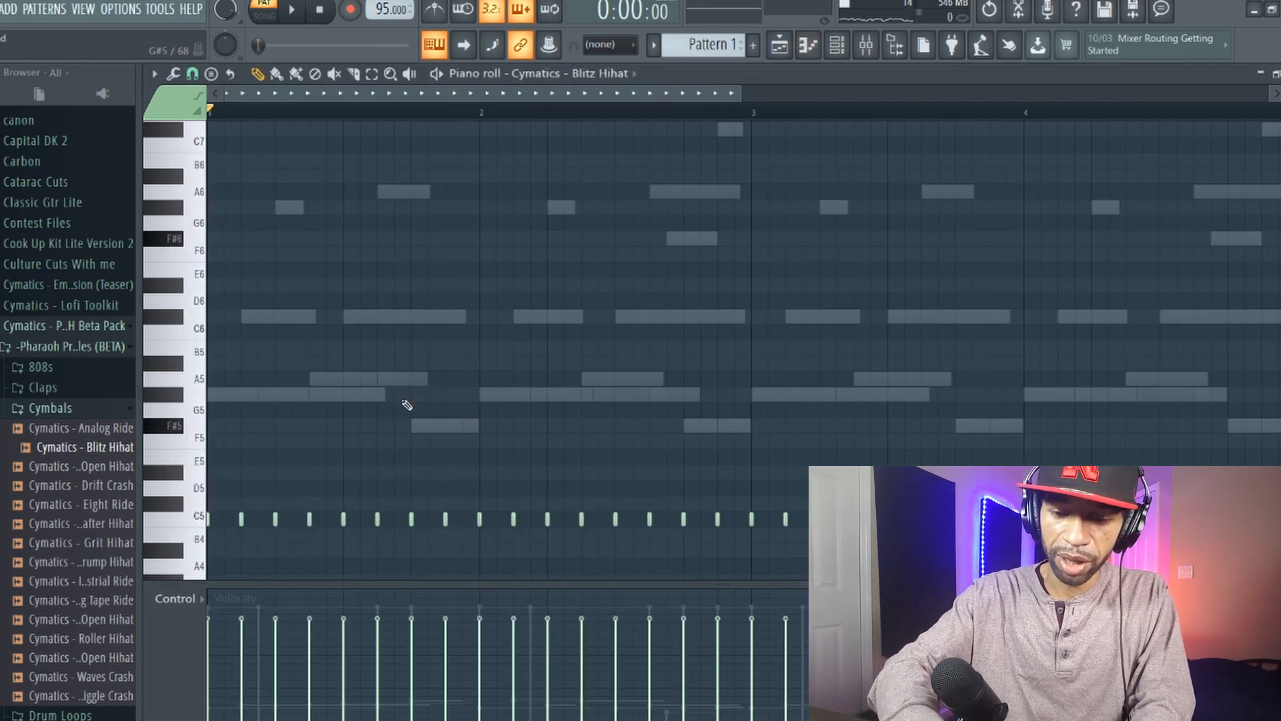
key(alt+r)
key(space)
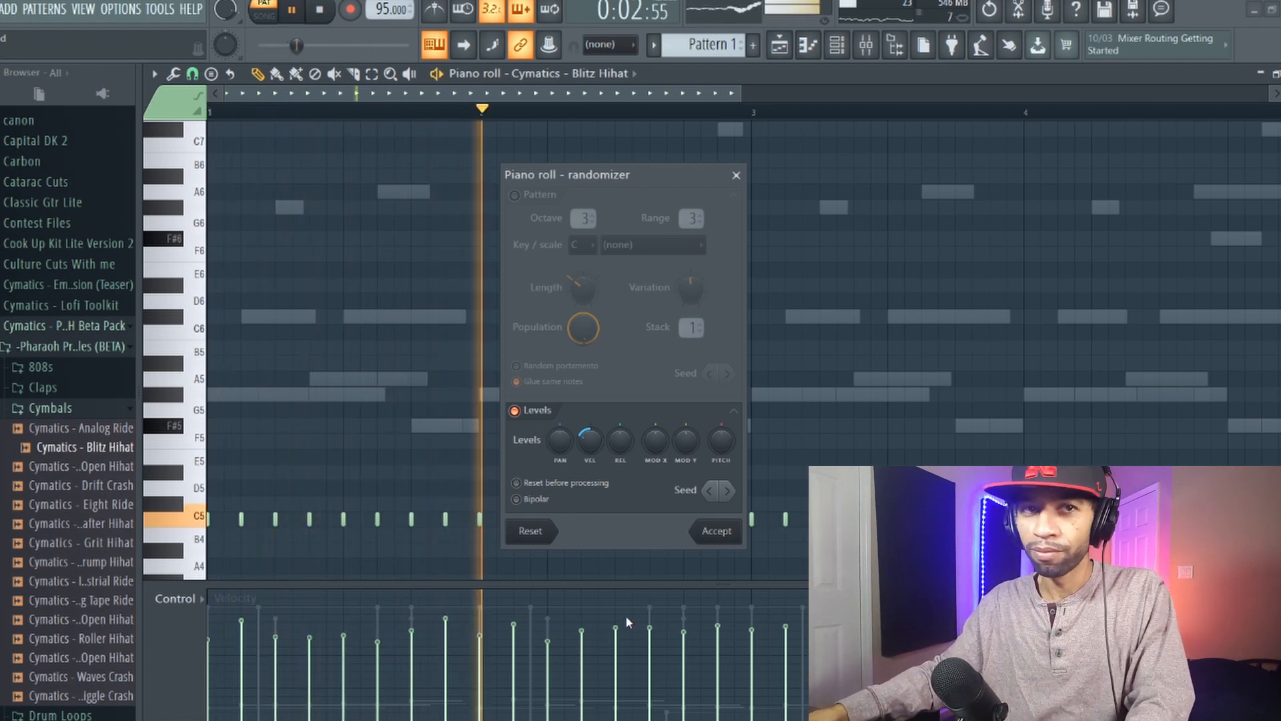
click(717, 530)
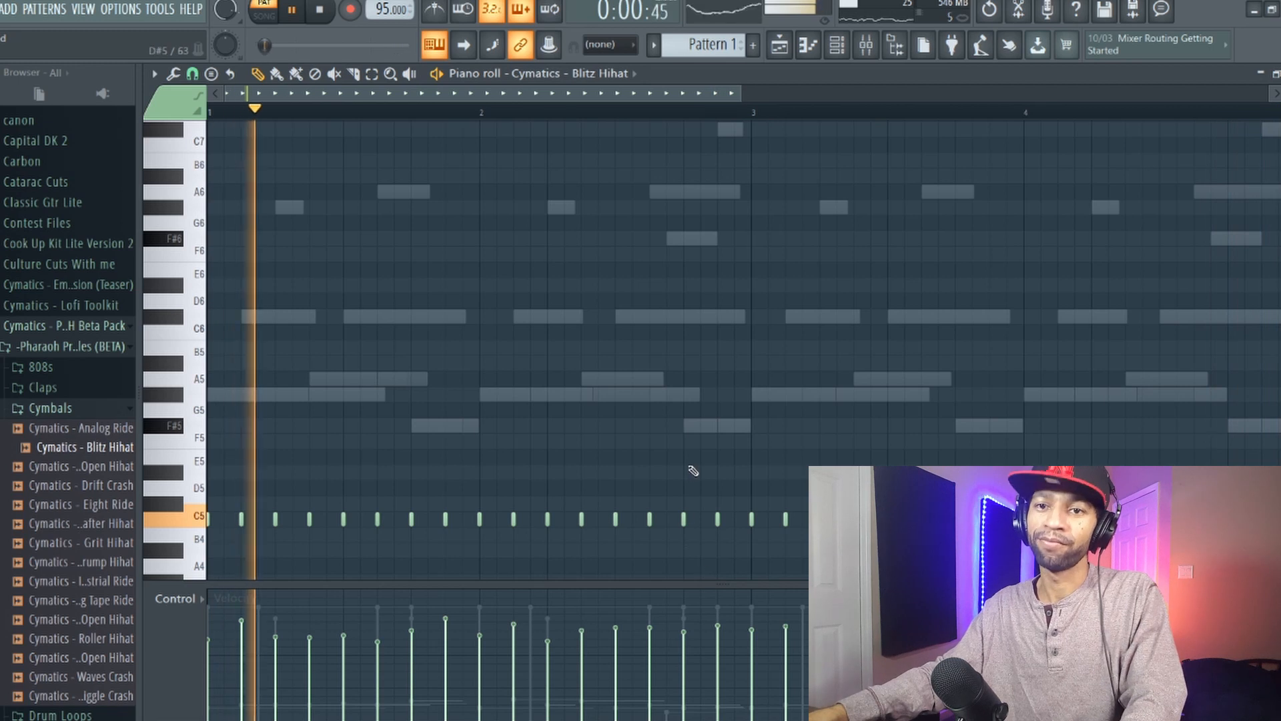
click(323, 11)
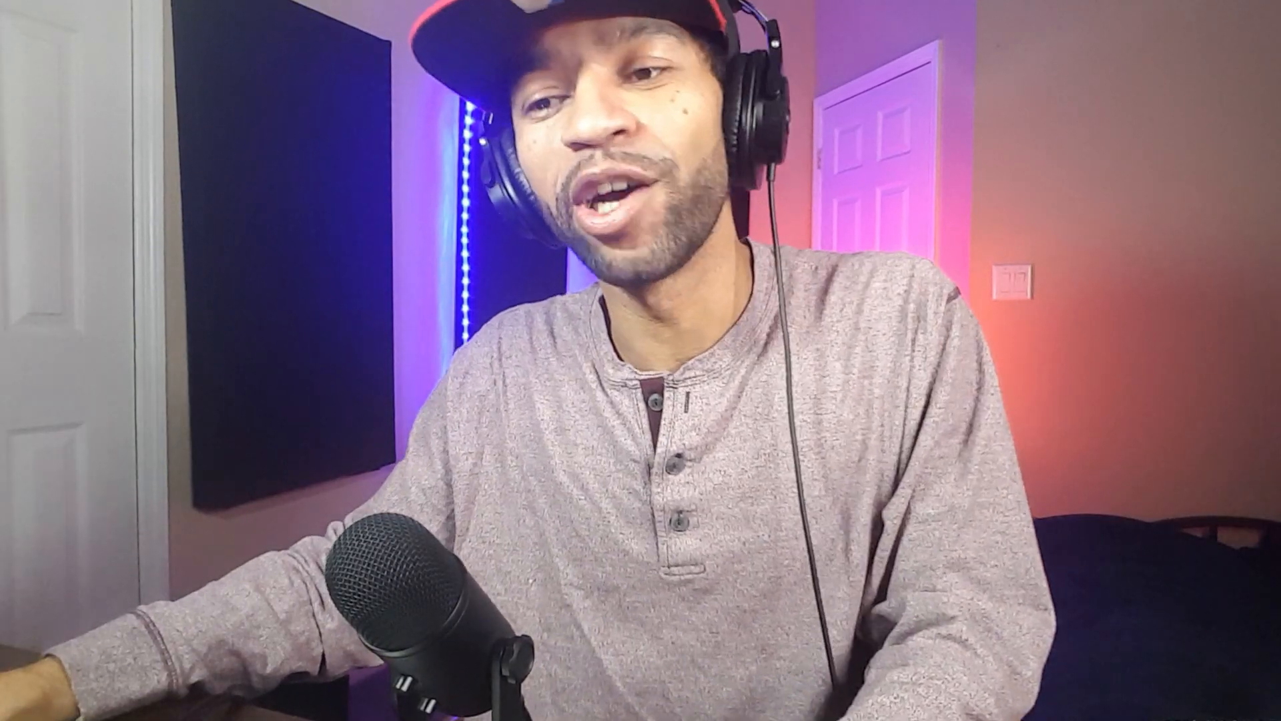